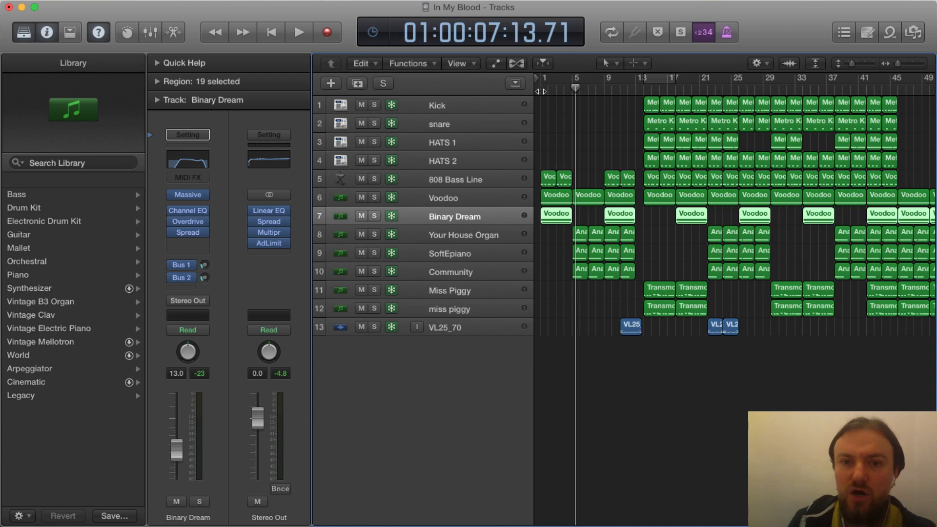
Play the full arrangement from the beginning through to about bar 63, following the playhead, and stop playback.
key("Return")
key("space")
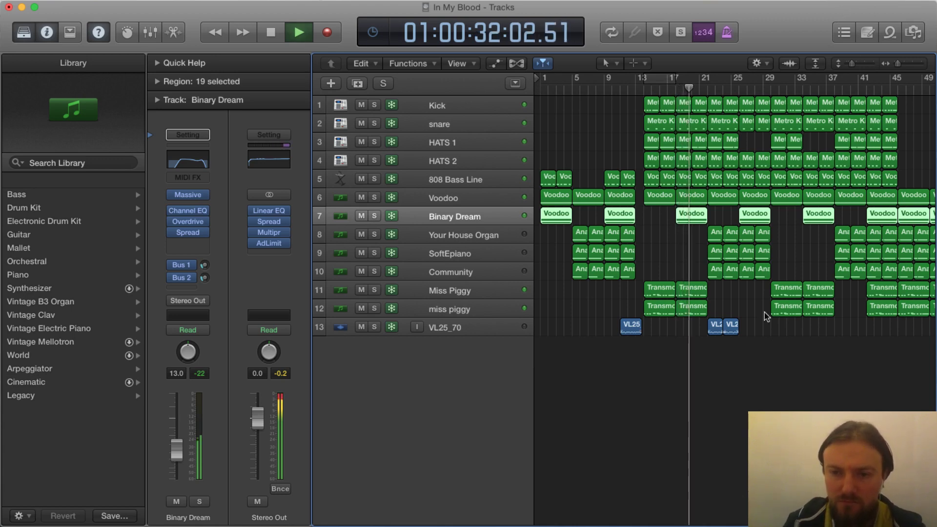
scroll(759, 317, "right", 5)
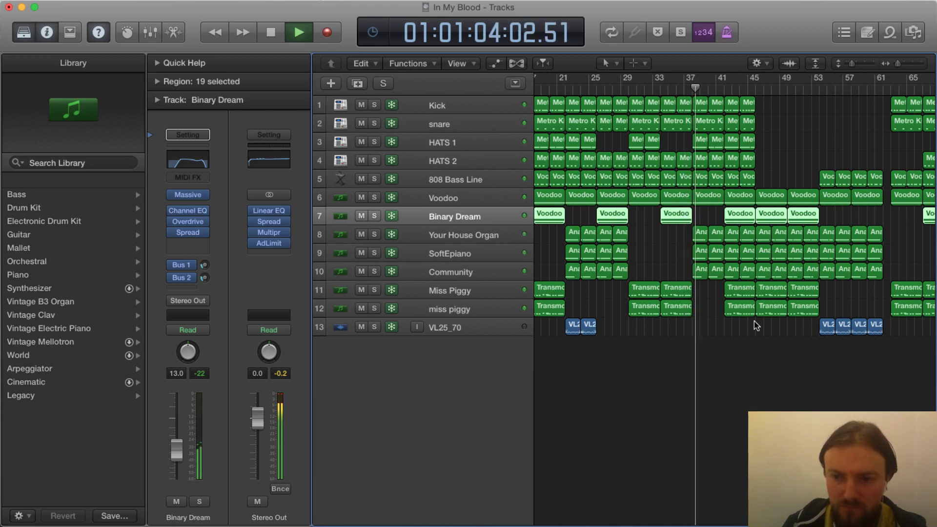
scroll(754, 321, "right", 5)
scroll(754, 321, "right", 8)
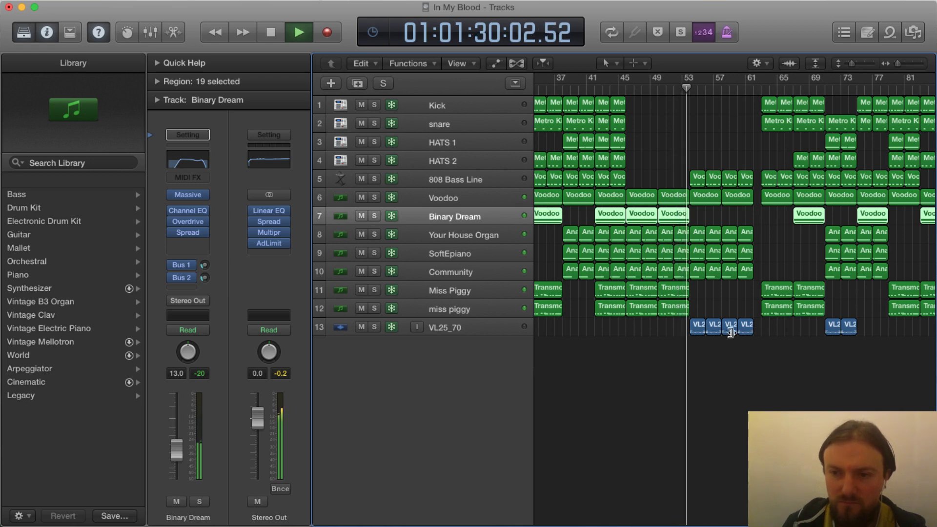
scroll(757, 349, "right", 2)
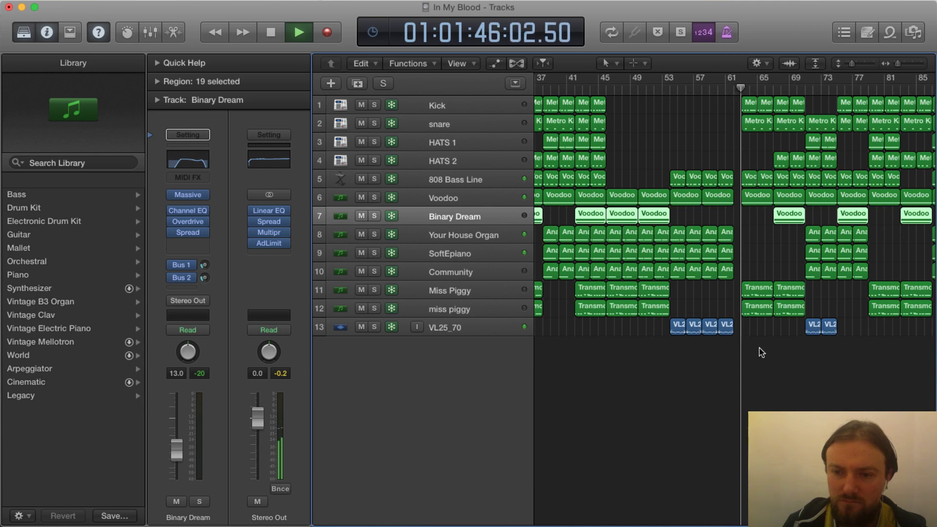
key("space")
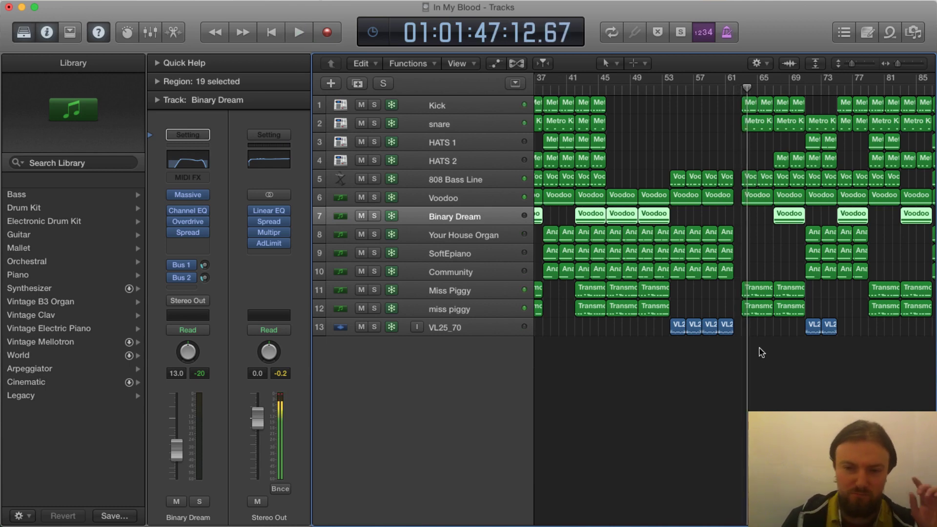
Look over the whole song arrangement from the first bar to the last regions and return to the start.
scroll(575, 352, "left", 10)
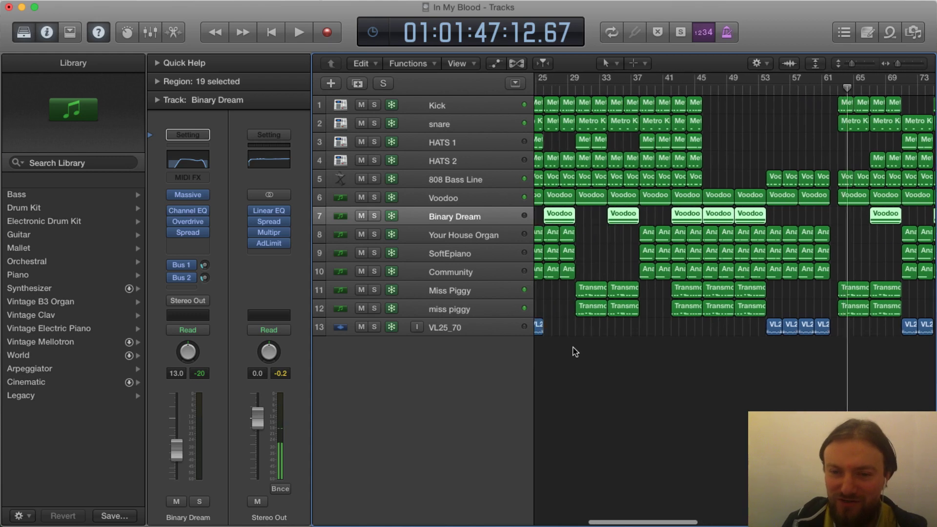
scroll(809, 254, "left", 10)
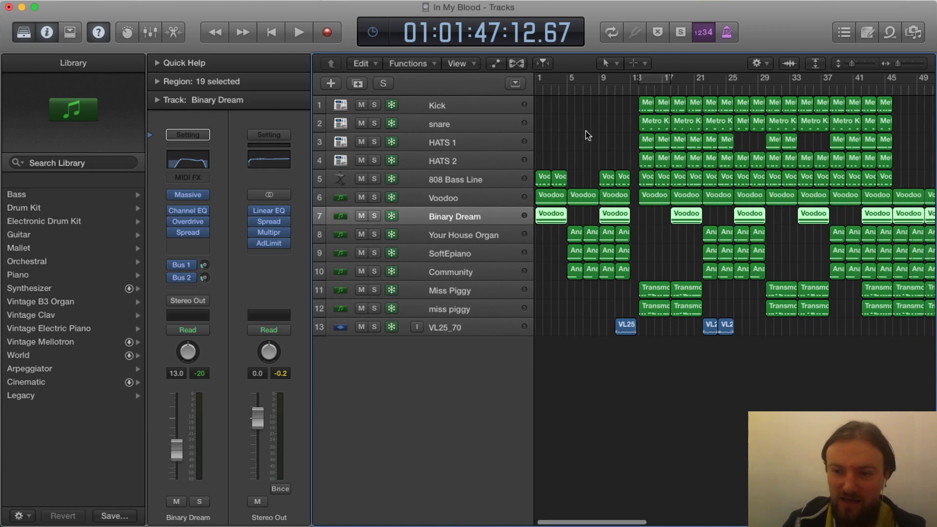
scroll(676, 234, "right", 10)
scroll(680, 239, "left", 10)
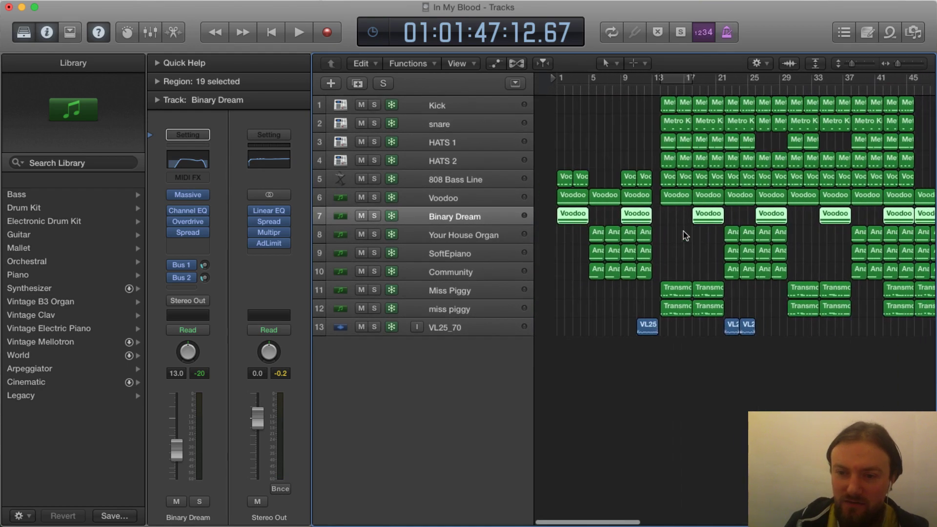
scroll(826, 217, "right", 15)
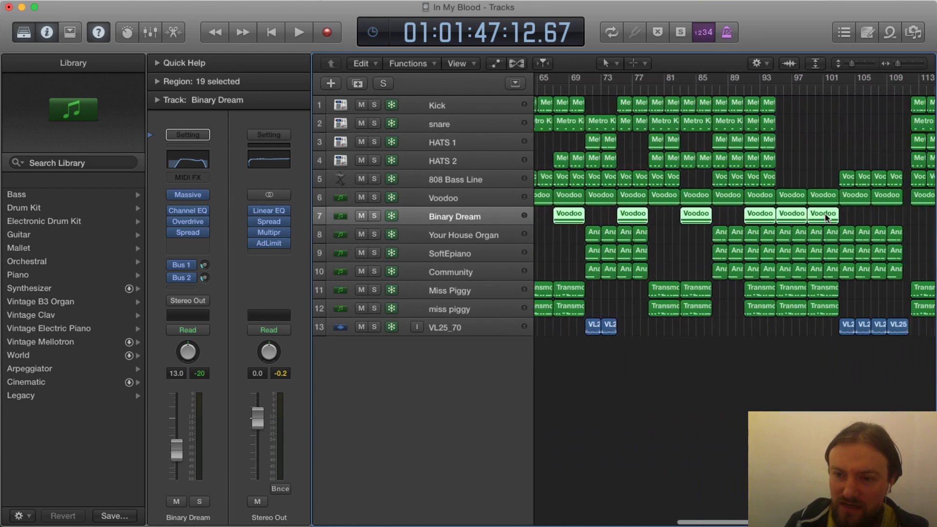
scroll(826, 217, "right", 10)
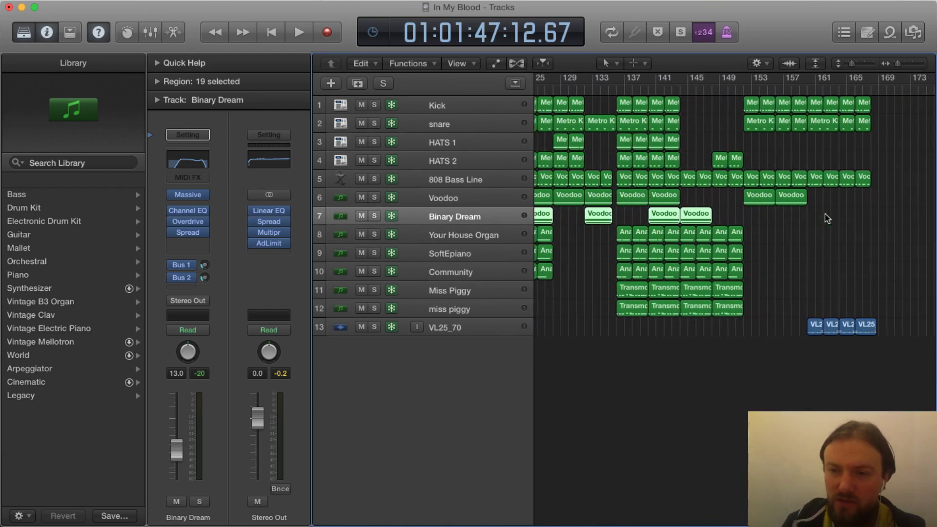
scroll(827, 217, "left", 20)
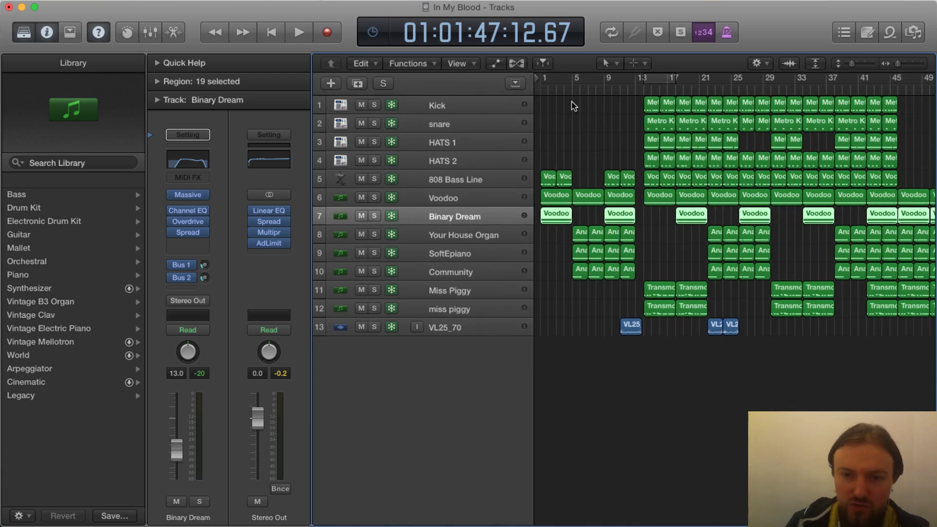
Solo the 808 Bass Line track and listen to its opening bars from the start of the song.
left_click(464, 184)
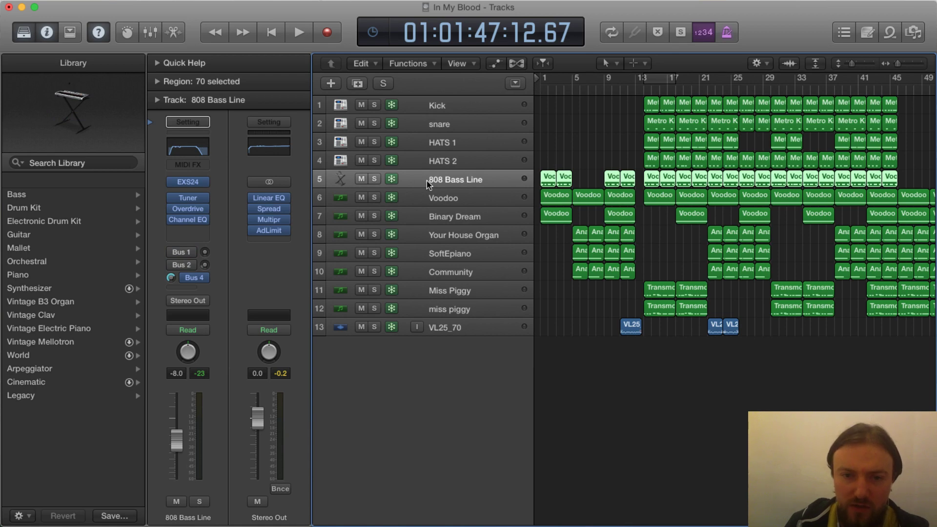
left_click(374, 179)
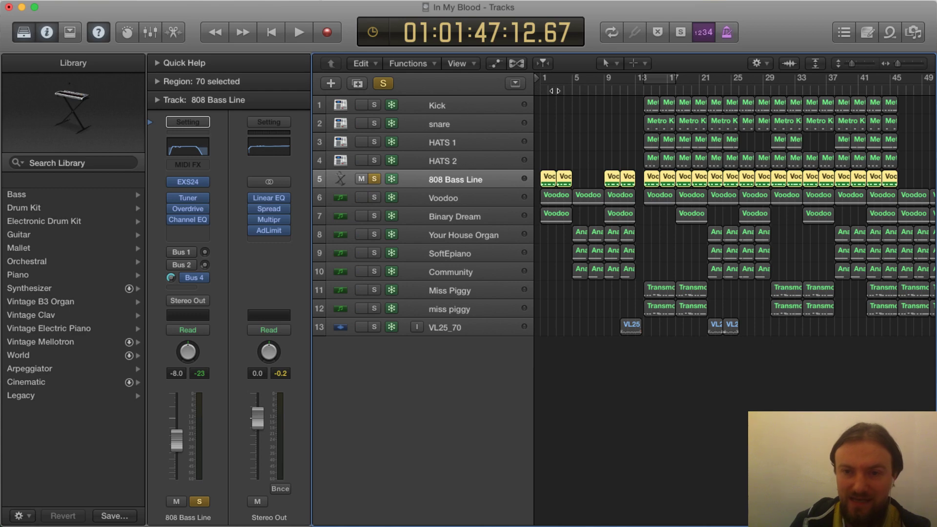
key("Return")
key("space")
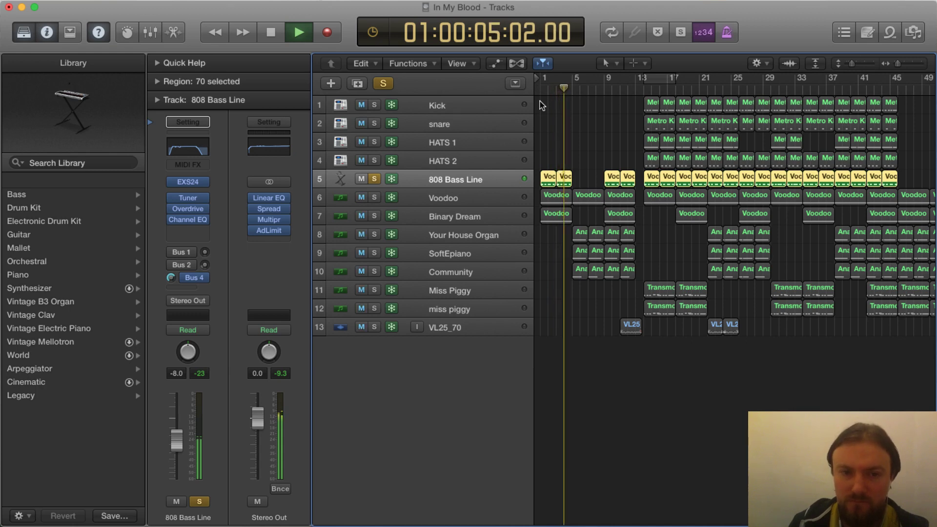
key("space")
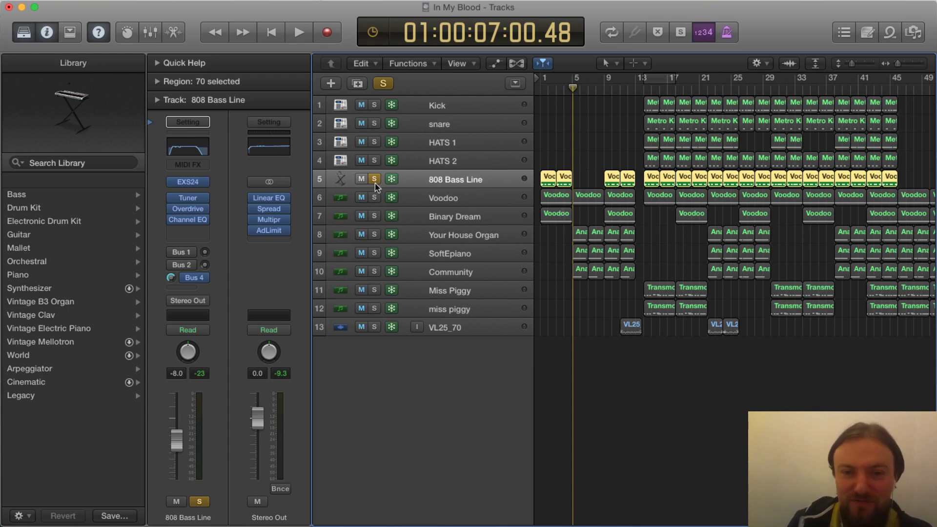
Examine the opening 808 Bass Line regions' notes in the Piano Roll while playing them from the start.
double_click(549, 178)
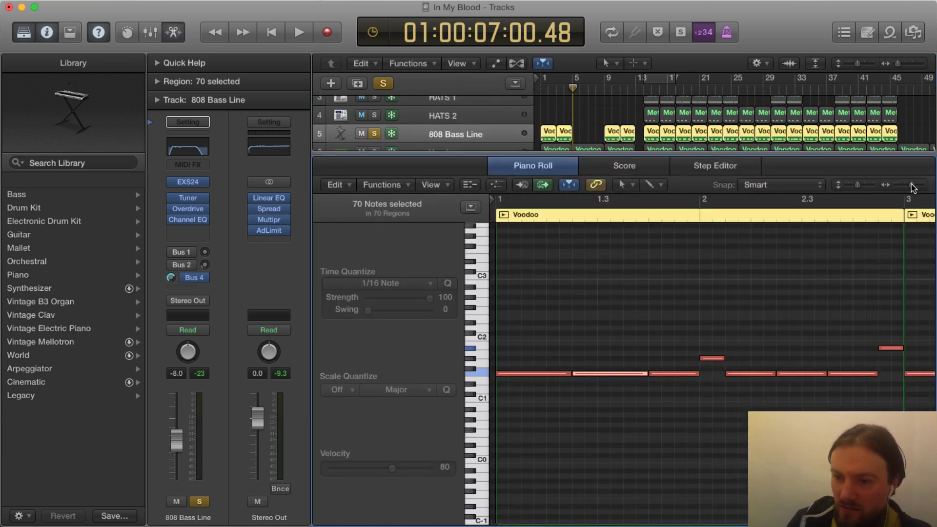
left_click_drag(911, 185, 907, 188)
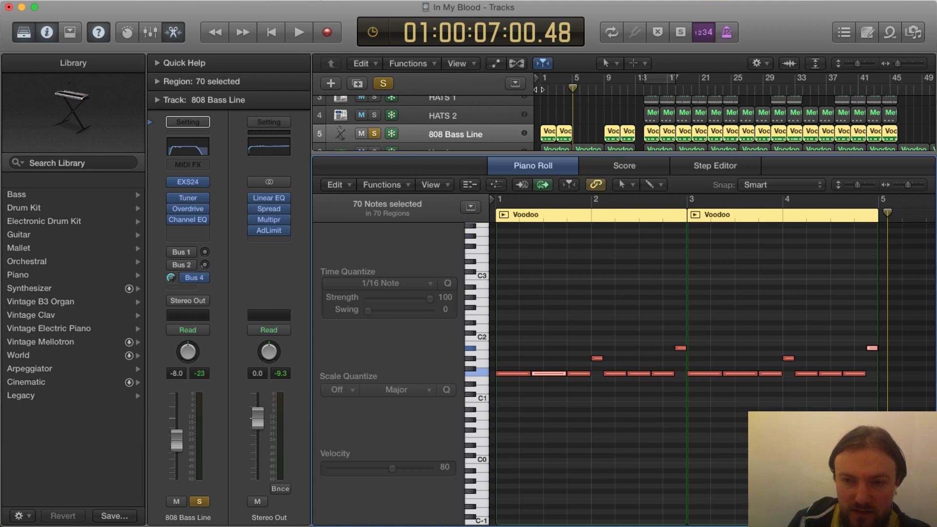
key("Return")
key("space")
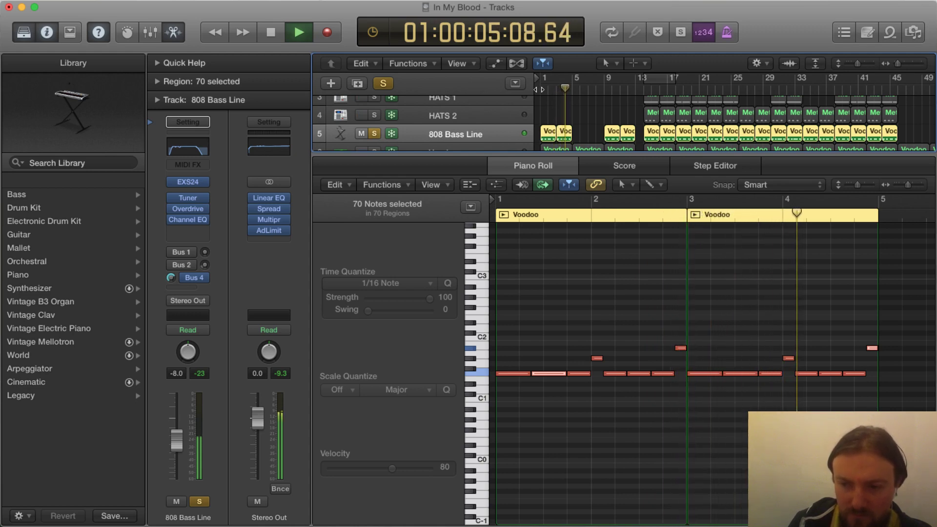
key("space")
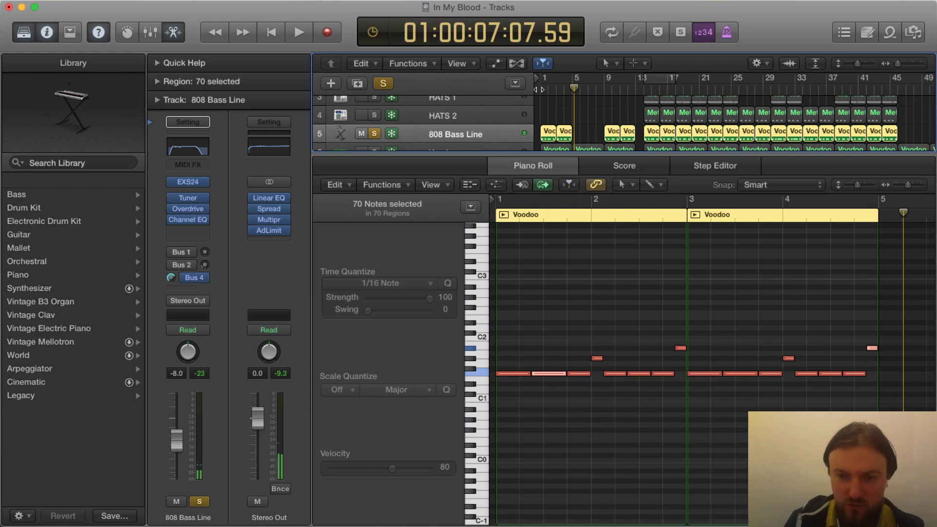
Close the editor, duplicate the 808 Bass Line track with its settings, and copy its first two regions onto the duplicate.
key("x")
key("x")
left_click_drag(586, 177, 539, 183)
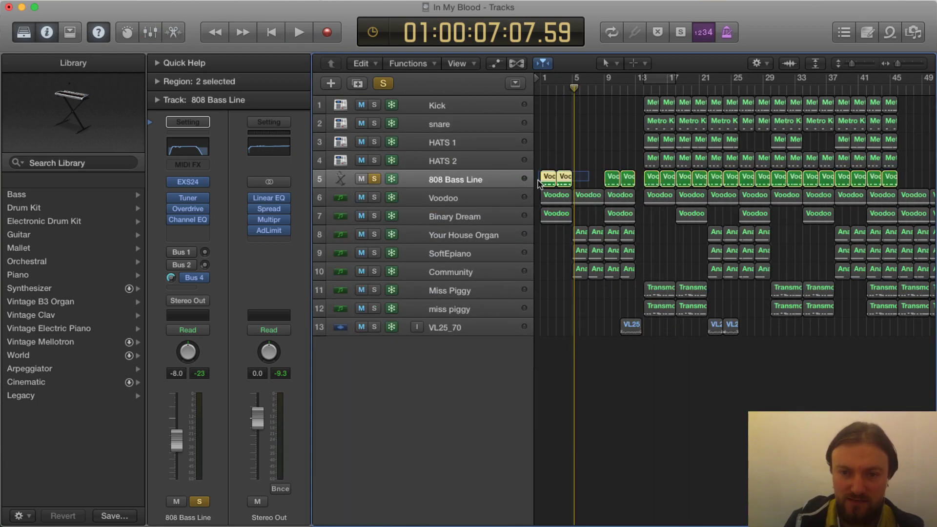
left_click(358, 83)
left_click(580, 194)
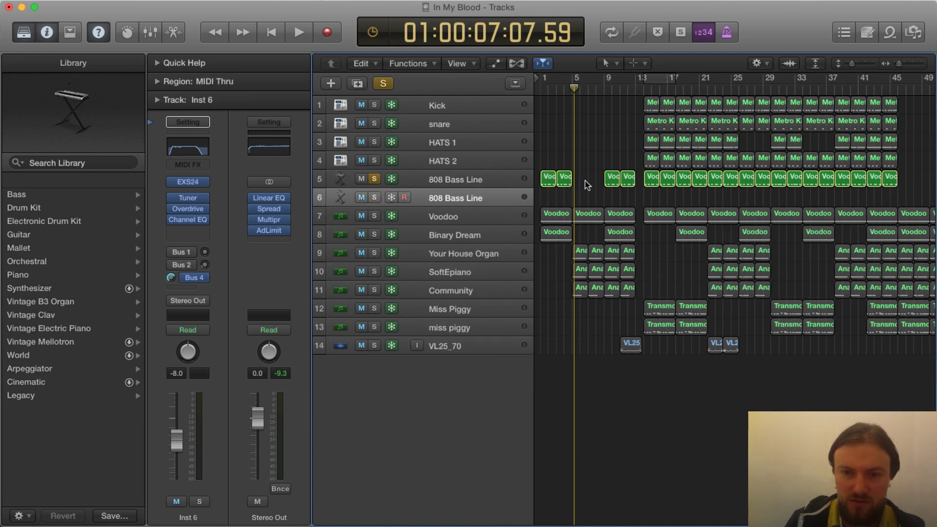
left_click_drag(587, 184, 552, 197)
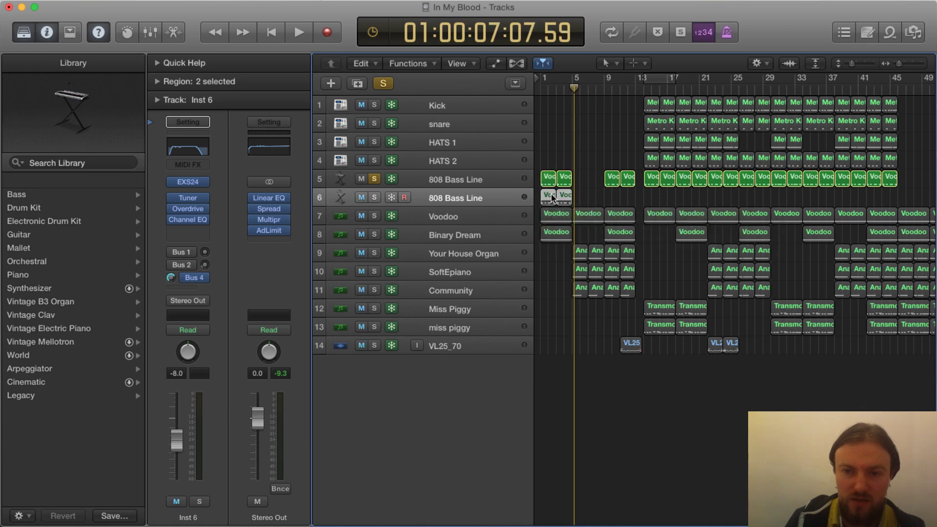
Solo the duplicate 808 Bass Line track instead of the original and briefly play it from the start.
left_click(375, 197)
left_click(375, 179)
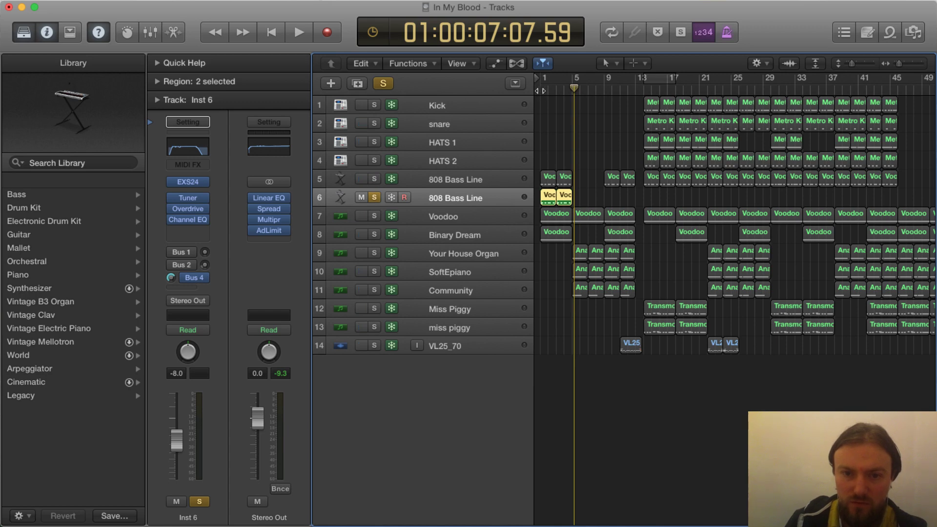
key("Return")
key("space")
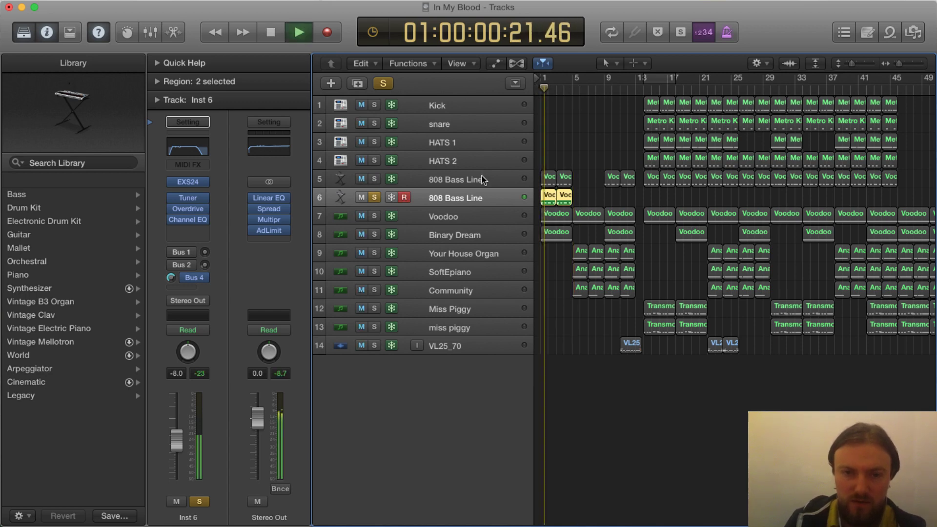
key("space")
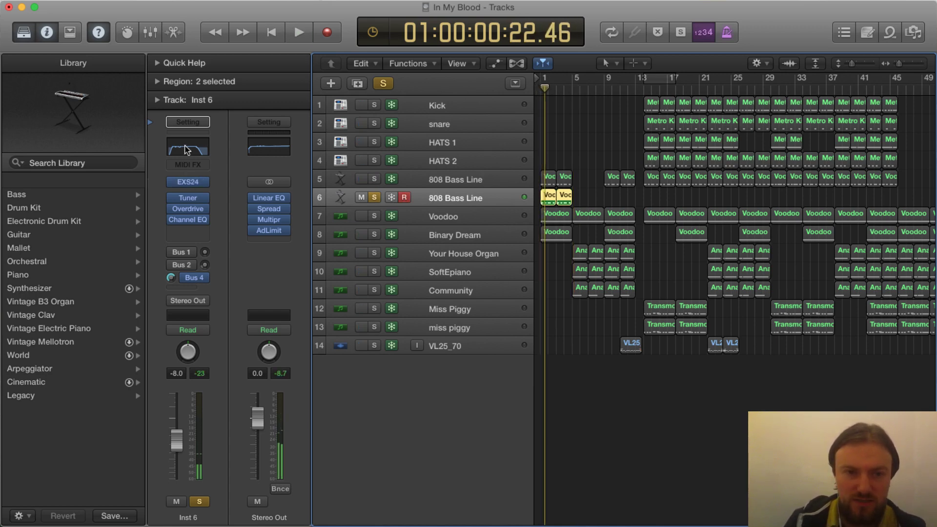
Open the duplicate bass track's Channel EQ, place its window over the tracks area, and play the bass through it.
left_click(201, 149)
left_click_drag(29, 27, 538, 125)
key("space")
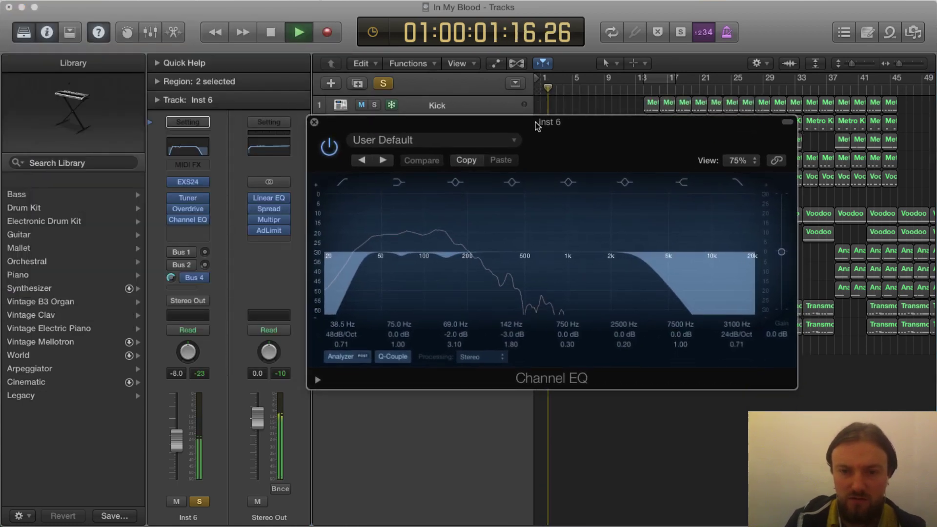
key("space")
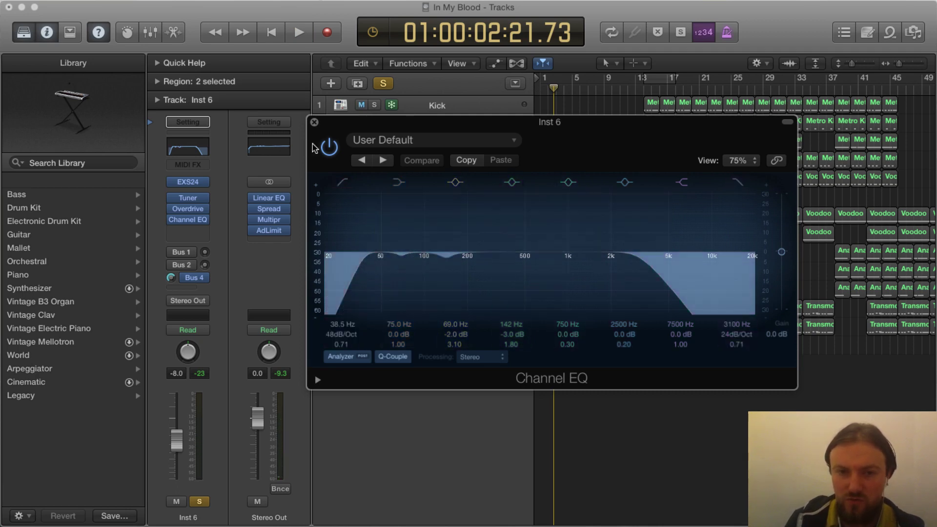
Compare the duplicate bass line with Channel EQ bypassed and enabled by playing short passages in each state.
left_click(327, 148)
key("space")
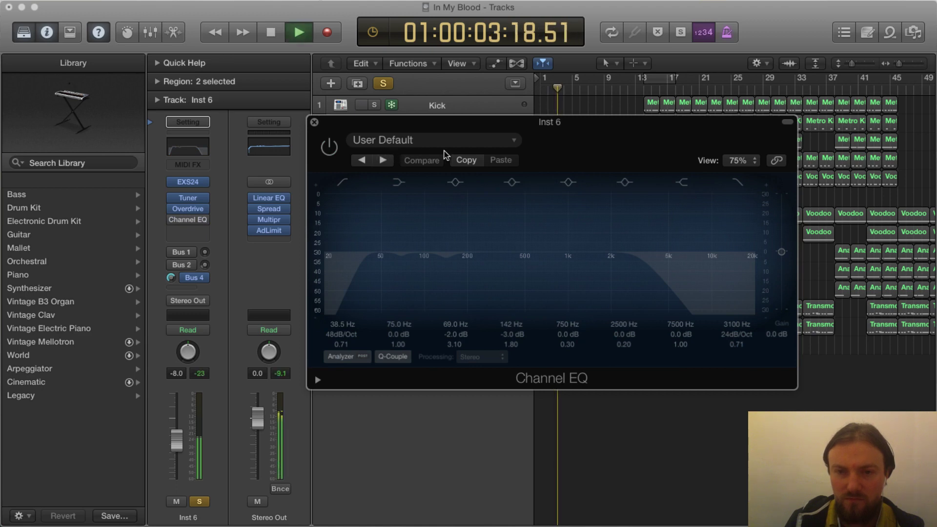
key("space")
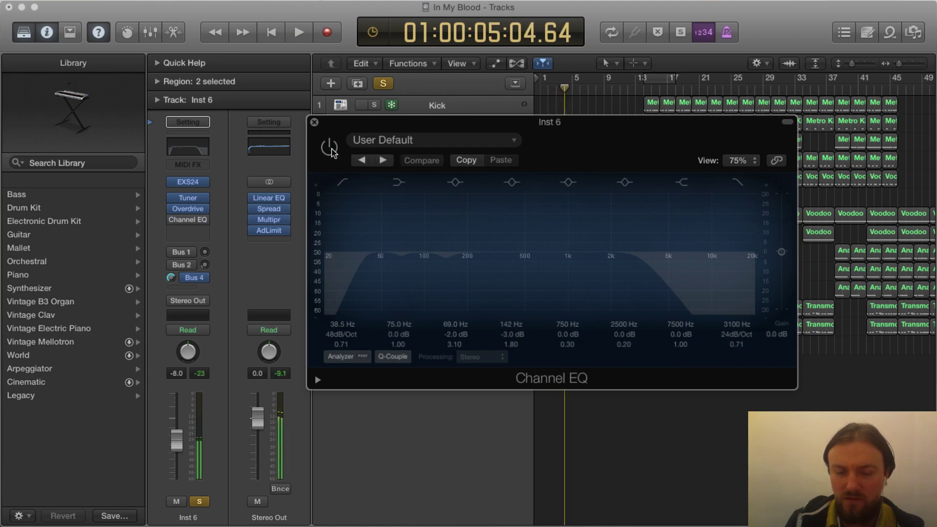
left_click(330, 149)
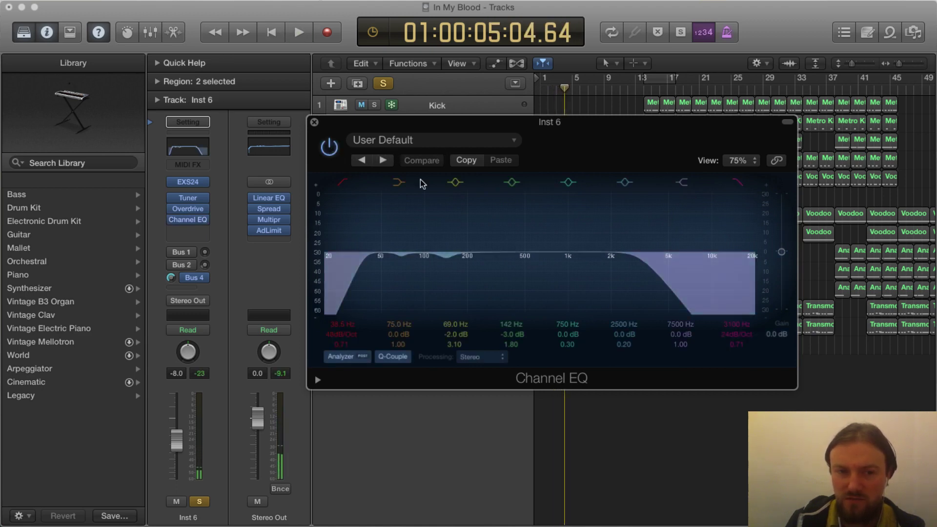
key("space")
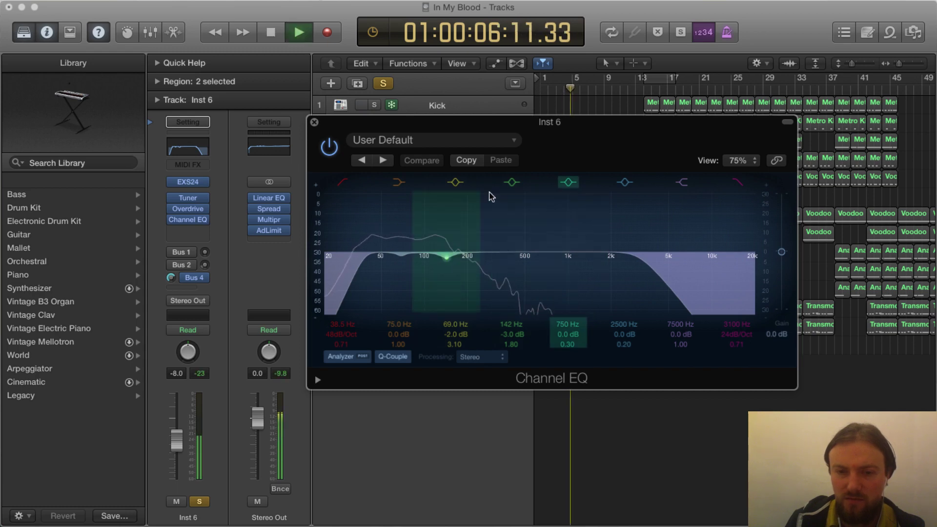
left_click(331, 150)
key("space")
key("space")
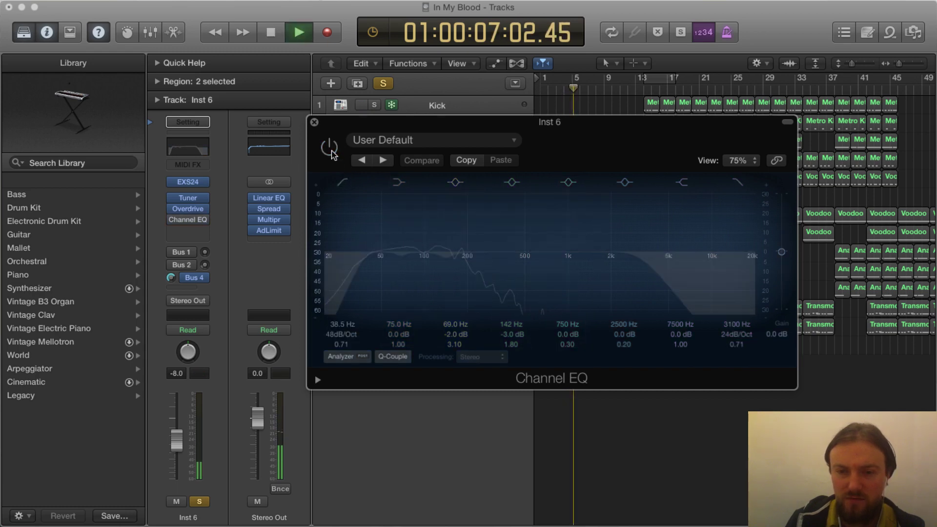
key("space")
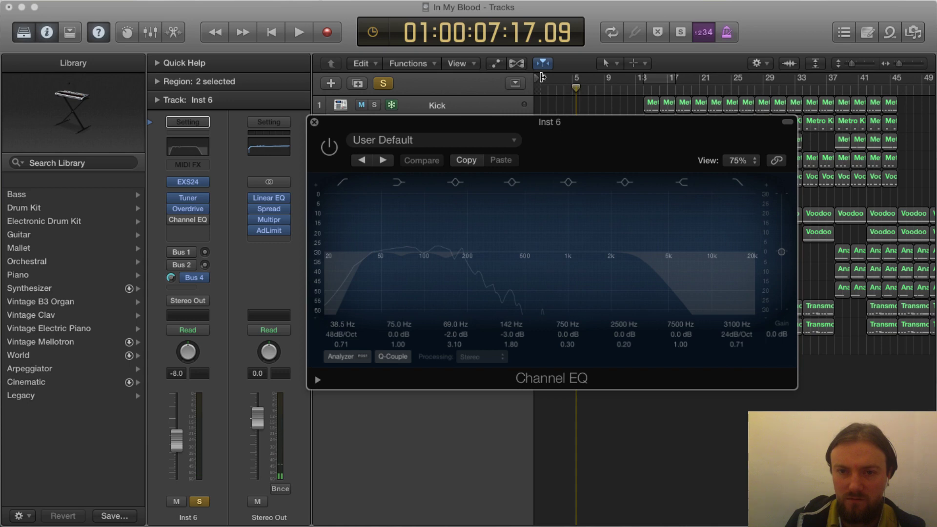
Set a cycle range from bar 1 to bar 5, start looped playback, and re-enable the Channel EQ.
left_click_drag(546, 77, 571, 79)
key("space")
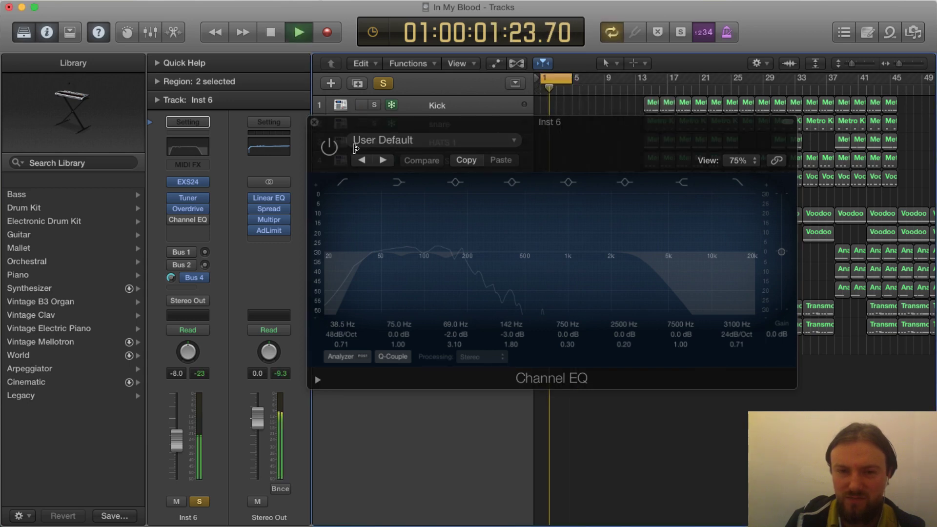
left_click(328, 146)
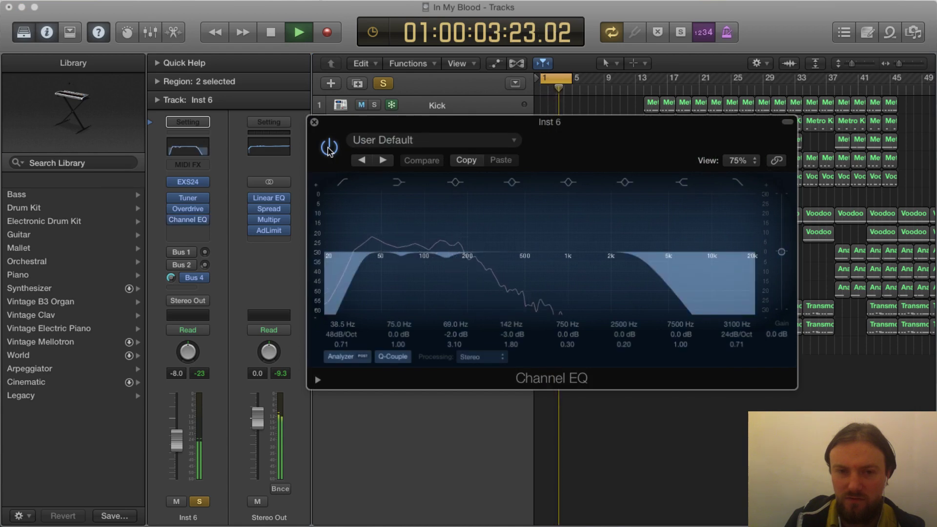
Stop playback, close the Channel EQ, and briefly inspect the duplicate bass track's EXS24 sampler over the tracks area.
key("space")
left_click(315, 123)
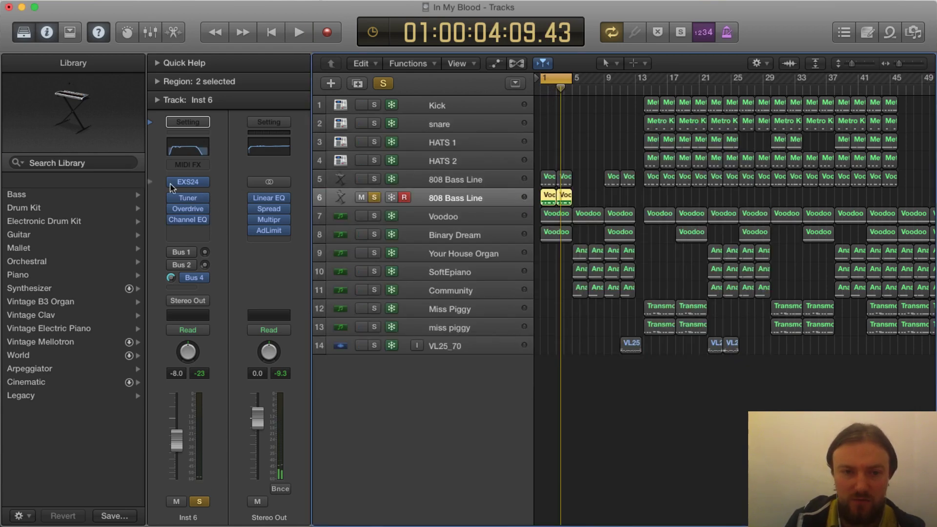
left_click(189, 184)
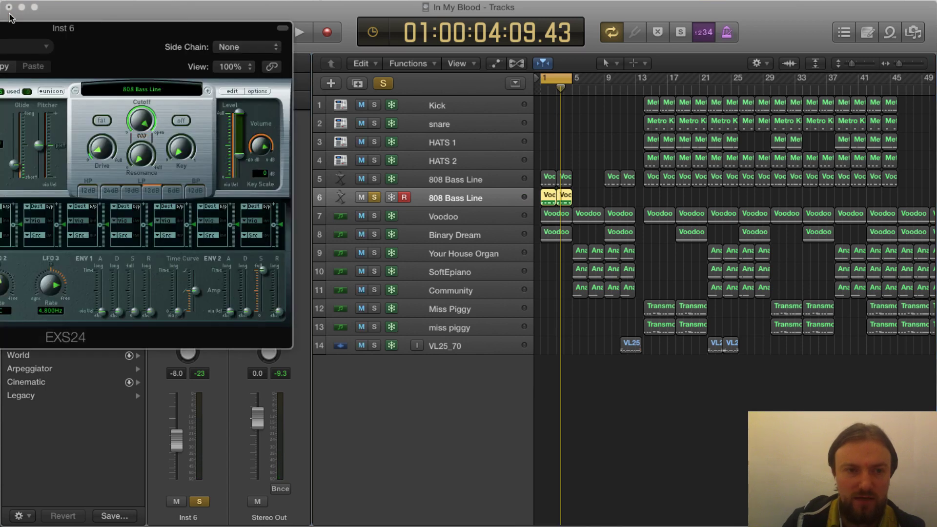
left_click_drag(17, 26, 508, 55)
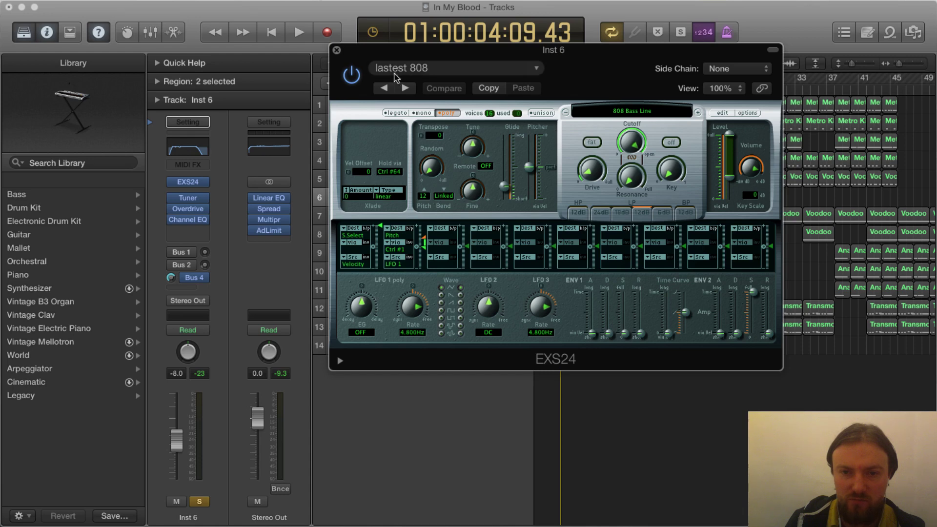
left_click(336, 50)
Open the duplicate bass track's Overdrive over the tracks area, review its Drive, Output and Tone settings, and close it.
left_click(188, 208)
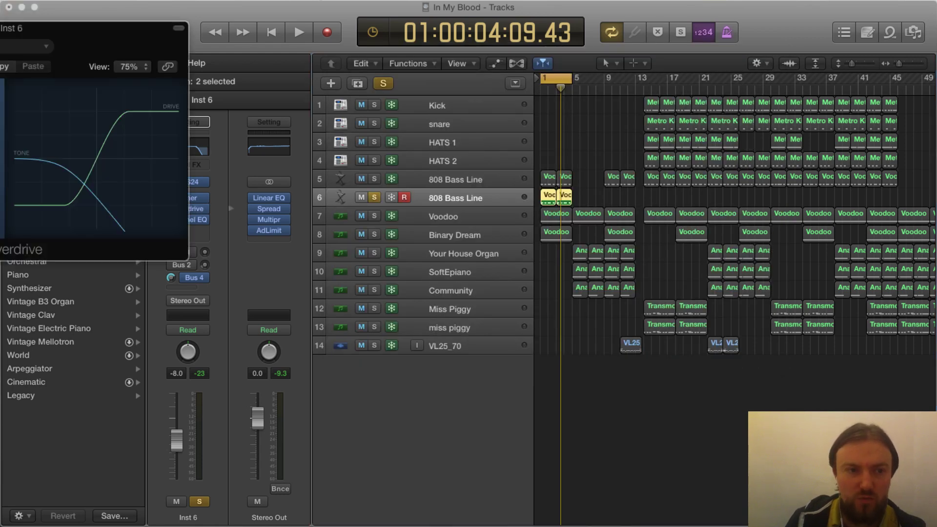
left_click_drag(0, 22, 486, 117)
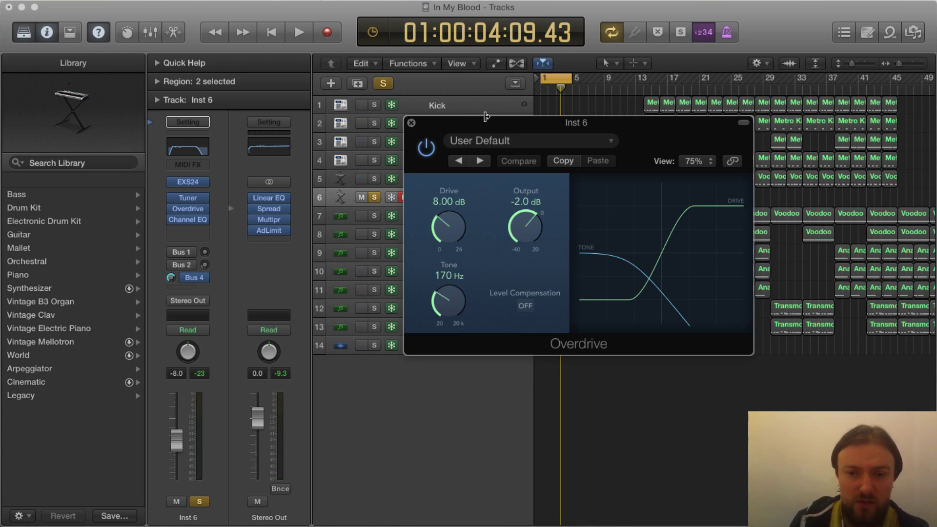
left_click(412, 122)
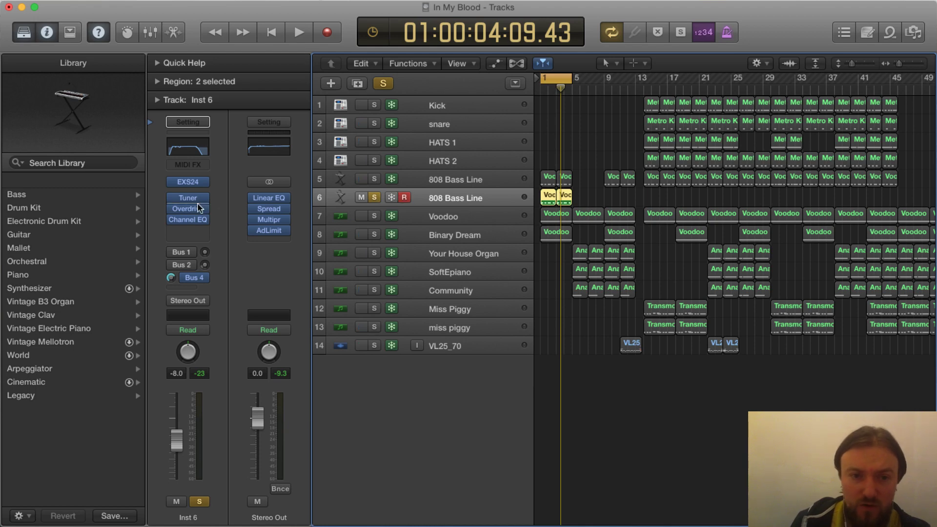
Bypass Overdrive and Channel EQ on the duplicate bass track and play the dry bass from bar 1.
left_click(173, 208)
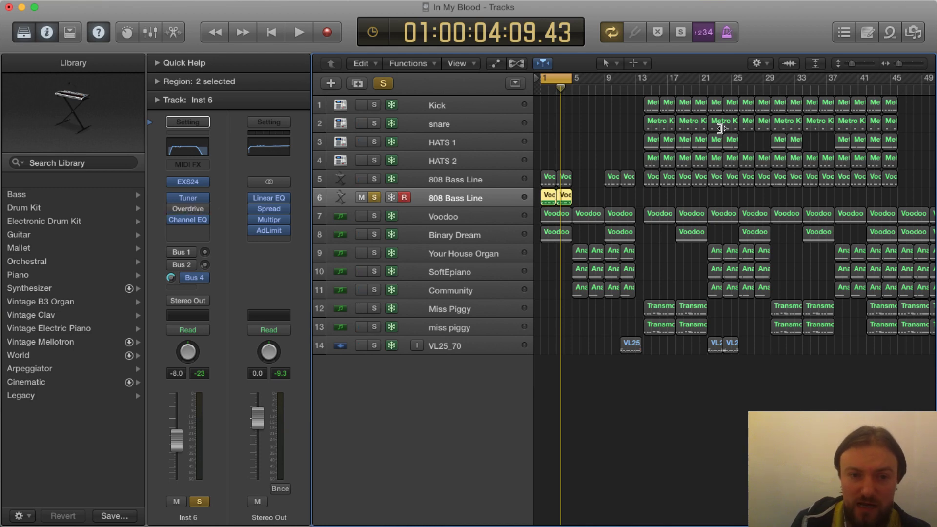
left_click(171, 219)
left_click(189, 200)
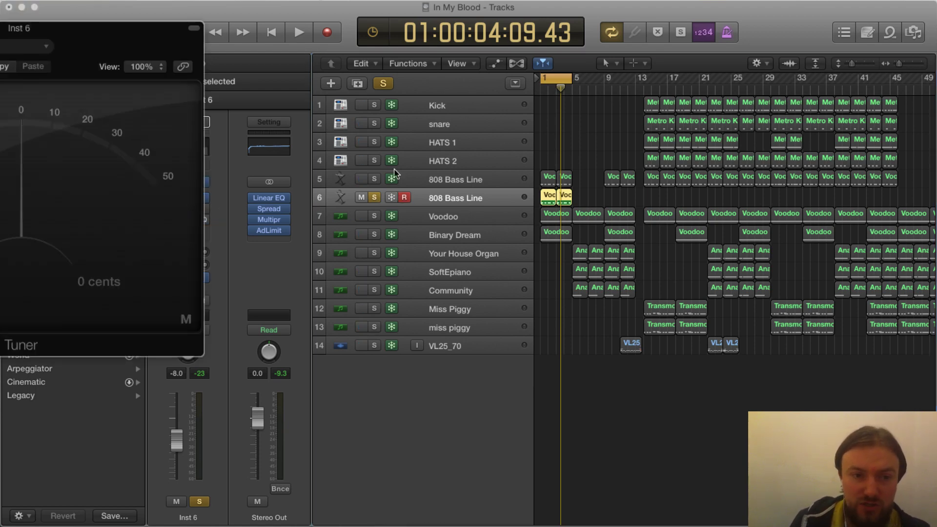
key("super+w")
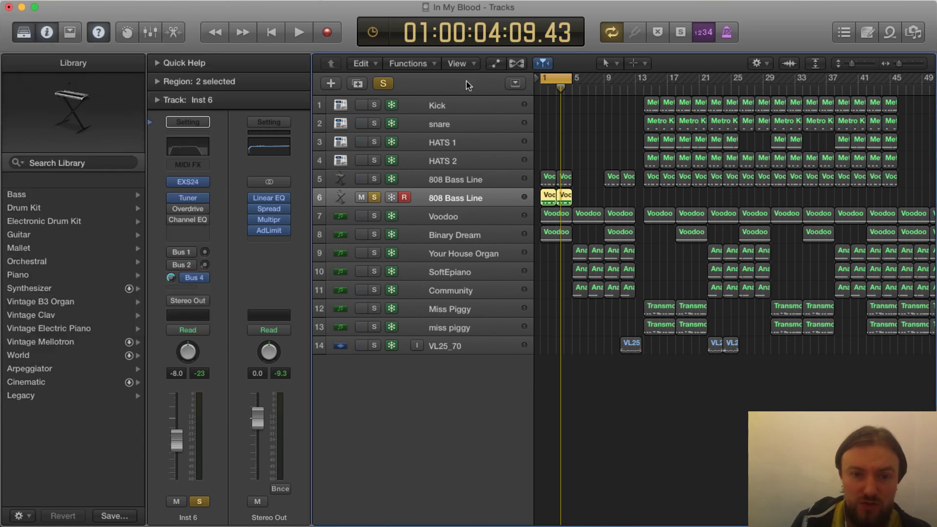
left_click(541, 92)
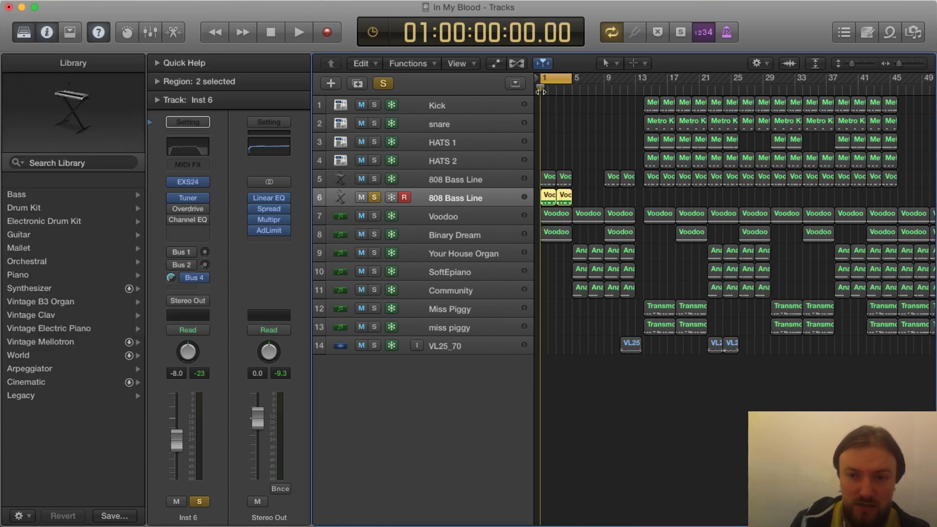
key("space")
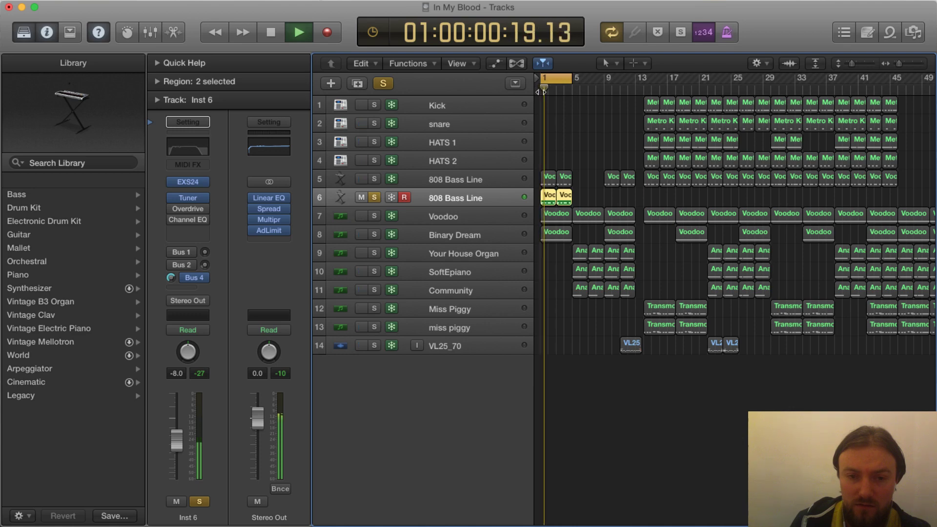
scroll(540, 92, "right", 1)
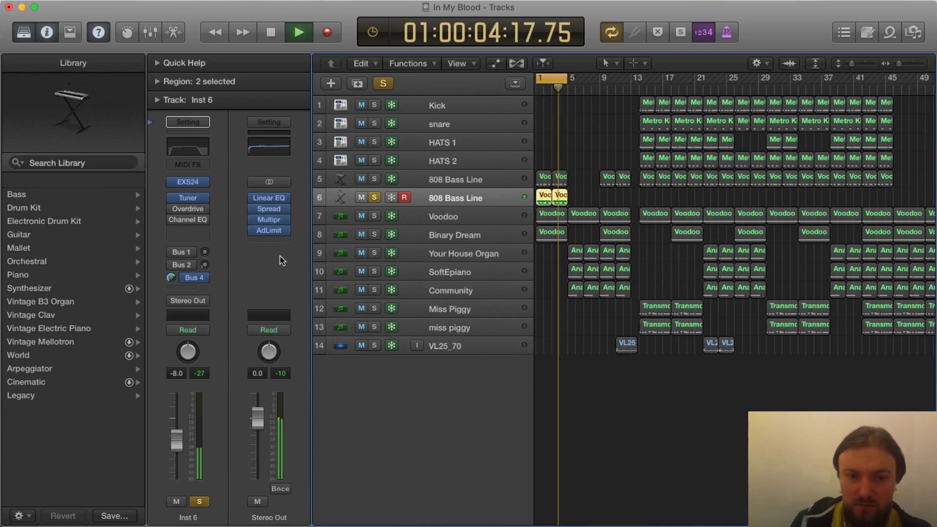
key("space")
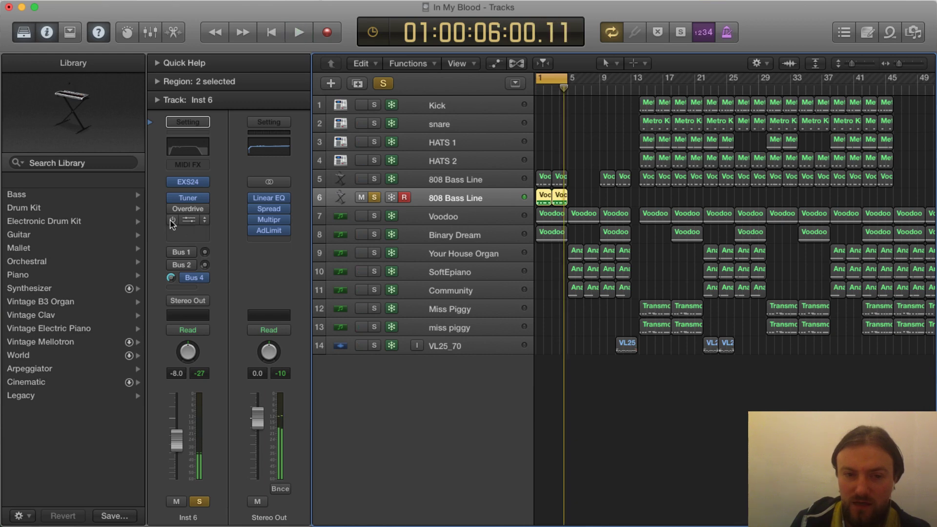
Re-enable Overdrive and Channel EQ on the duplicate bass track and play the processed bass from bar 1.
left_click(174, 220)
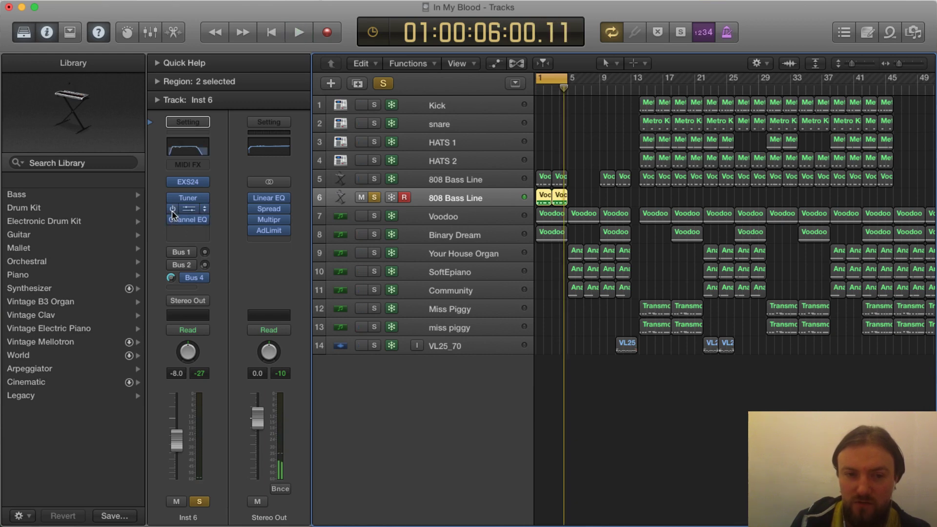
left_click(537, 92)
key("space")
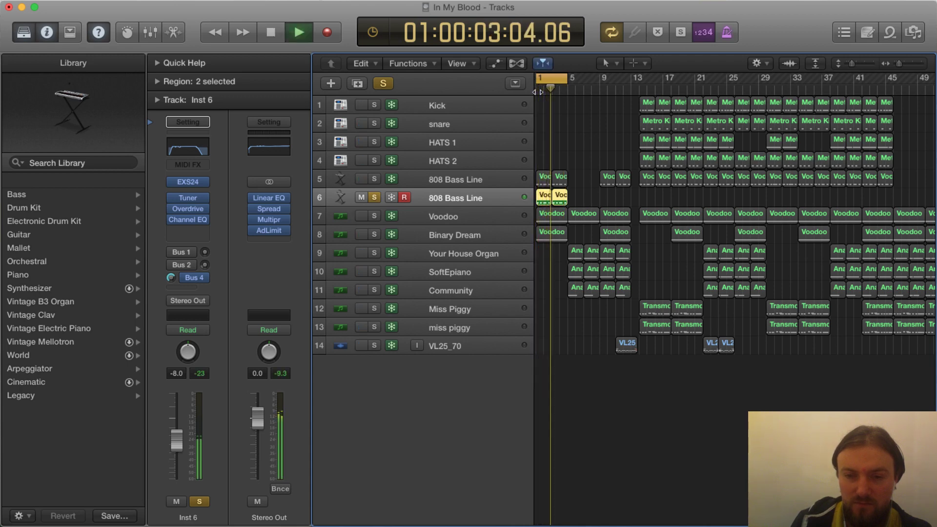
key("space")
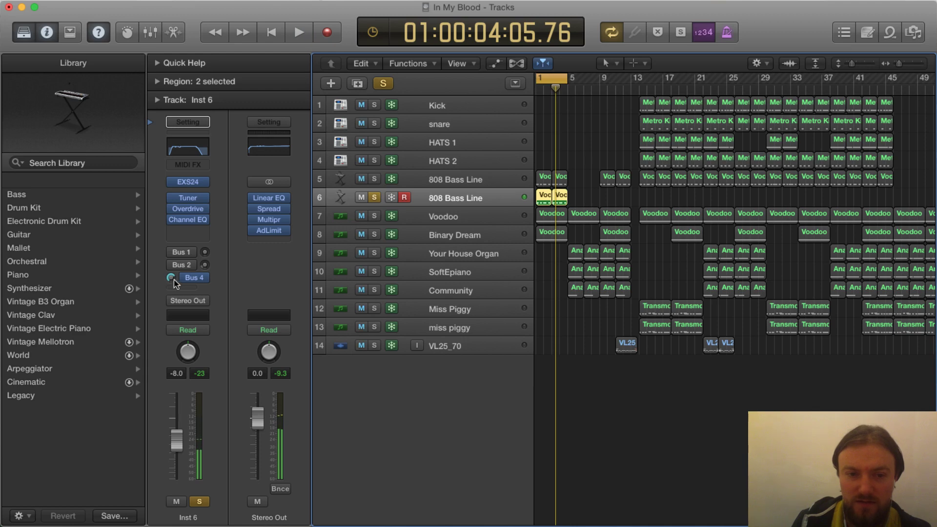
Bypass the duplicate bass track's Bus 4 send, show the mixer, and find the effects on the Bus 4 channel.
key("space")
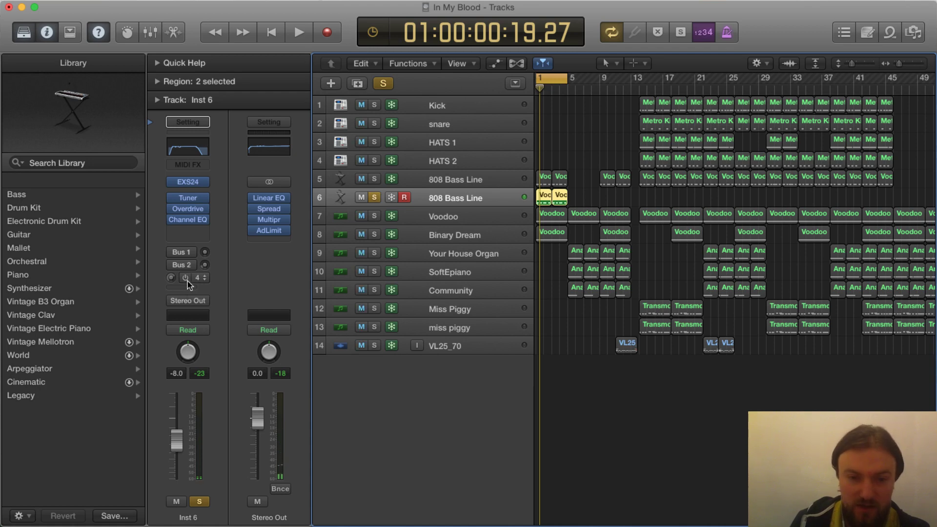
key("x")
scroll(742, 437, "right", 10)
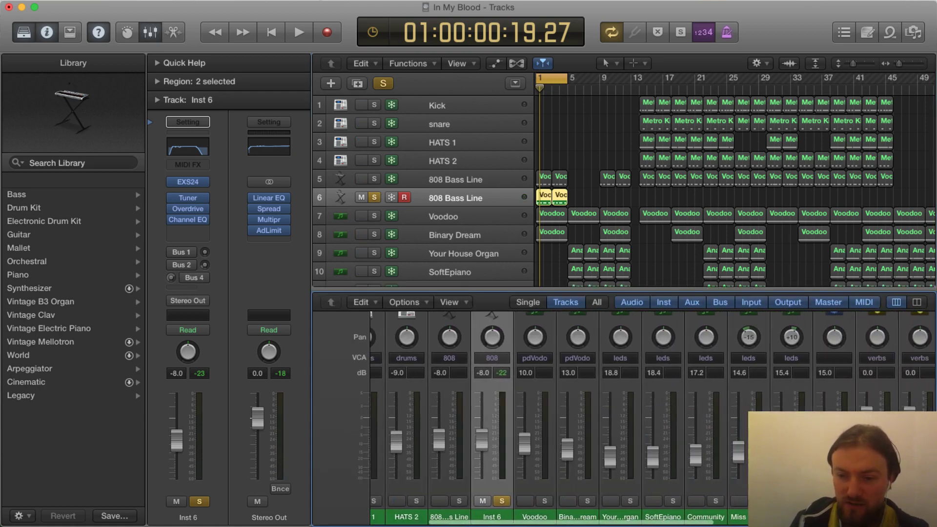
scroll(742, 436, "up", 5)
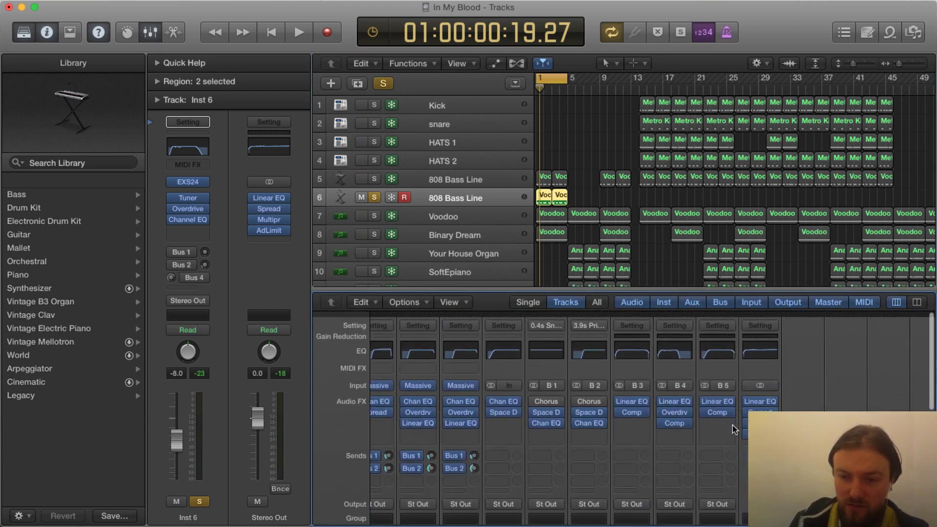
scroll(711, 385, "down", 8)
scroll(702, 338, "up", 8)
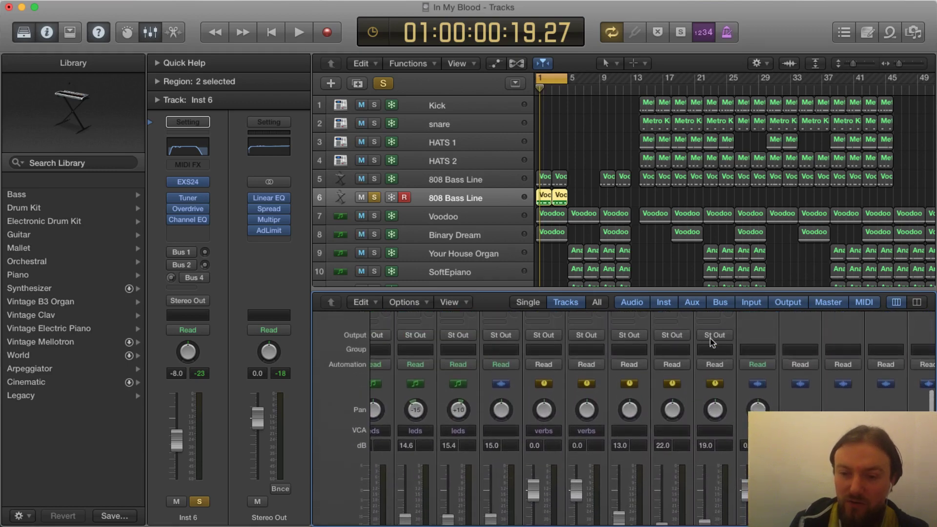
scroll(692, 341, "down", 8)
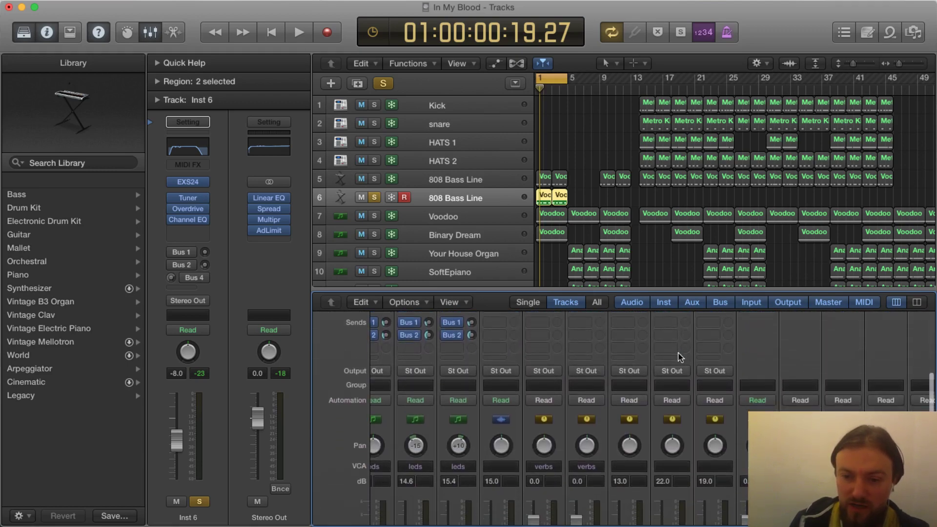
scroll(701, 379, "up", 9)
scroll(701, 378, "up", 3)
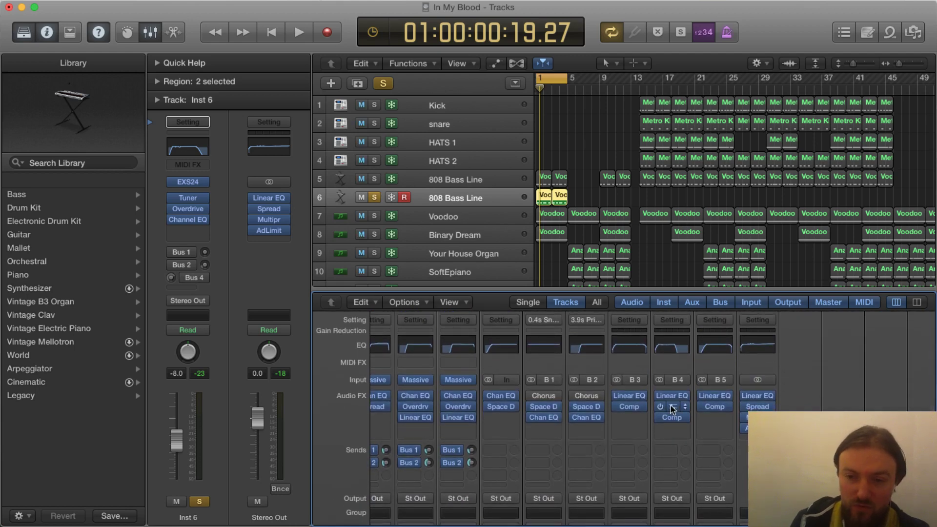
Inspect the 808 para channel's Linear Phase EQ, close it, and review the Bus 4 sends on the 808 bass channels.
left_click(670, 345)
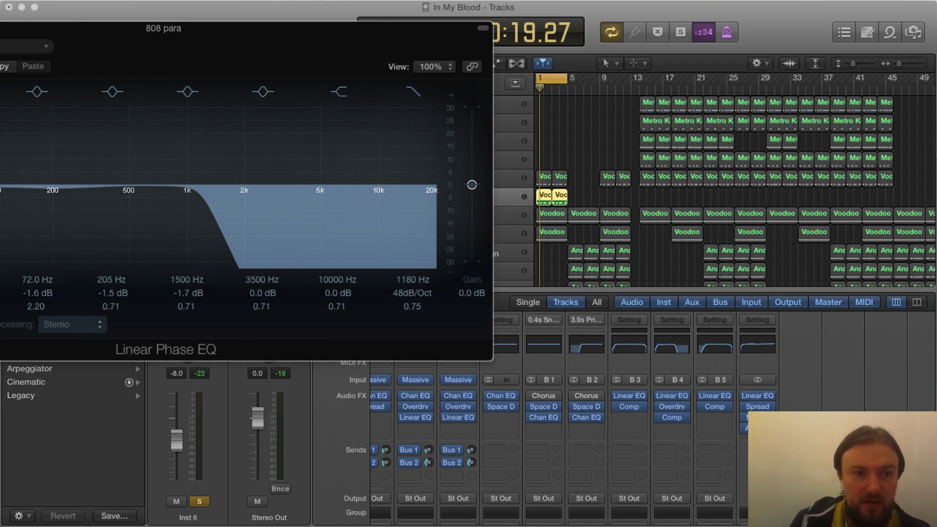
key("super+w")
scroll(675, 418, "down", 3)
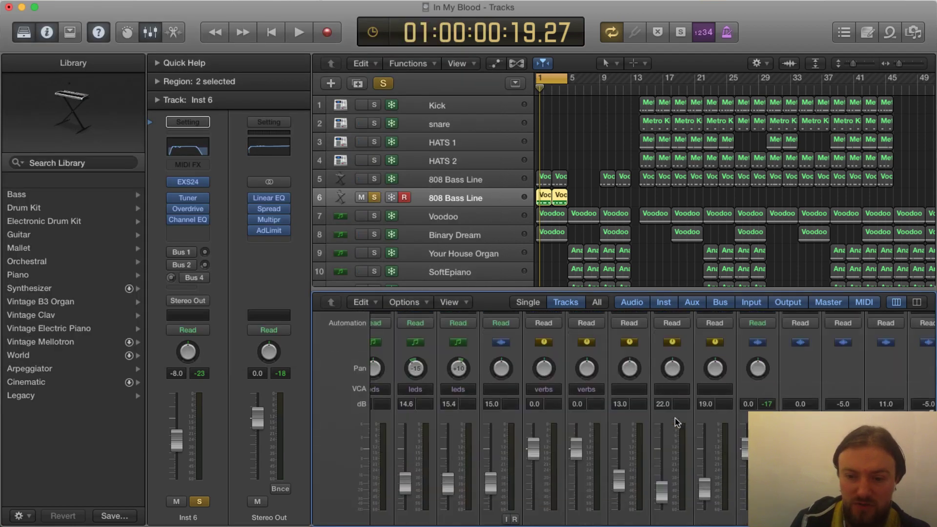
scroll(675, 418, "down", 5)
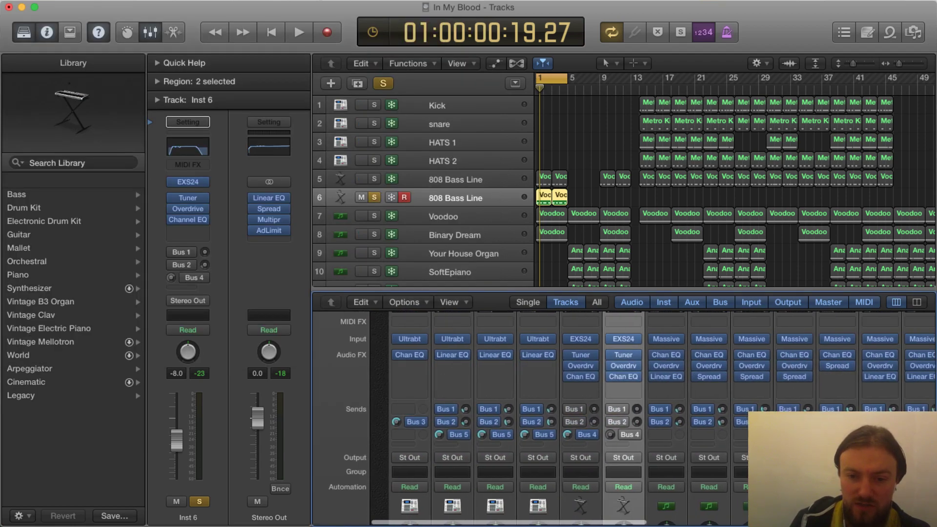
scroll(381, 449, "down", 3)
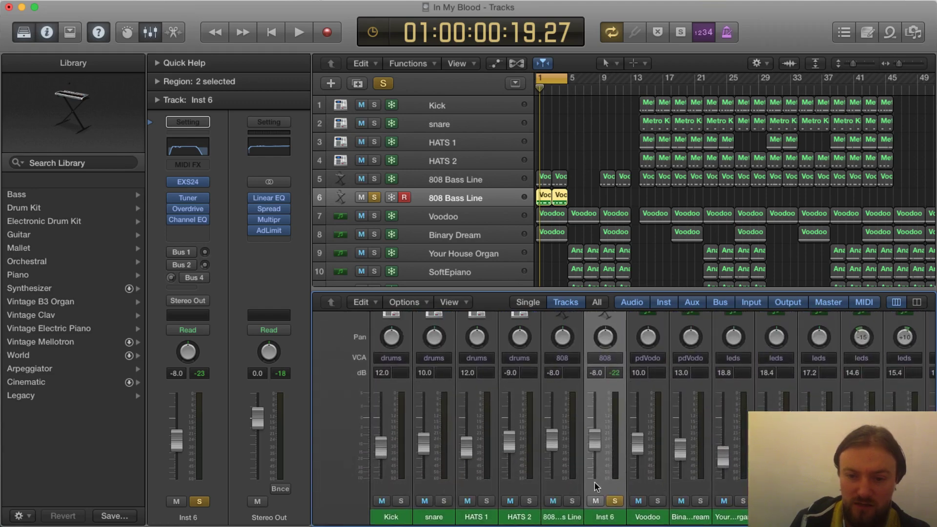
scroll(568, 414, "up", 10)
scroll(567, 414, "up", 4)
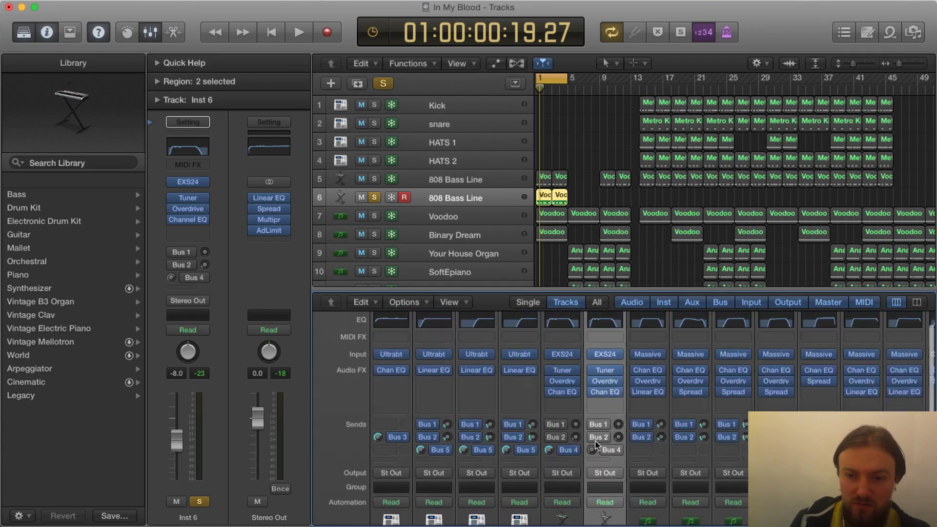
scroll(612, 476, "down", 1)
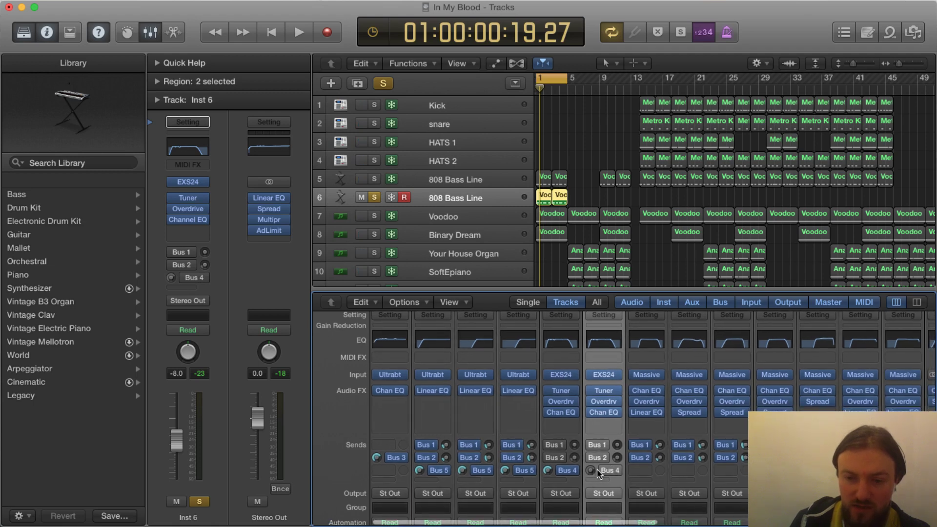
Open the 808 para channel's Compressor, move its window over the tracks area, review its settings, and close it.
scroll(599, 473, "right", 7)
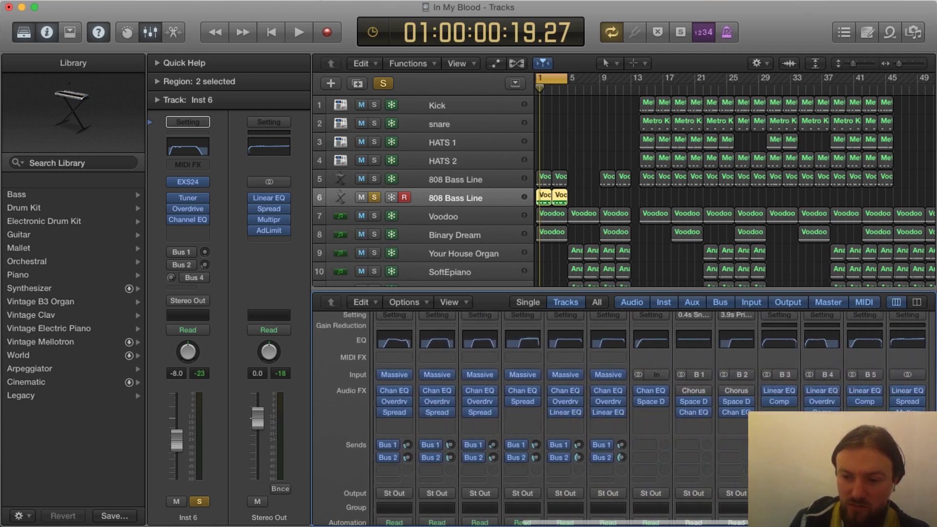
scroll(652, 418, "right", 2)
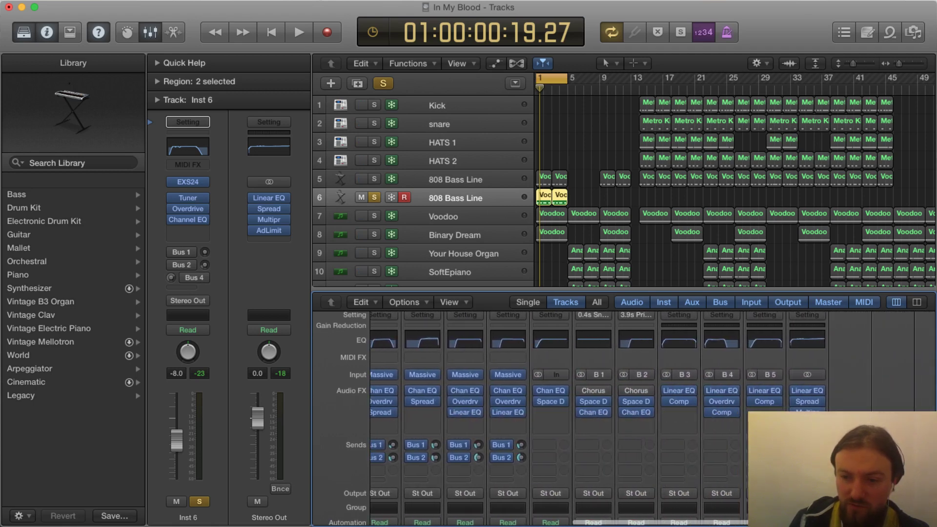
left_click(722, 413)
left_click_drag(73, 25, 428, 109)
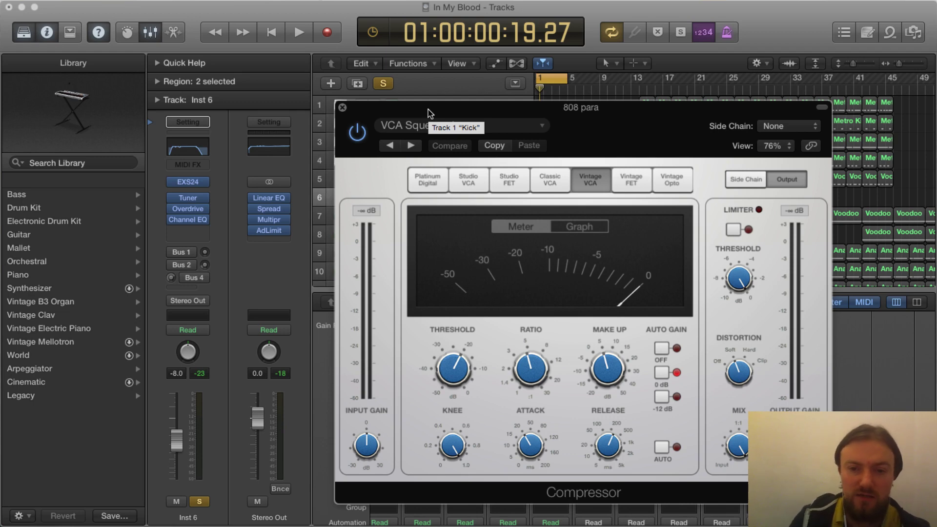
left_click(341, 107)
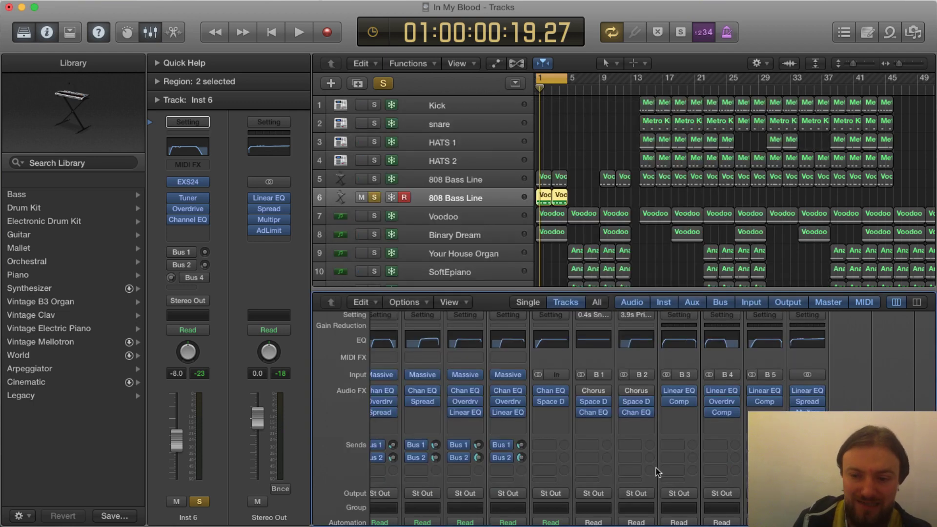
Check the 808 para channel's fader level in the mixer and re-enable the duplicate bass track's Bus 4 send.
scroll(658, 471, "down", 10)
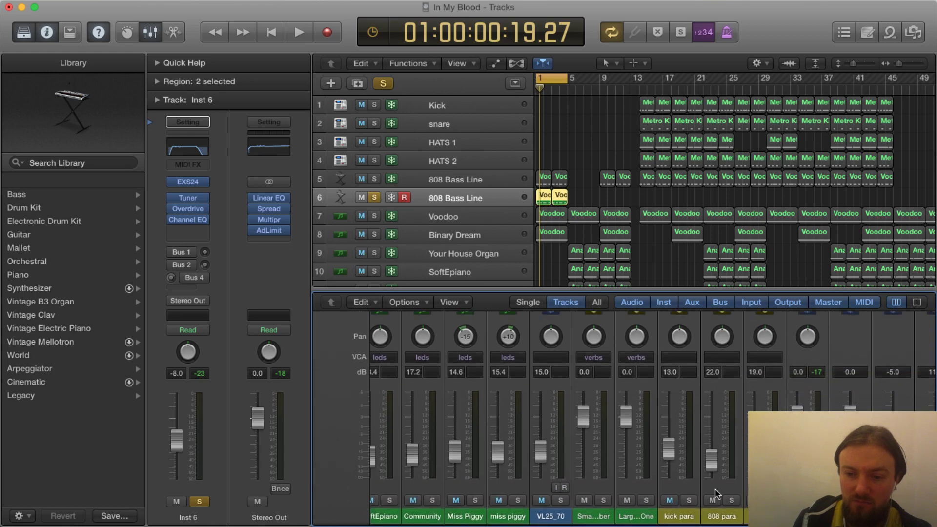
scroll(713, 489, "up", 2)
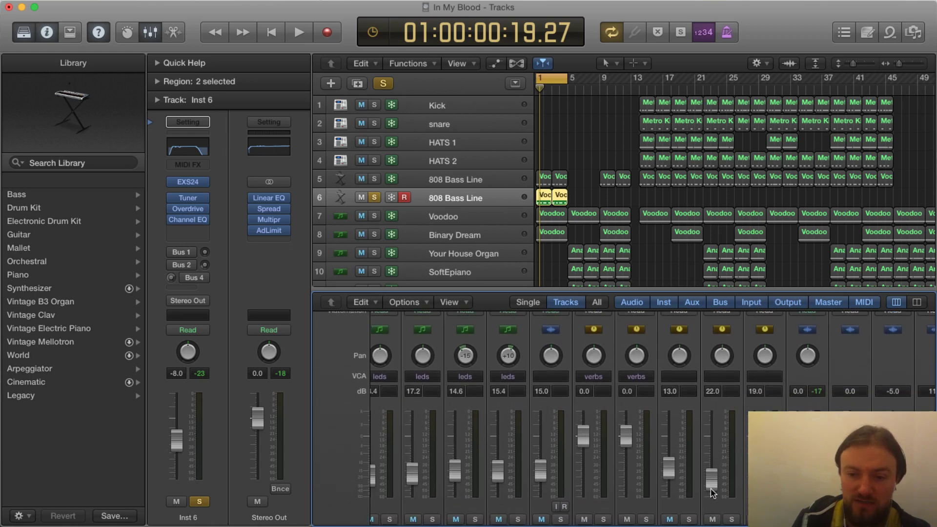
scroll(711, 493, "down", 2)
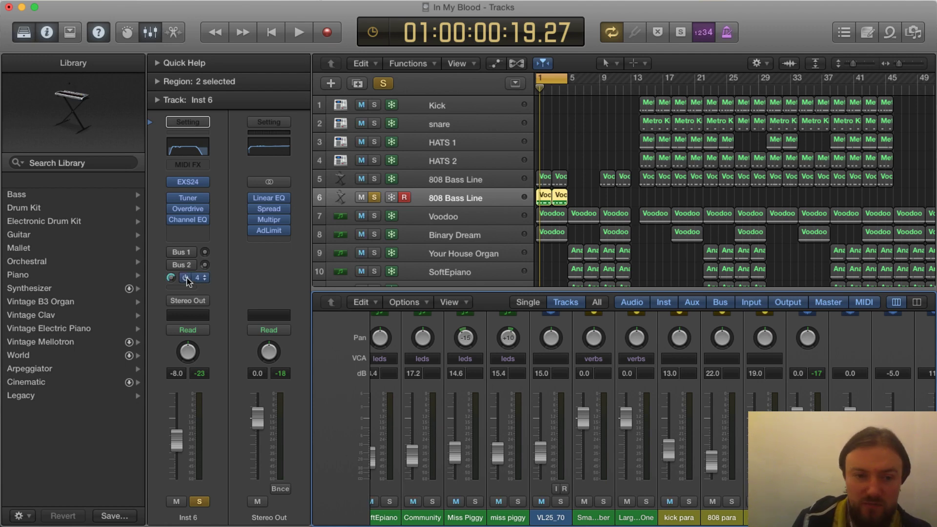
Delete the duplicate 808 Bass Line track together with its two regions.
left_click(608, 197)
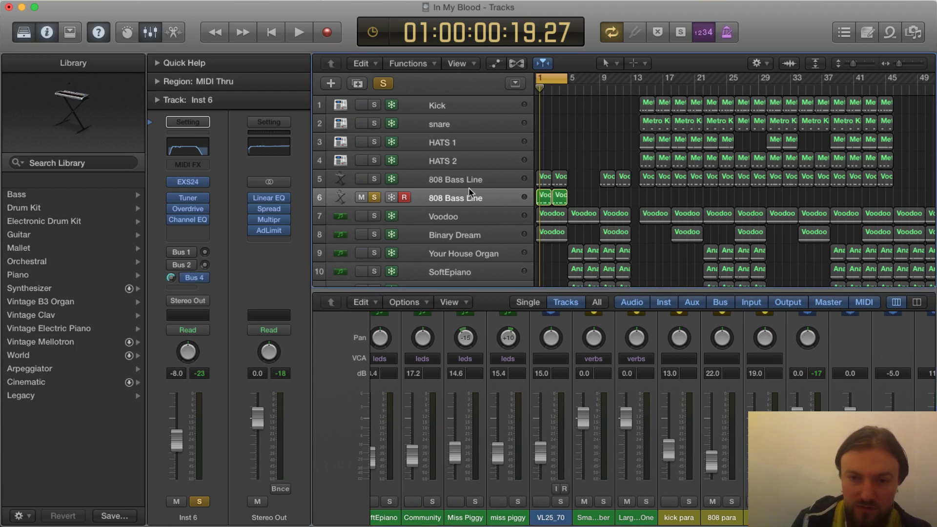
left_click(451, 197)
key("Delete")
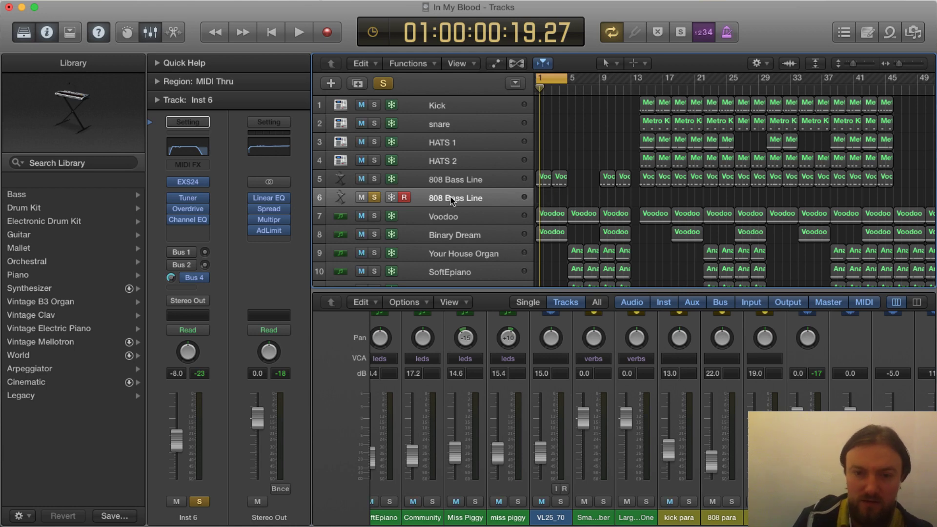
key("super+BackSpace")
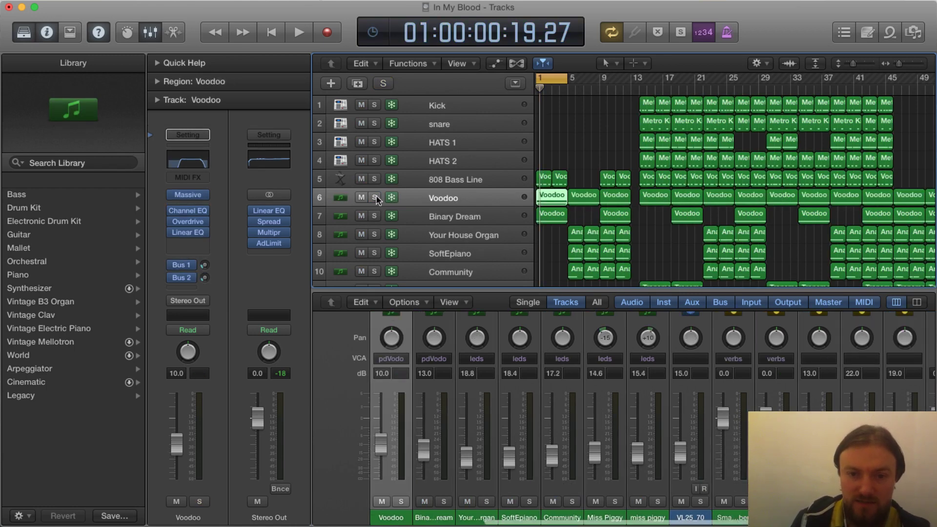
Solo the Voodoo track, play it from the start of the song, turn off cycle mode, and stop playback.
left_click(374, 197)
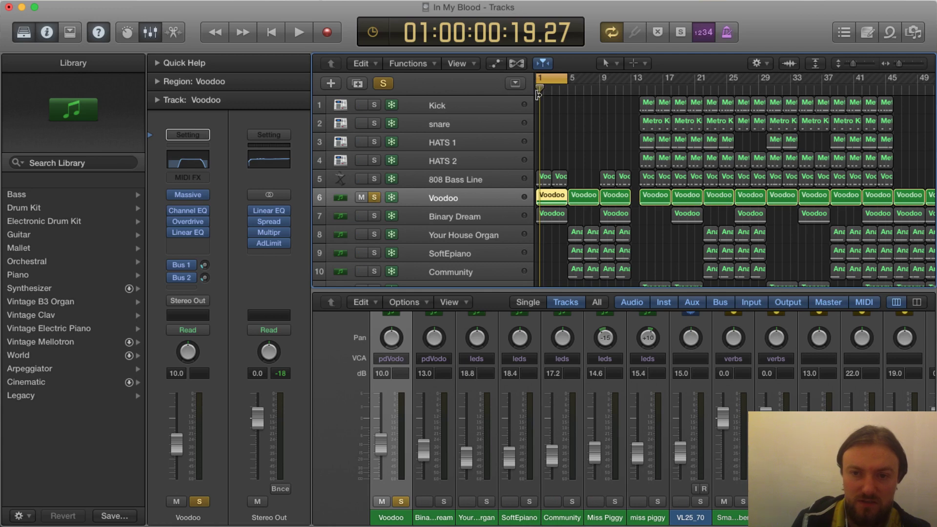
scroll(559, 99, "left", 2)
left_click(540, 93)
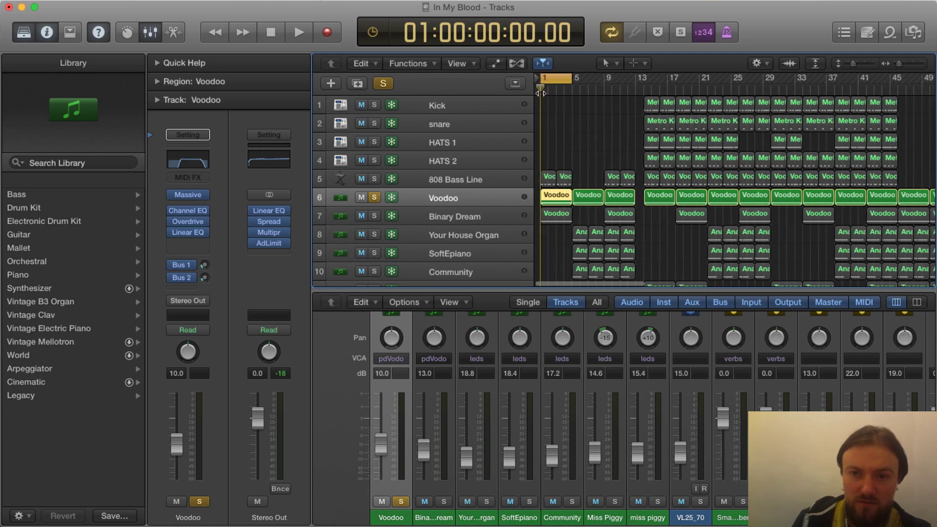
key("space")
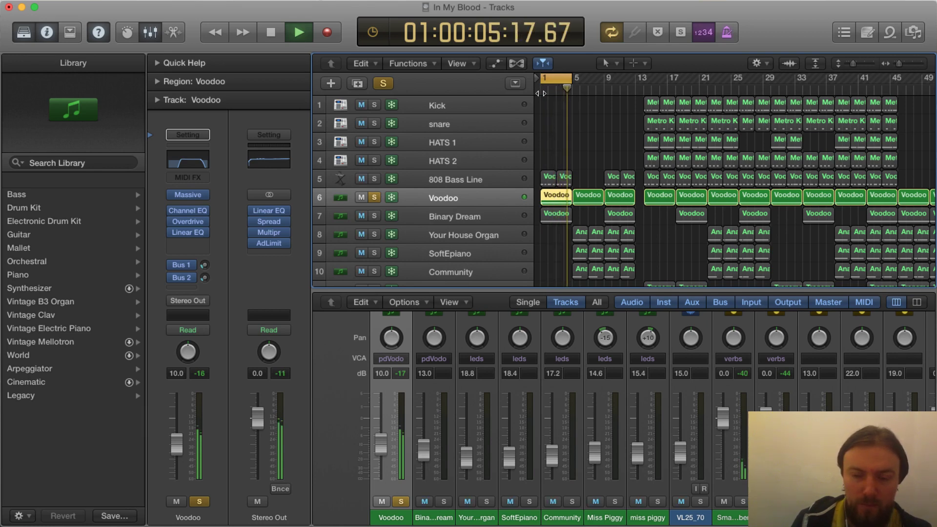
left_click(563, 77)
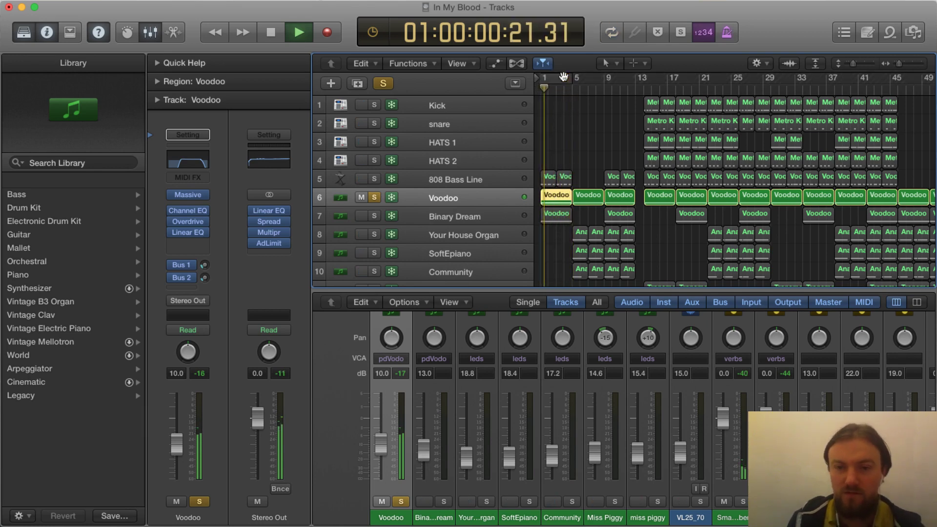
key("space")
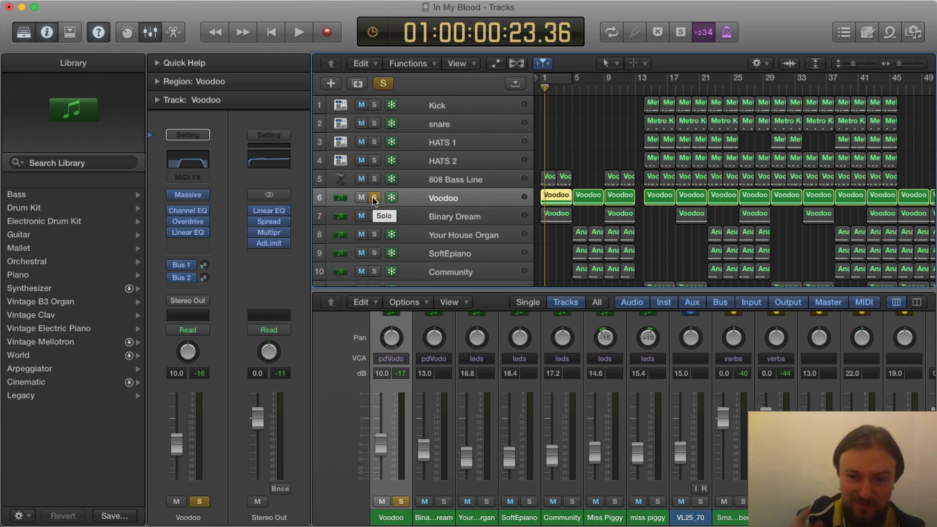
Play the soloed Voodoo track from the song start without cycling, and stop.
left_click(541, 94)
key("space")
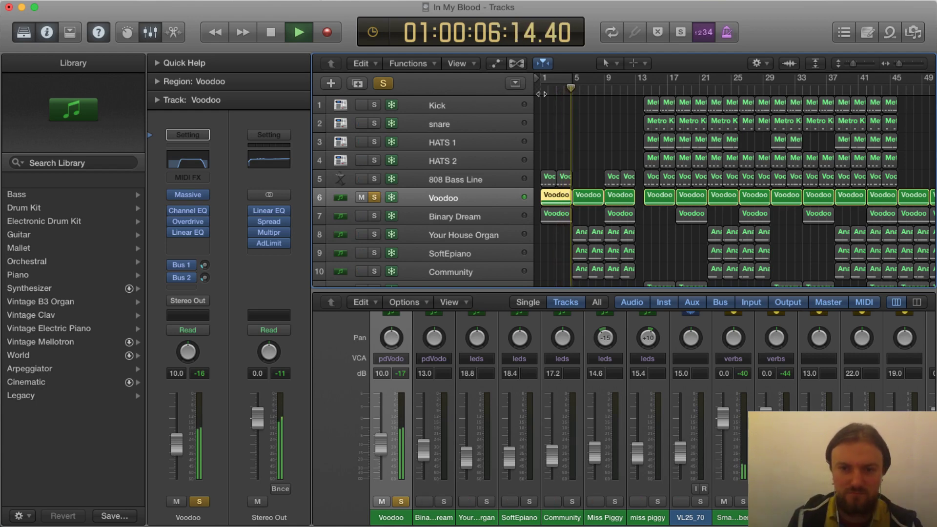
key("space")
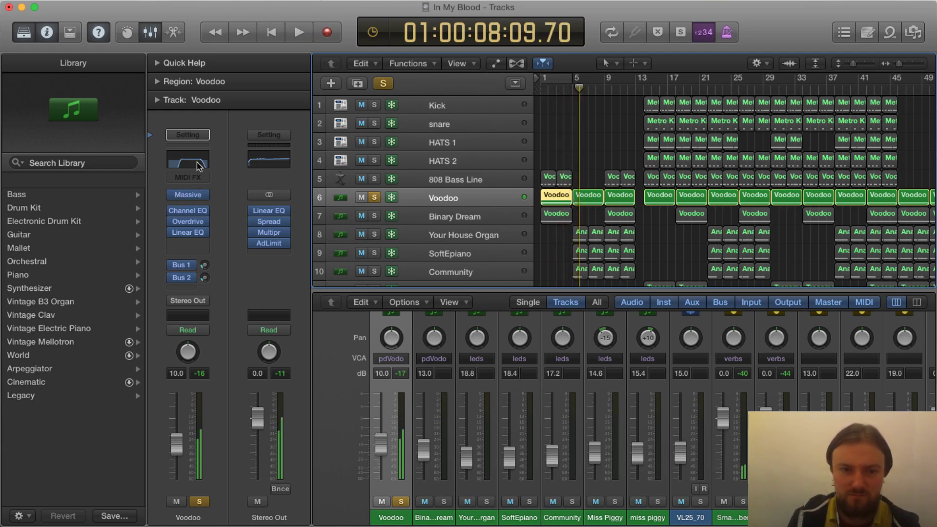
Open the Voodoo track's Channel EQ, move its window over the tracks area, review the curve, and close it.
left_click(188, 160)
left_click_drag(19, 10, 461, 153)
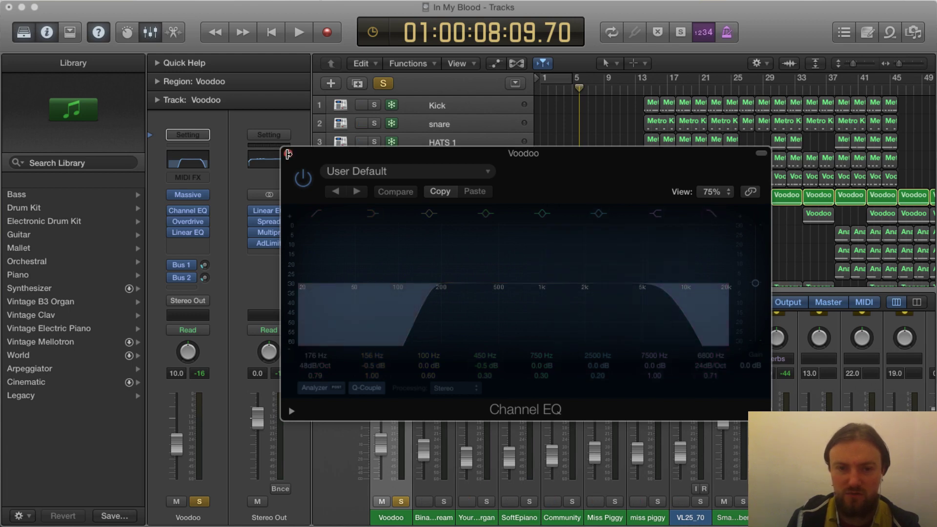
left_click(288, 155)
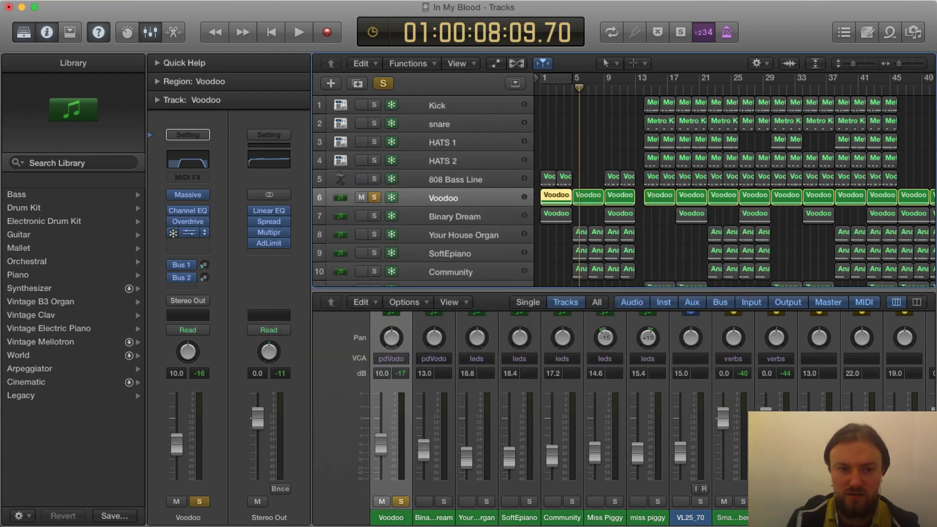
left_click_drag(173, 233, 193, 237)
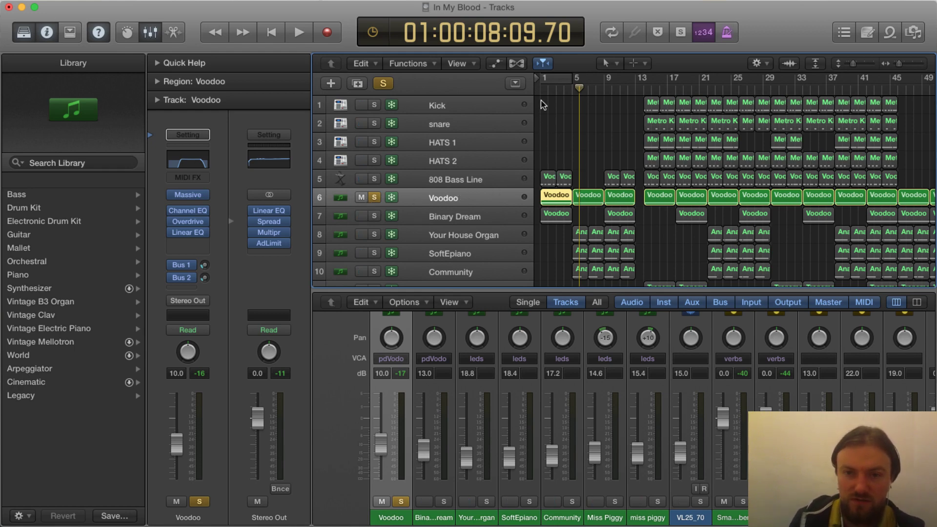
Replay Voodoo from the start, then solo the 808 Bass Line as well and play both together.
key("Return")
key("space")
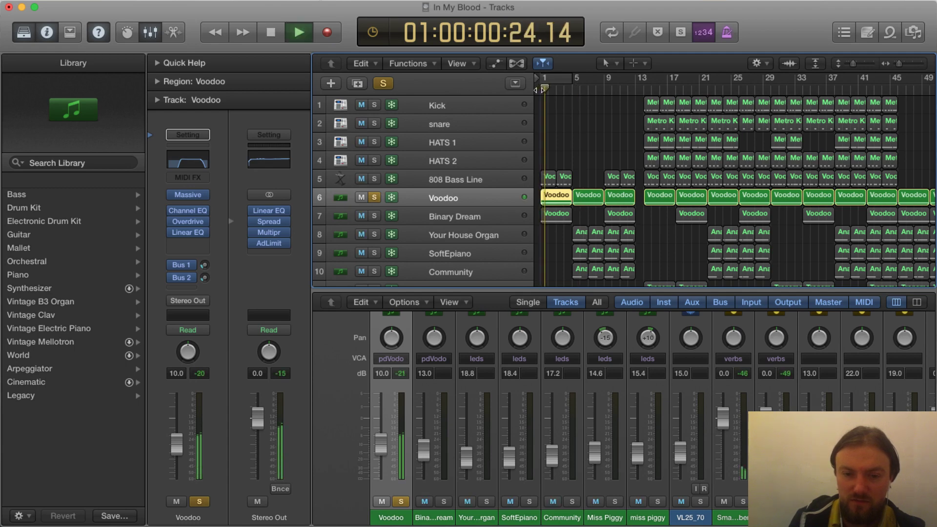
key("space")
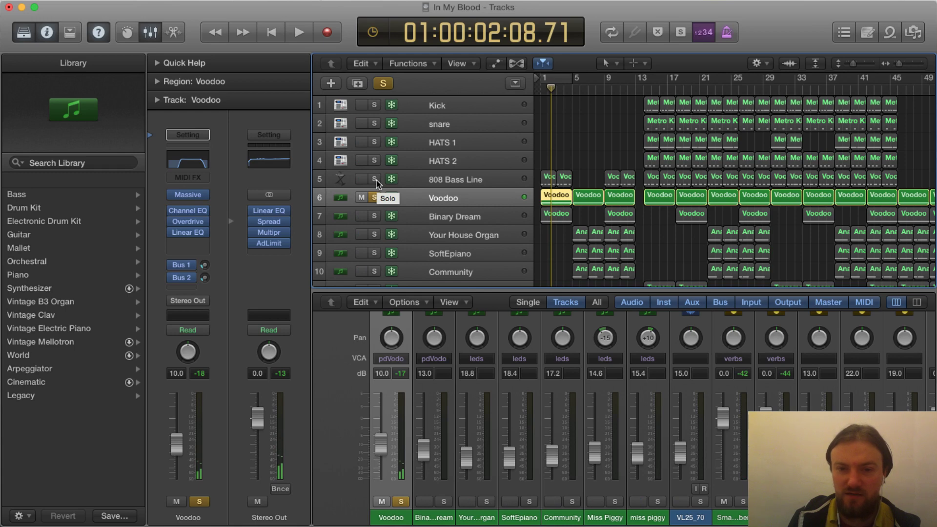
left_click(375, 179)
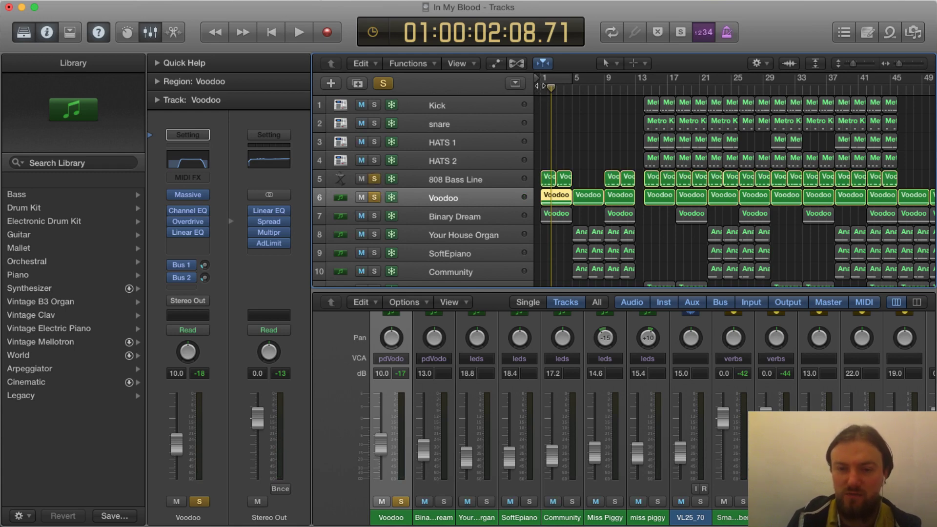
key("Return")
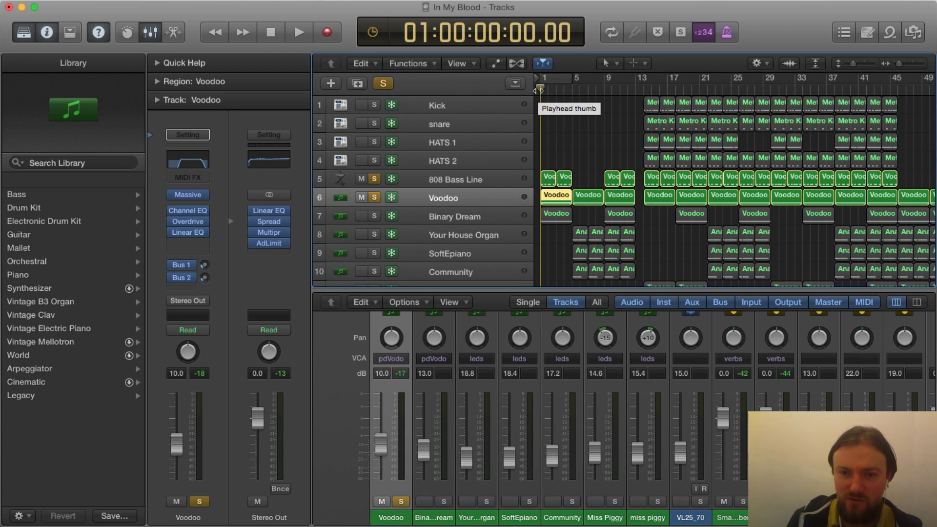
key("space")
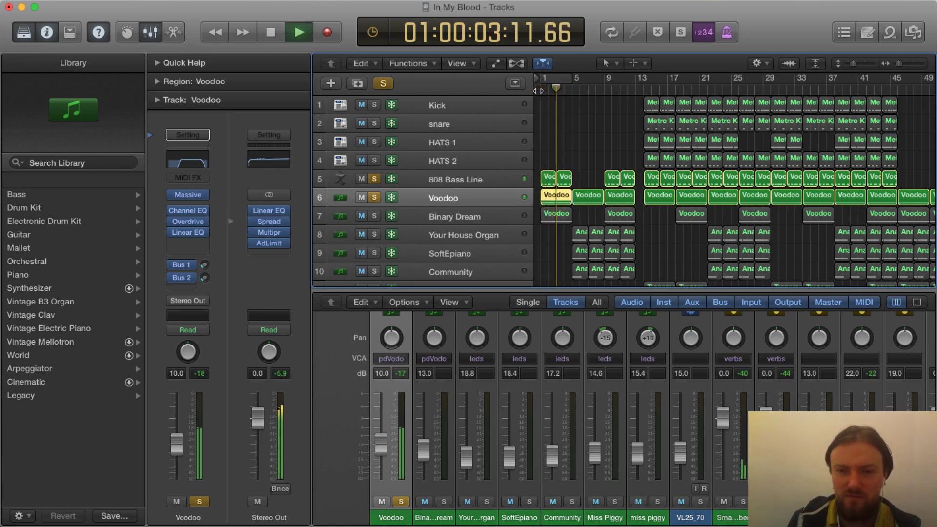
key("space")
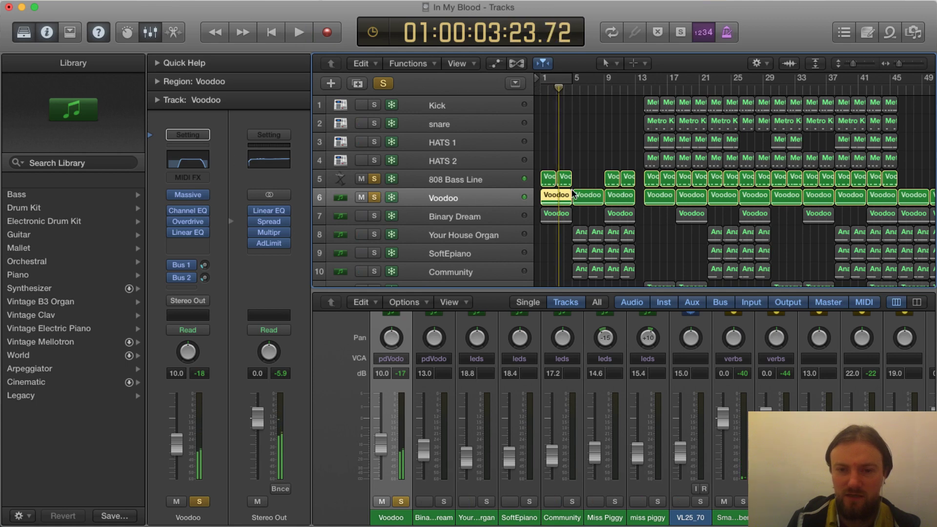
View the notes of the first Voodoo region in the Piano Roll and return to the mixer.
double_click(558, 201)
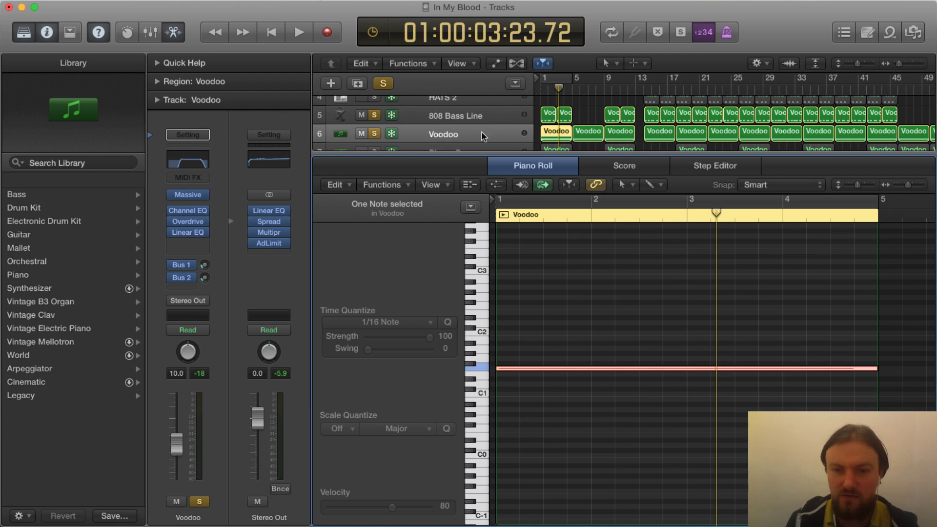
key("x")
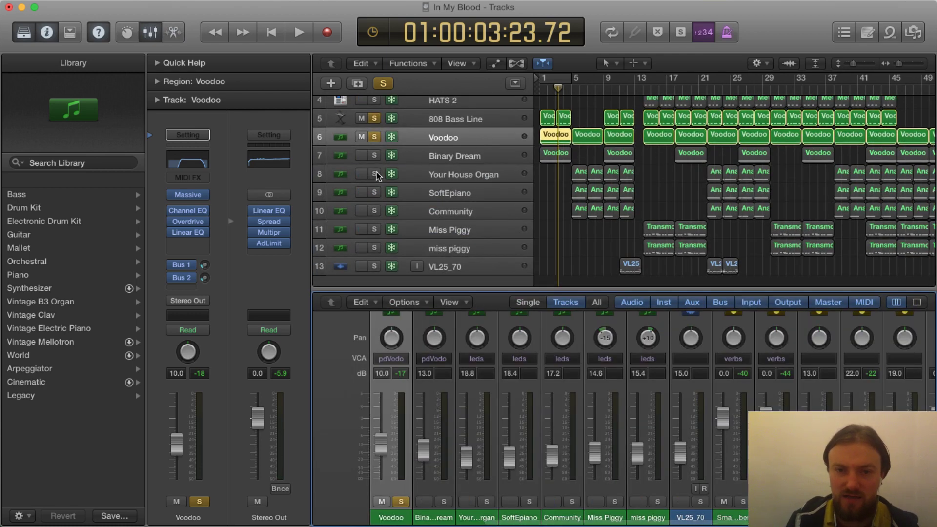
Solo only the Binary Dream track, select it, review its Channel EQ curve, and close the EQ.
left_click(374, 155, "alt")
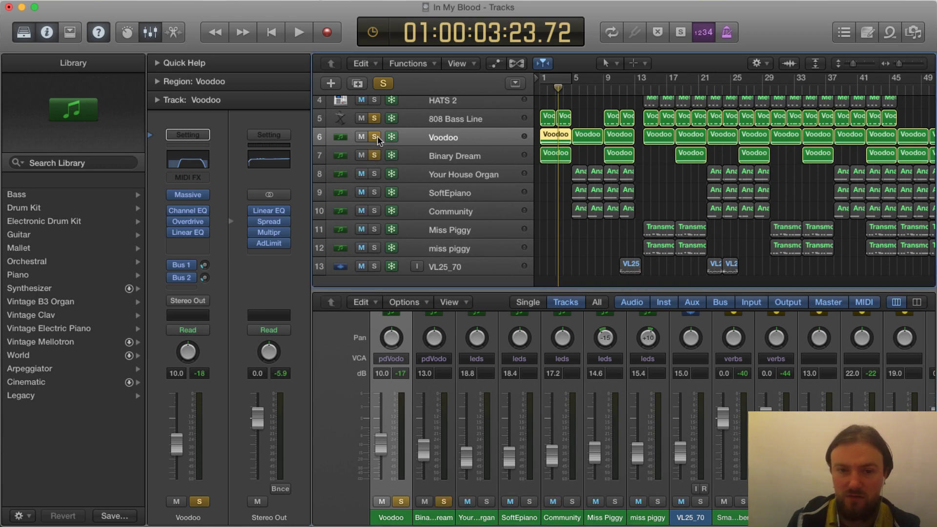
left_click(492, 156)
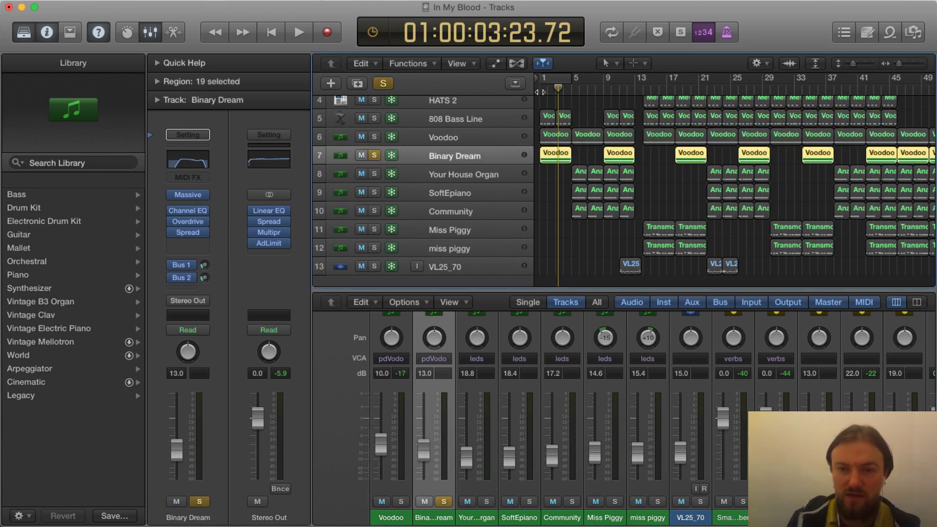
left_click(188, 159)
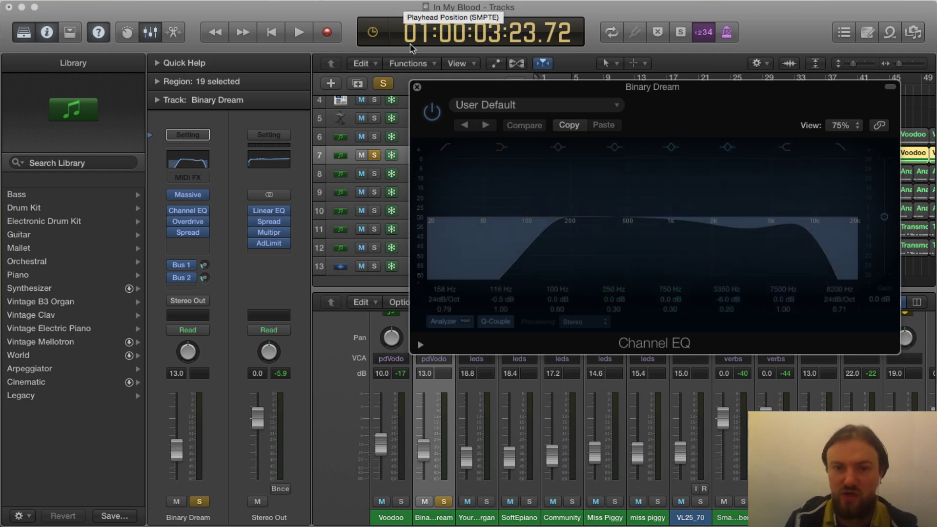
left_click(417, 87)
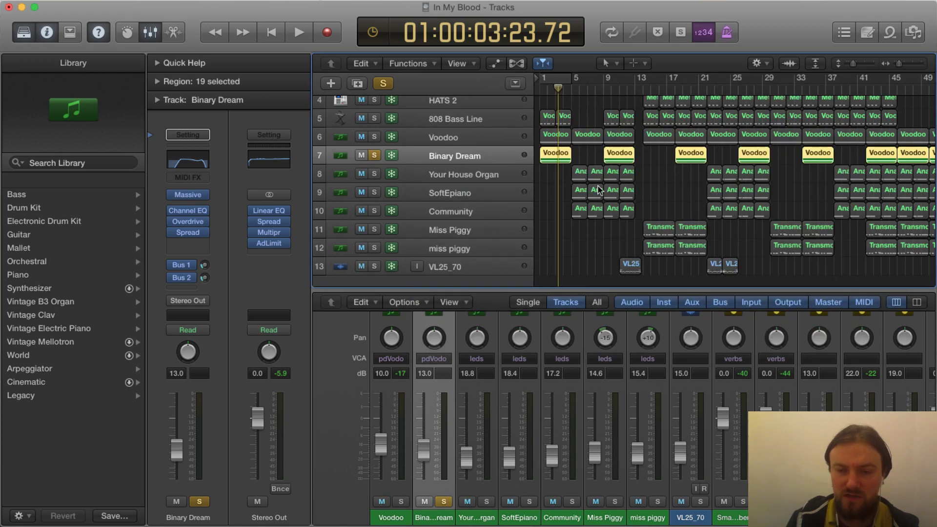
Play the soloed Binary Dream track from the song start and stop at bar 5.
scroll(386, 153, "up", 1)
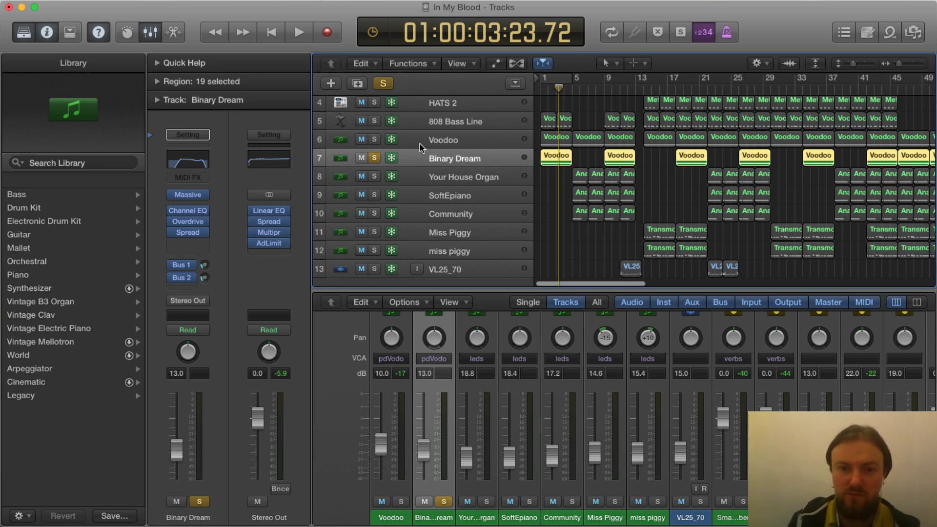
left_click(543, 89)
key("space")
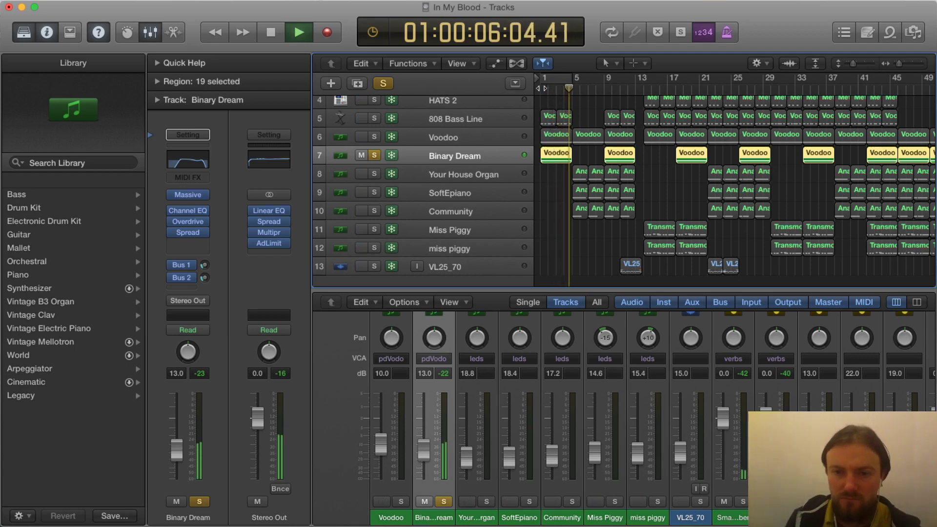
key("space")
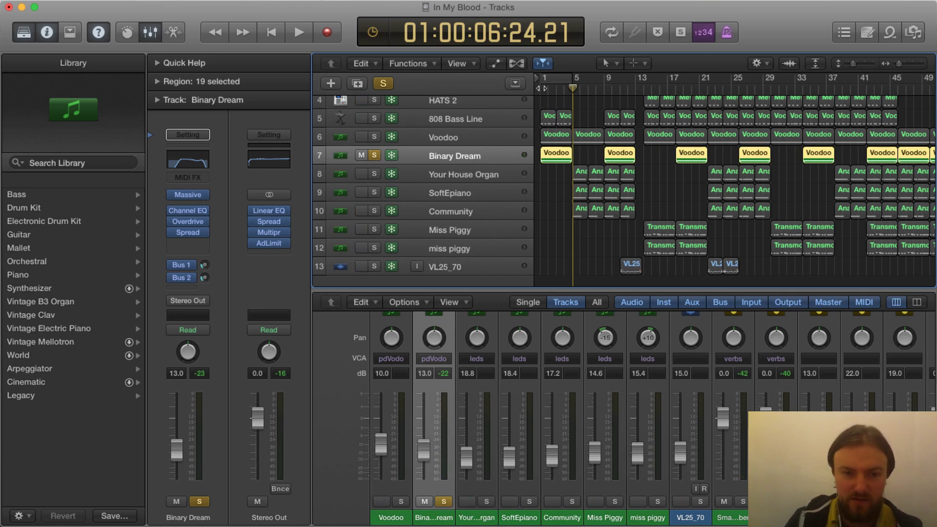
Solo Your House Organ instead of Binary Dream, select its track, and play it from bar 5.
scroll(625, 186, "up", 1)
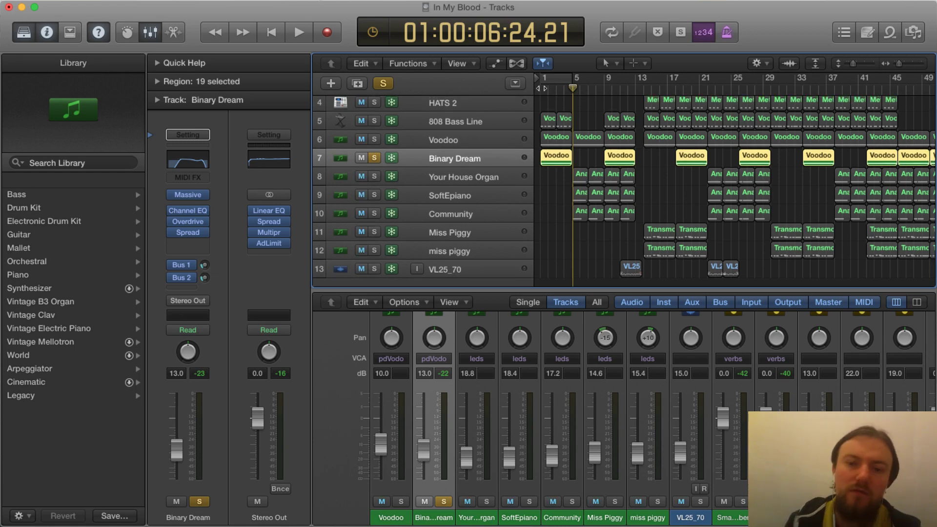
left_click(375, 178)
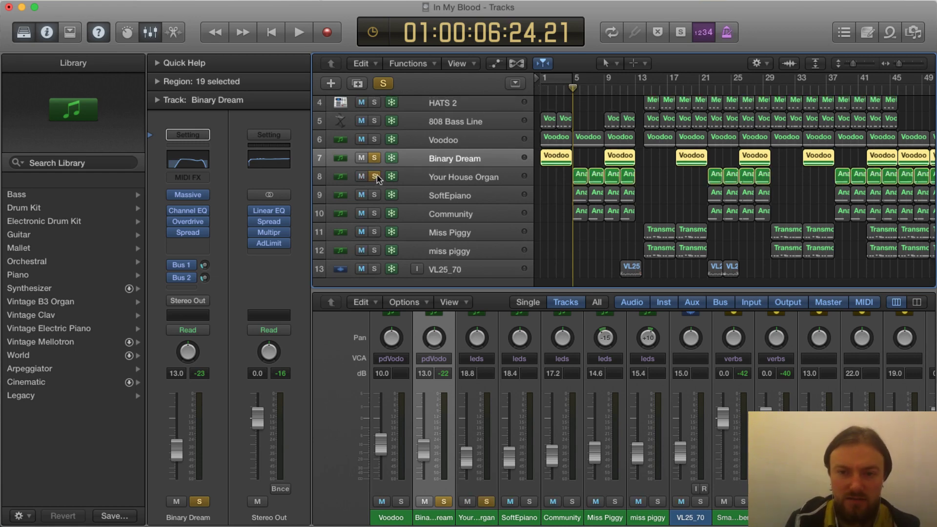
left_click(375, 157)
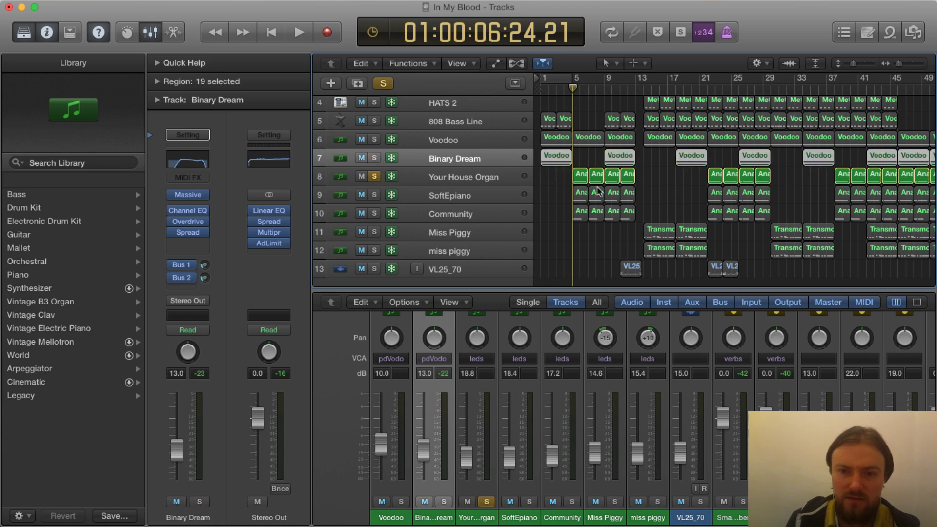
left_click(476, 180)
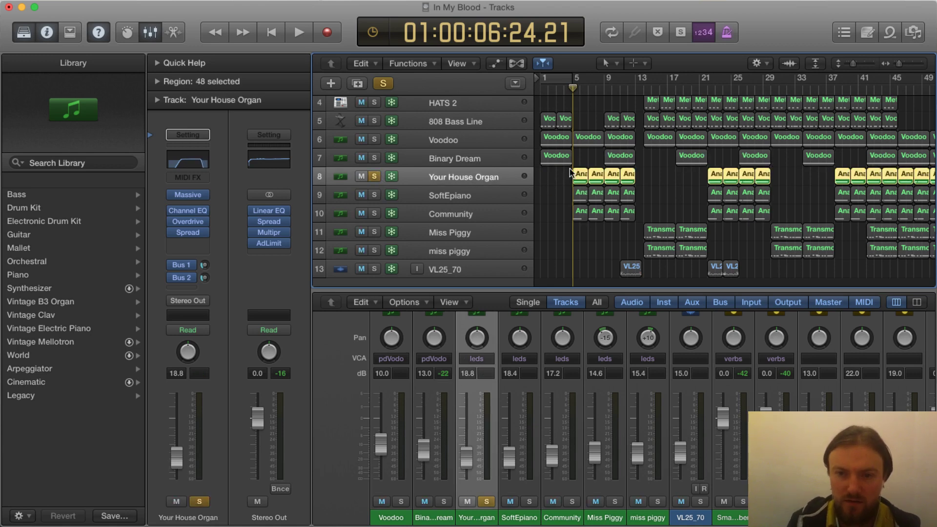
scroll(571, 171, "up", 2)
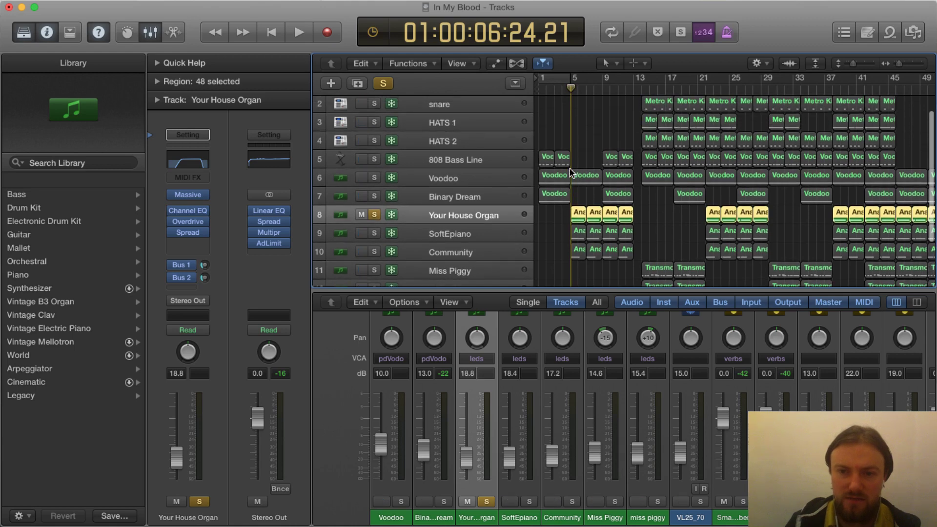
key("space")
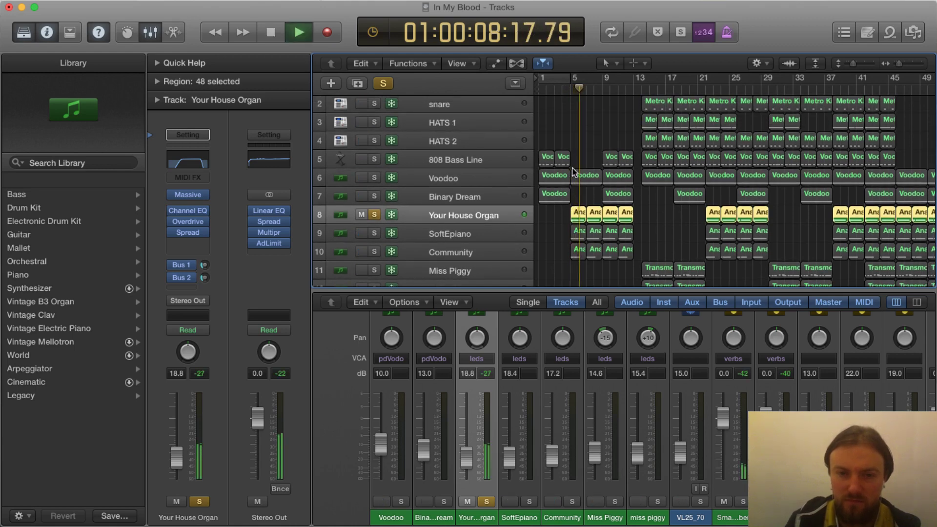
key("space")
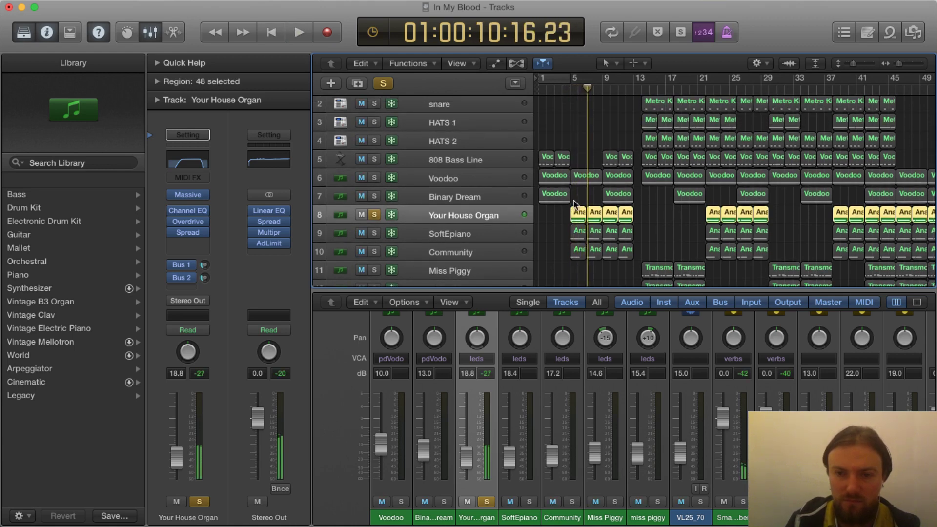
View the notes of the Your House Organ regions in the Piano Roll, play them from bar 5, and return to the mixer.
double_click(576, 214)
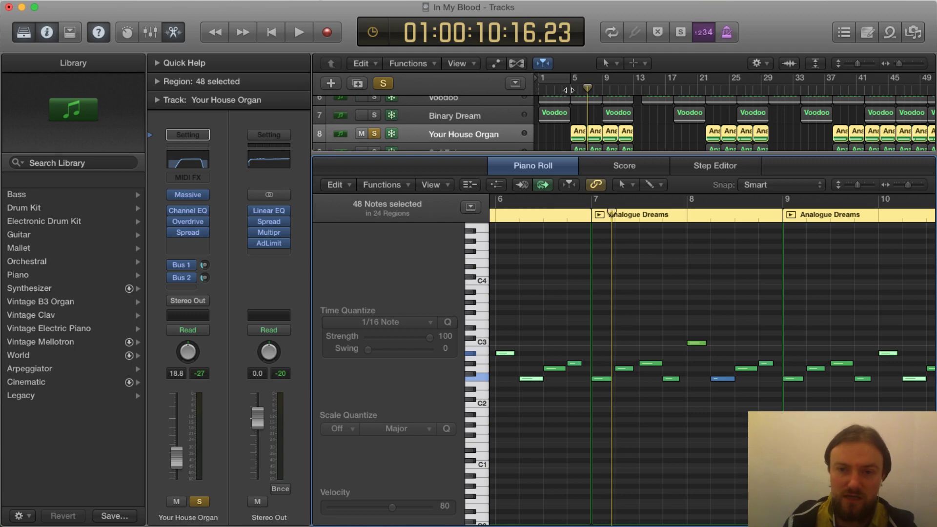
scroll(568, 90, "up", 1)
scroll(568, 91, "down", 1)
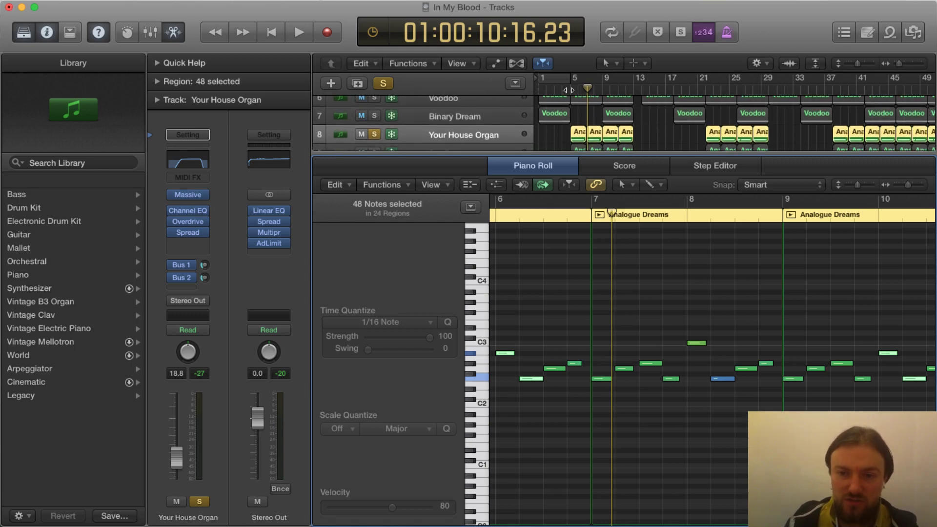
left_click(570, 90)
key("space")
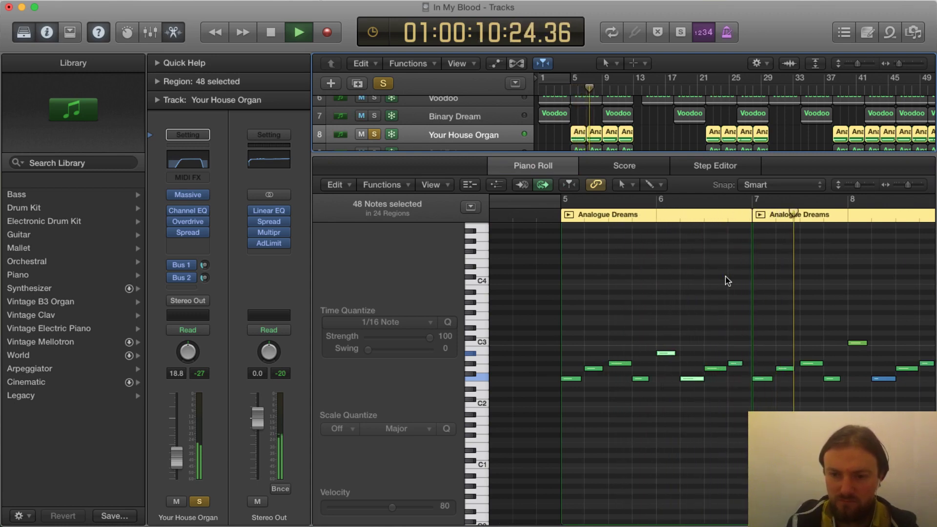
key("space")
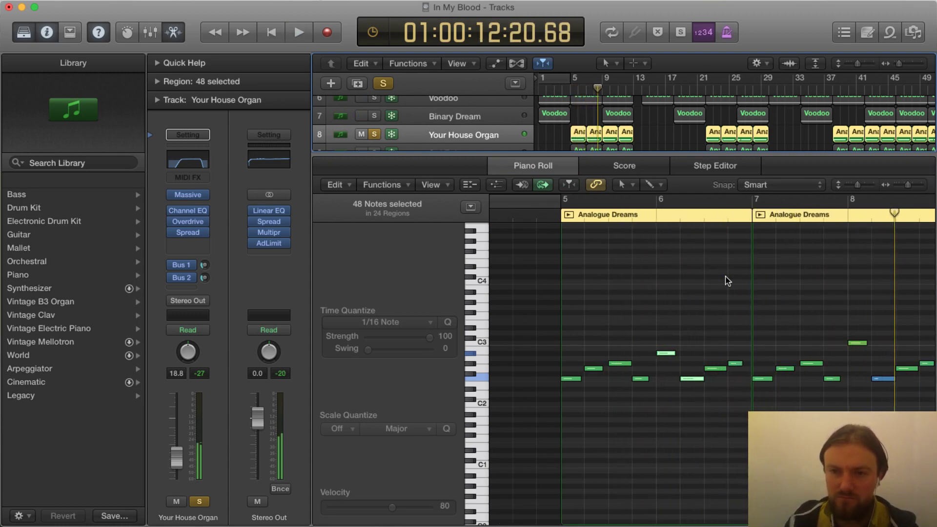
key("x")
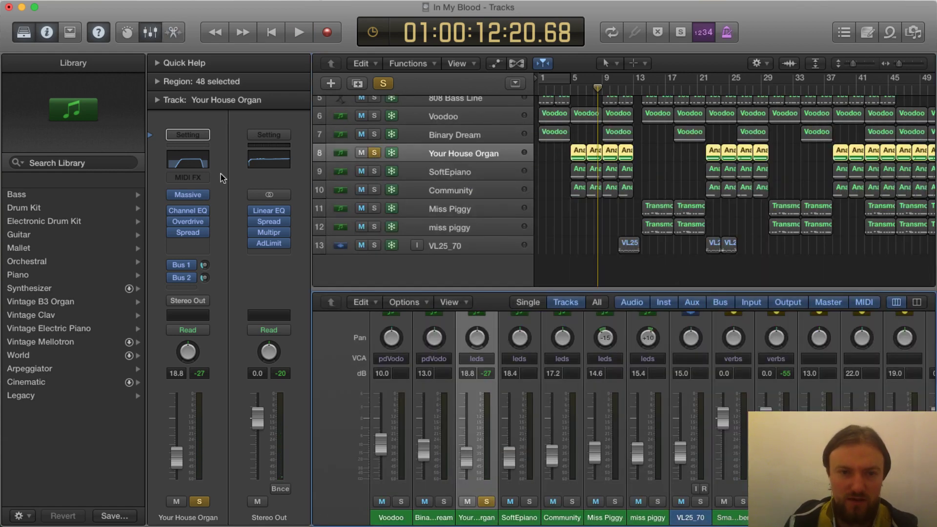
Review the Channel EQ curve of the Your House Organ track and close the EQ.
left_click(202, 161)
left_click_drag(27, 25, 588, 119)
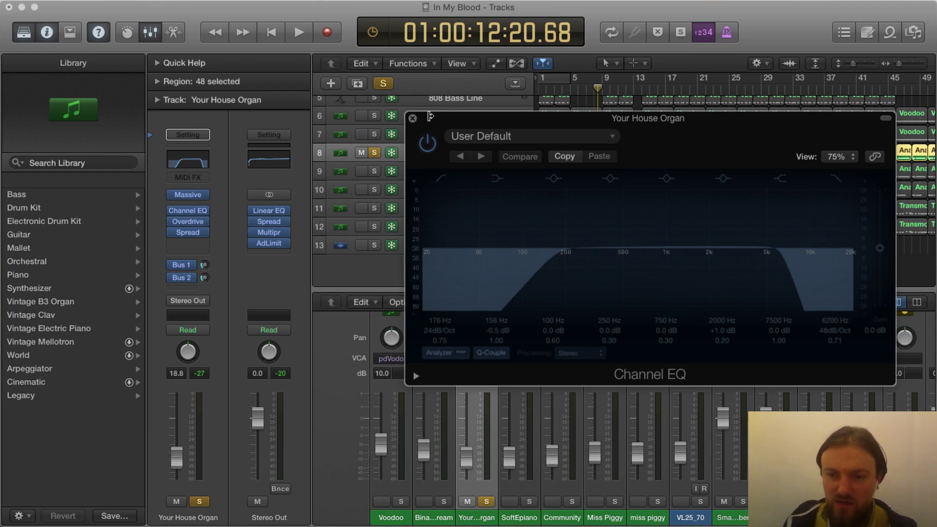
left_click(412, 118)
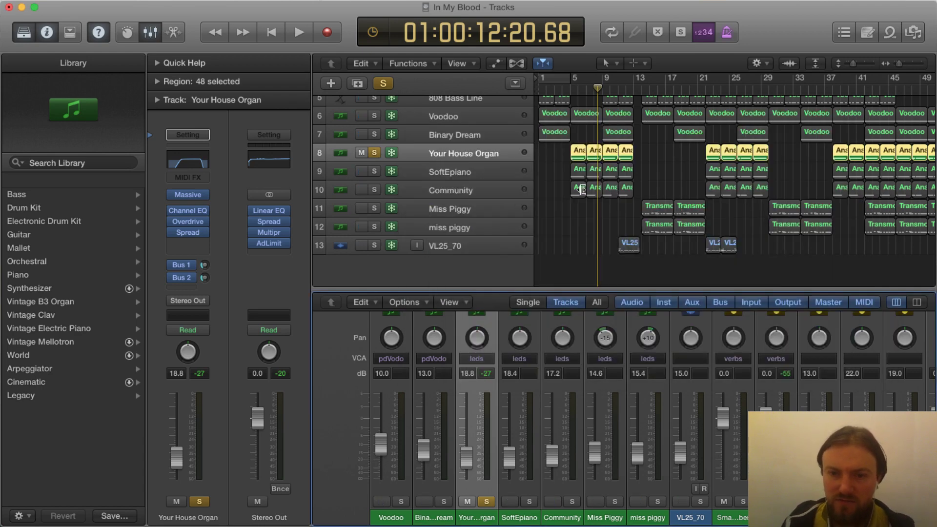
Solo SoftEpiano instead of Your House Organ and view the notes of its first region in the Piano Roll.
left_click(433, 169)
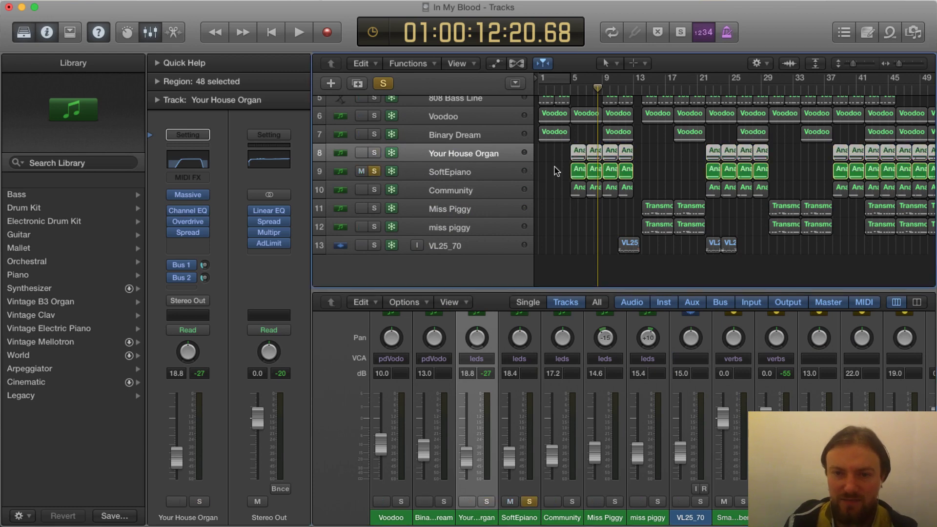
double_click(577, 152)
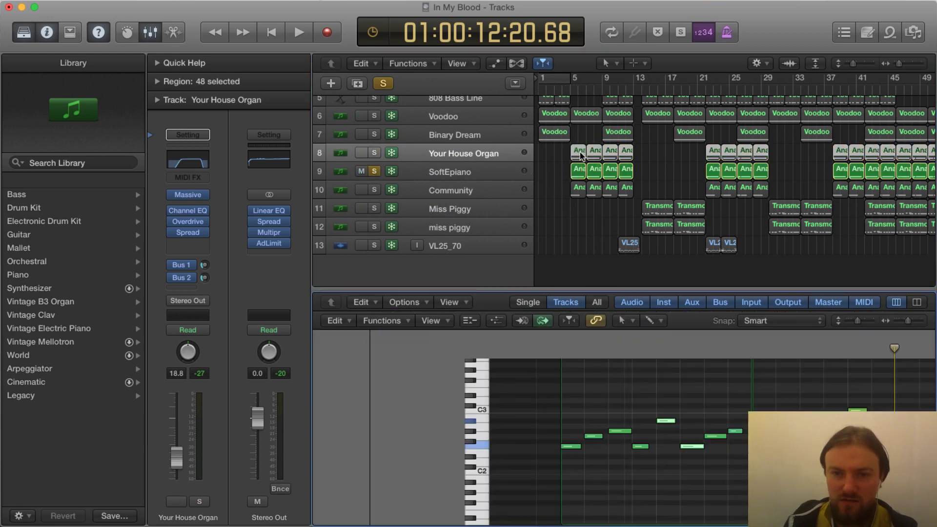
left_click(559, 140)
left_click(577, 148)
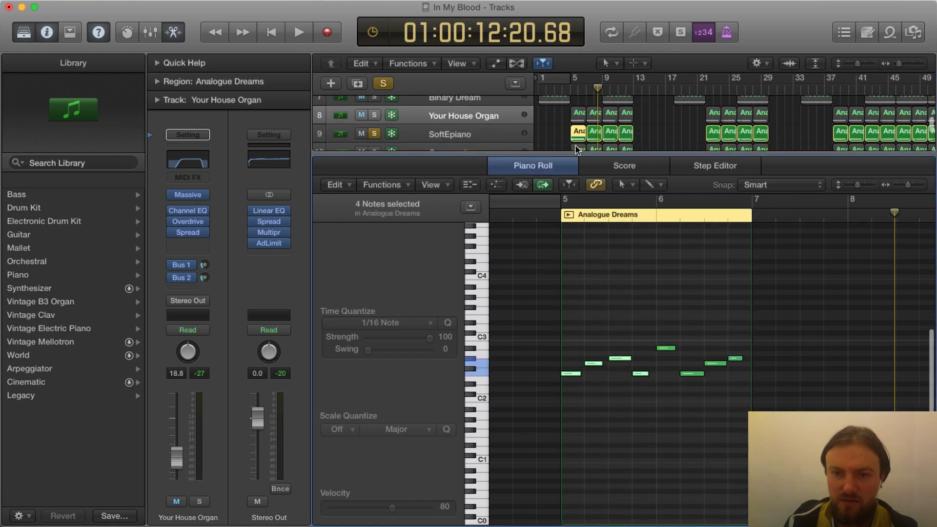
Play the soloed SoftEpiano track from bar 5, select its track, stop playback, and return to the mixer.
key("space")
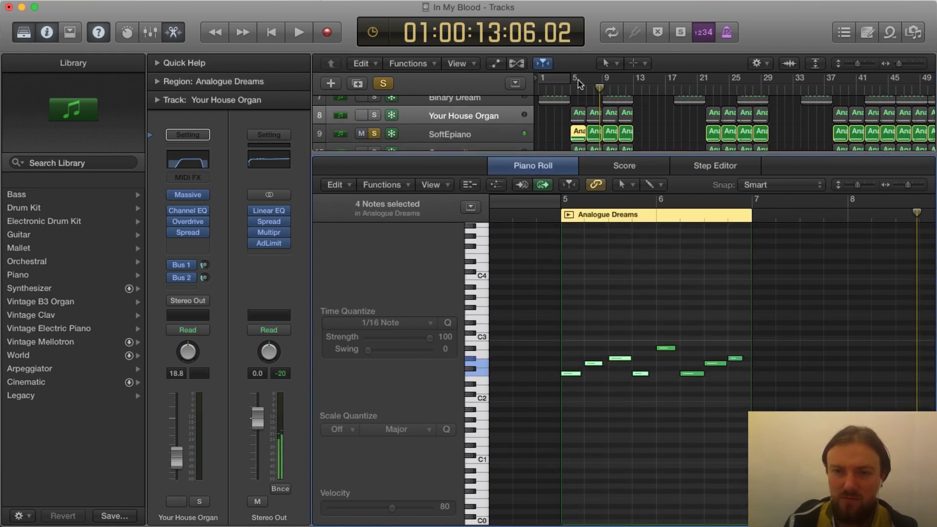
left_click(569, 88)
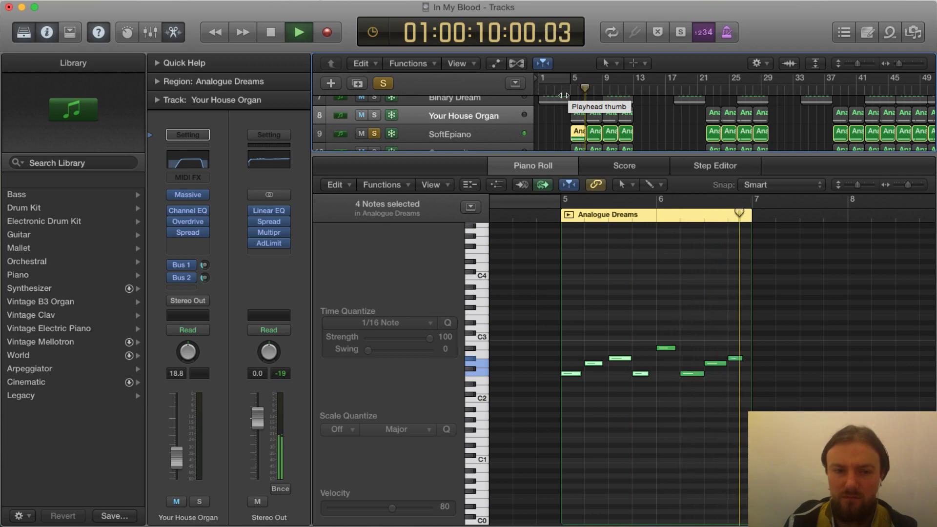
left_click(466, 136)
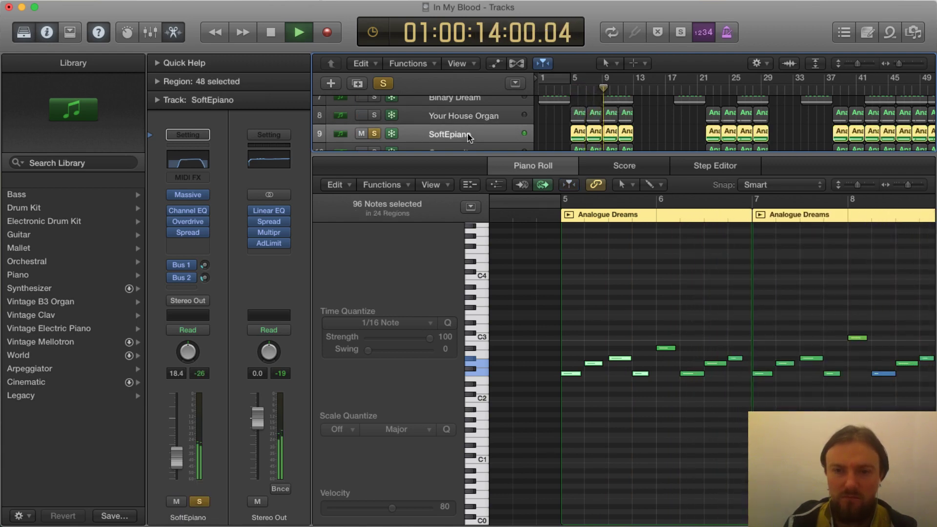
key("space")
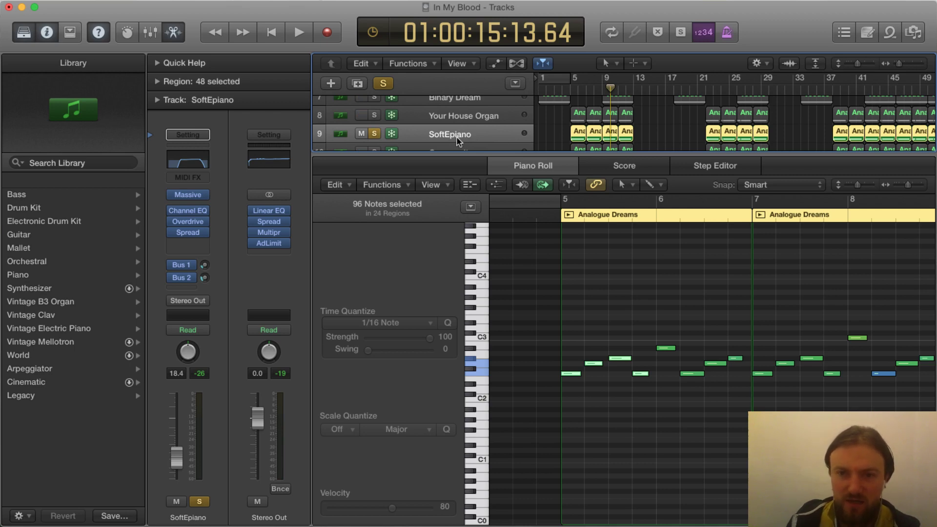
key("x")
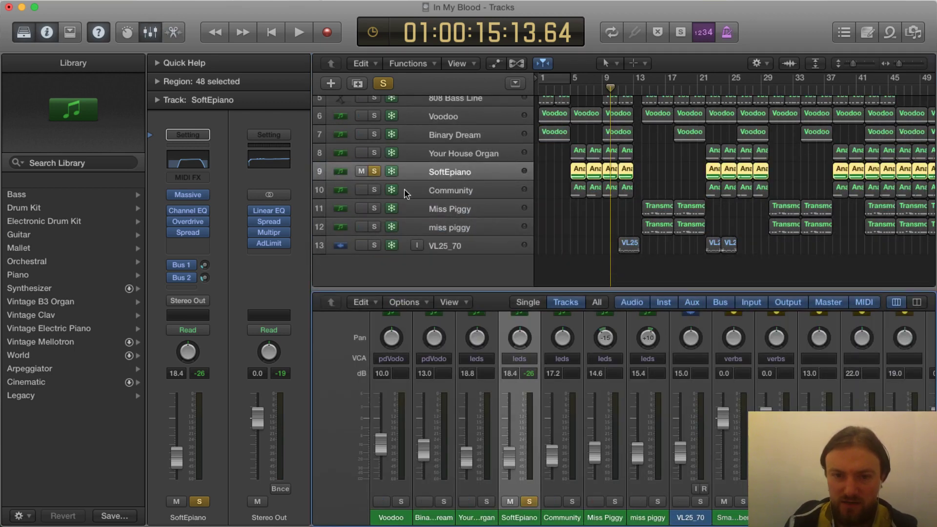
Solo Community instead of SoftEpiano, play it from bar 5, stop playback, and select the Community track.
left_click(374, 190)
left_click(374, 171)
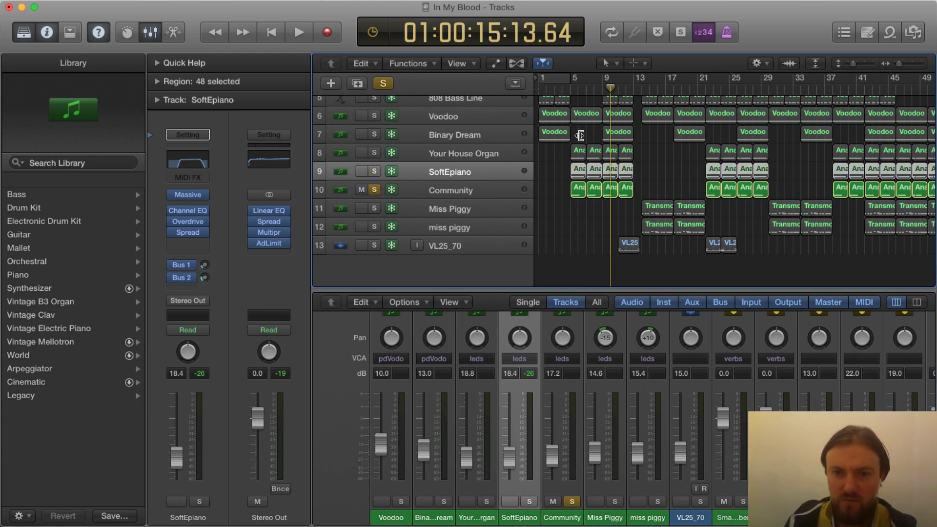
key("space")
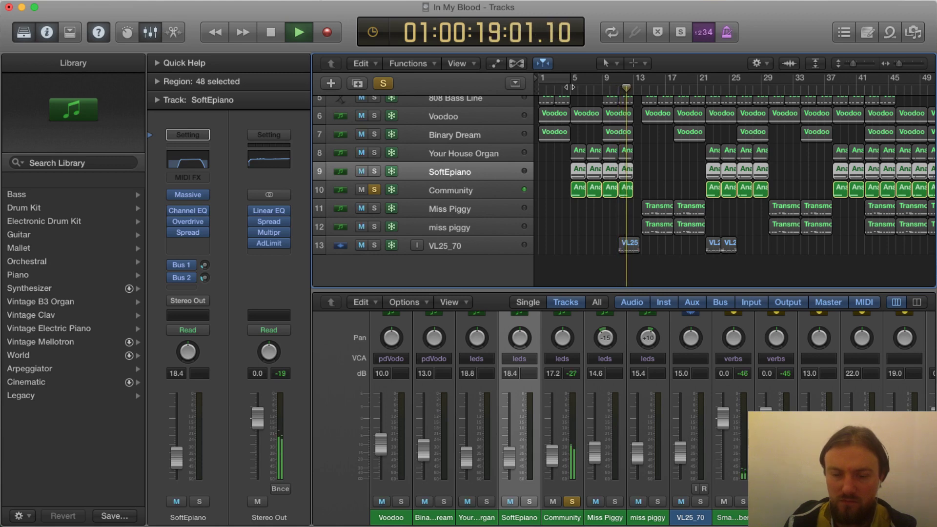
key("space")
left_click(570, 87)
key("space")
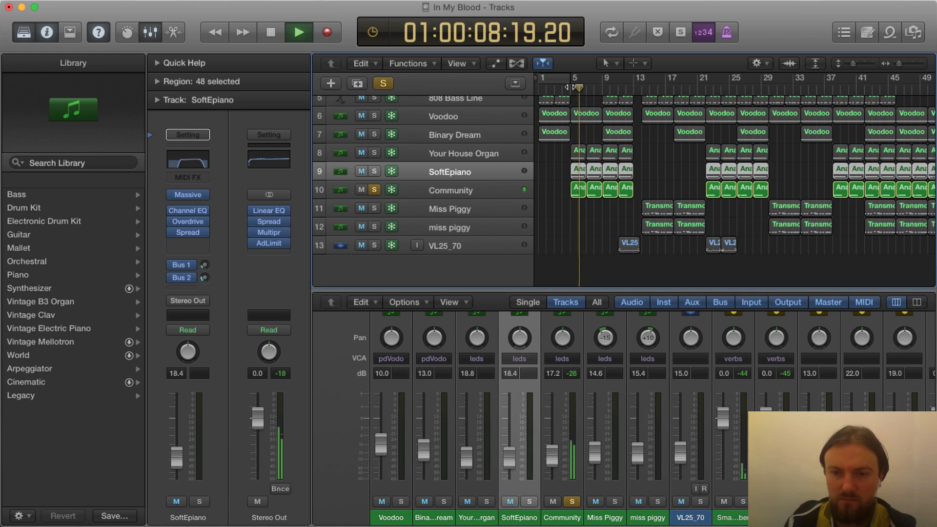
key("space")
left_click(475, 194)
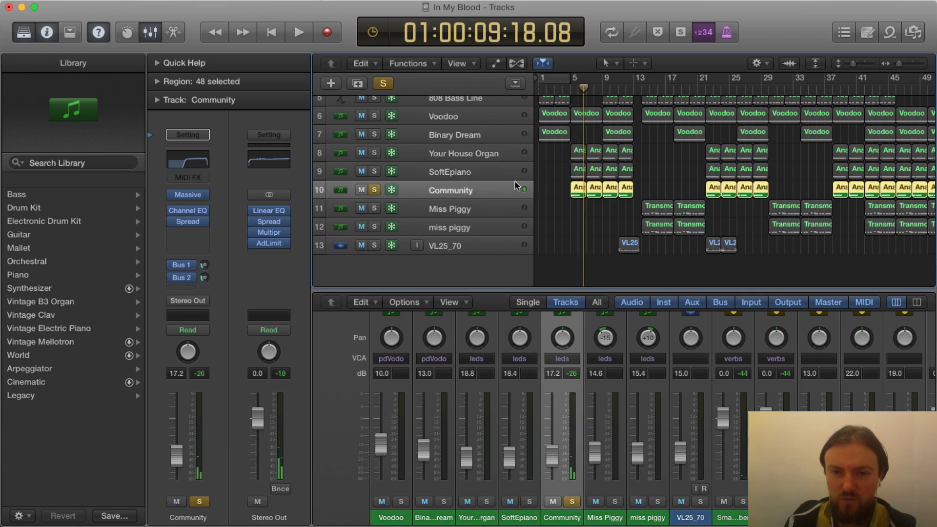
View the notes of the Community regions in the Piano Roll.
key("p")
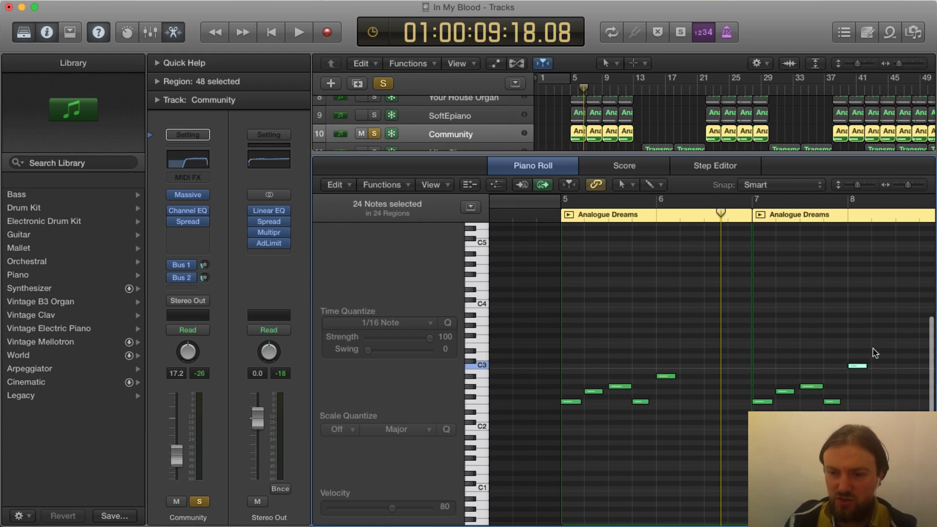
scroll(886, 280, "right", 5)
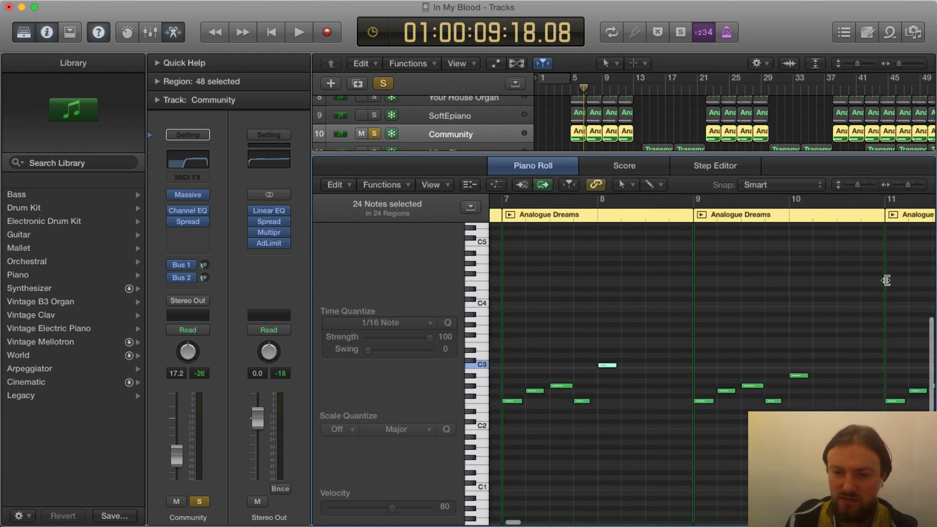
scroll(851, 286, "left", 3)
scroll(575, 138, "up", 2)
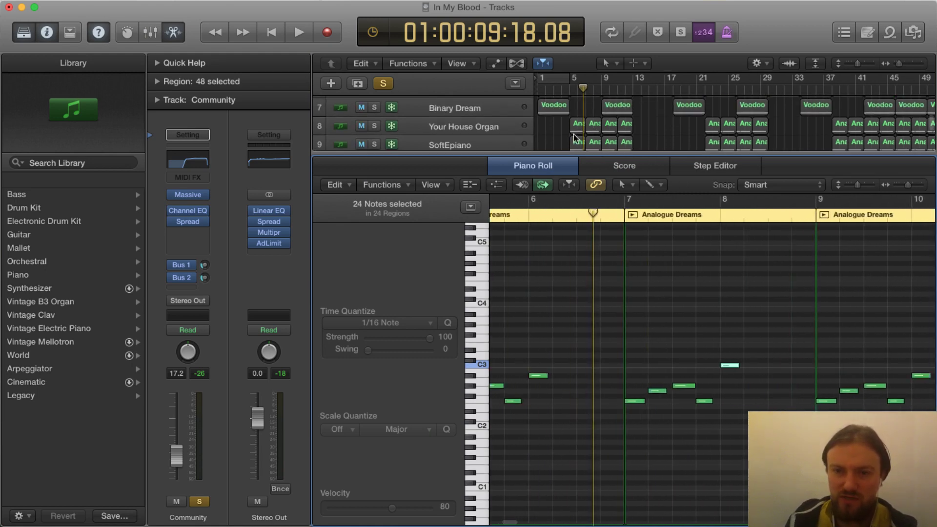
scroll(575, 138, "down", 2)
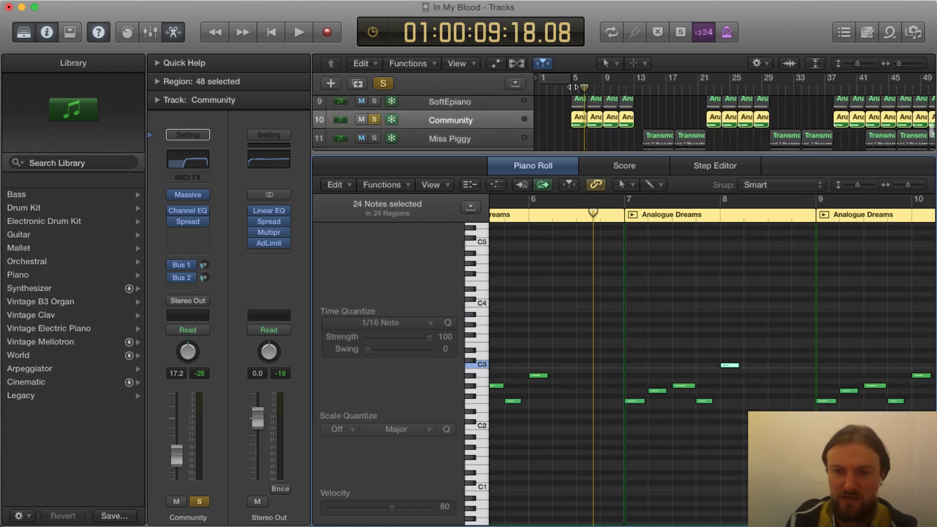
Solo Your House Organ and SoftEpiano along with Community, play the three tracks together from bar 5, and hide the lower editor area.
scroll(351, 129, "up", 2)
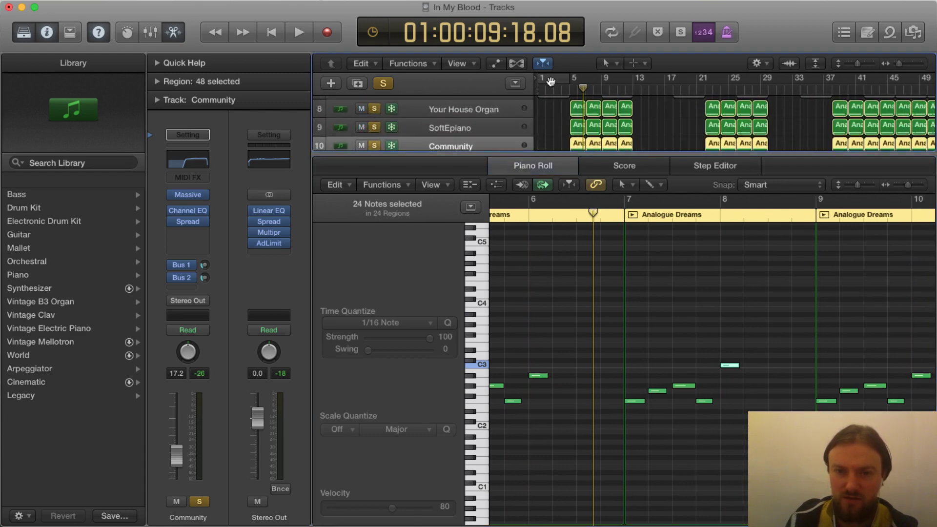
left_click(570, 91)
key("space")
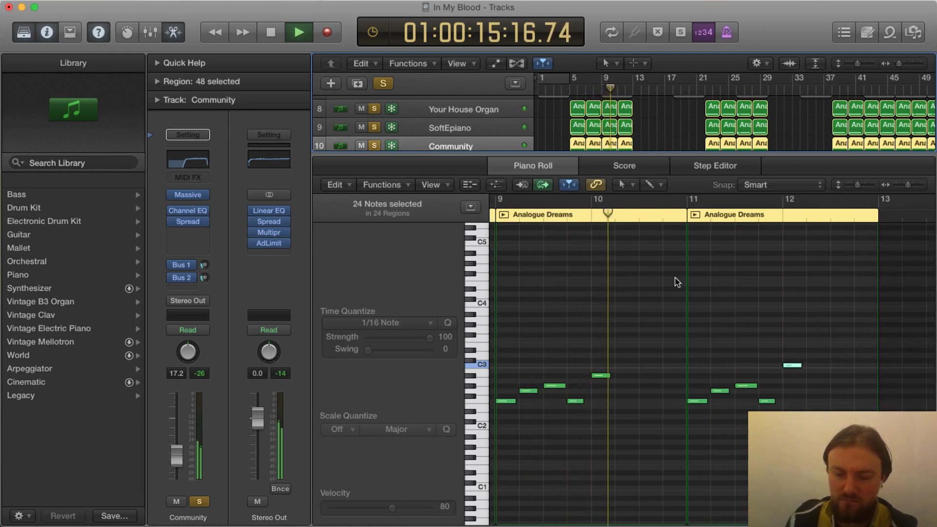
key("space")
key("x")
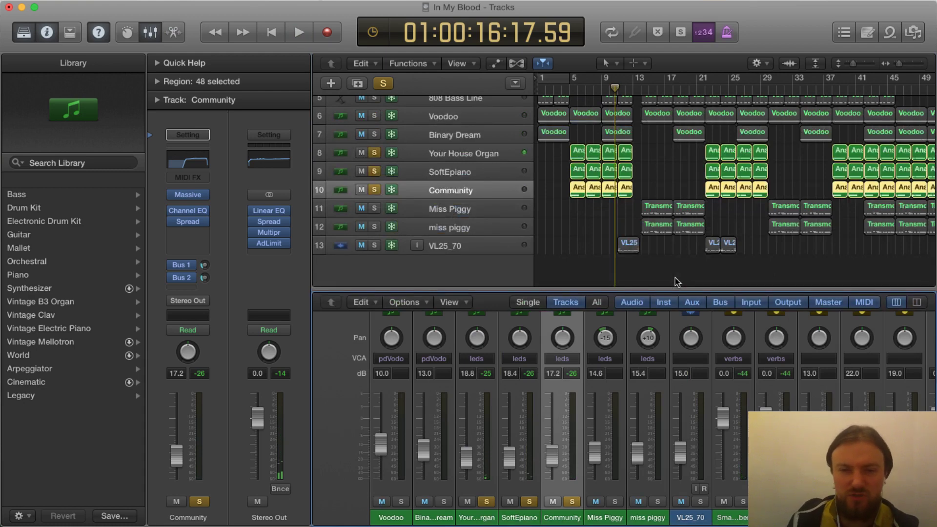
key("x")
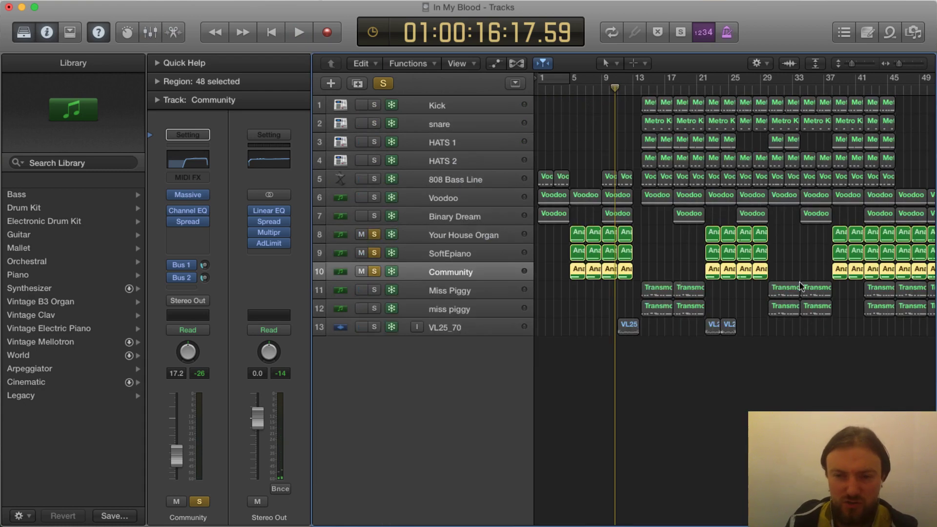
Turn off solo on the Community, SoftEpiano and Your House Organ tracks.
left_click(376, 273)
left_click(376, 255)
left_click(376, 236)
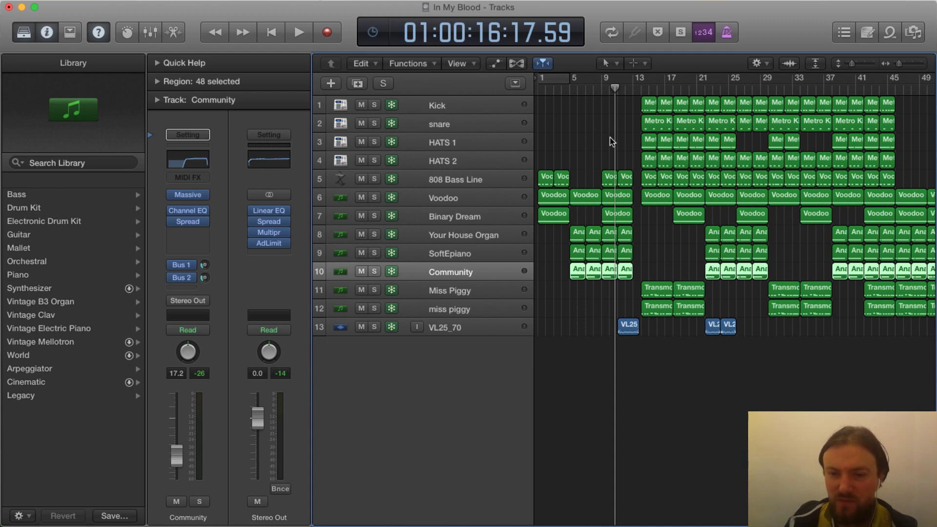
Select and solo the VL25_70 audio track, play into its first region at bar 11, and stop playback.
left_click(447, 331)
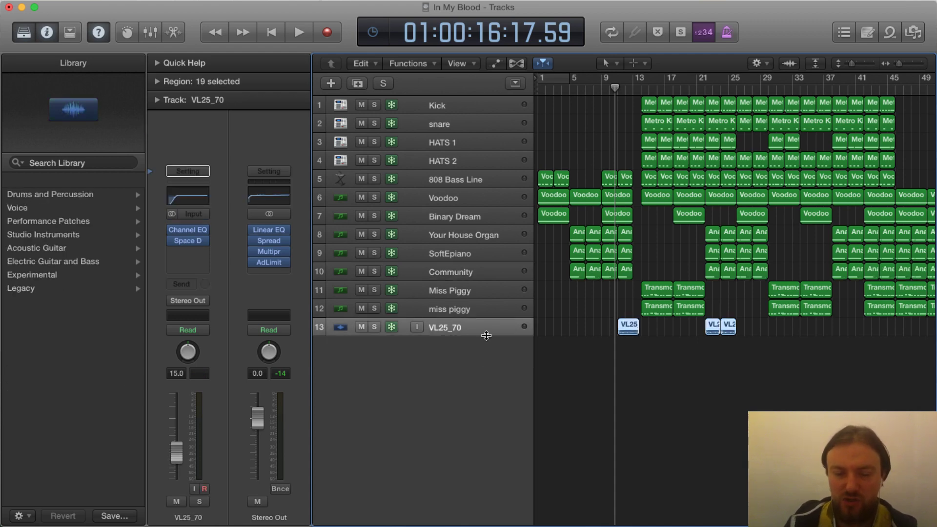
left_click(375, 327)
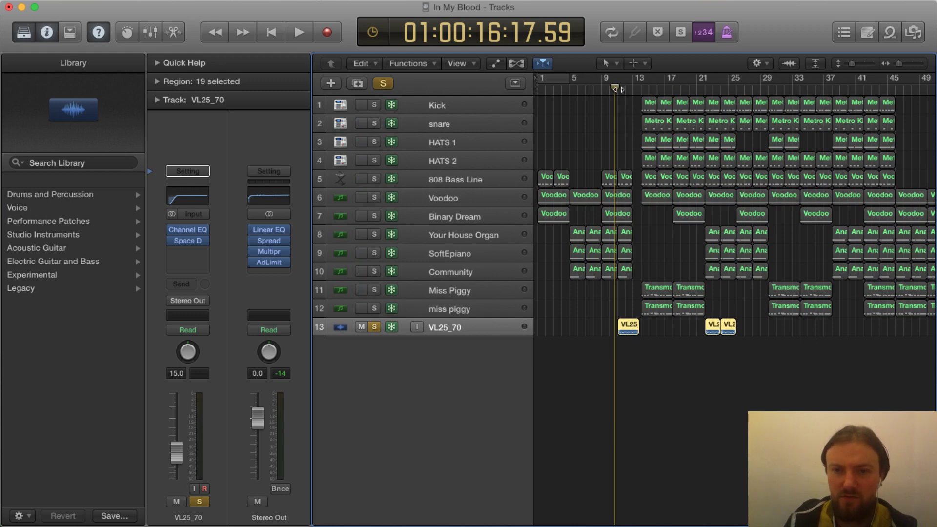
key("space")
key("space")
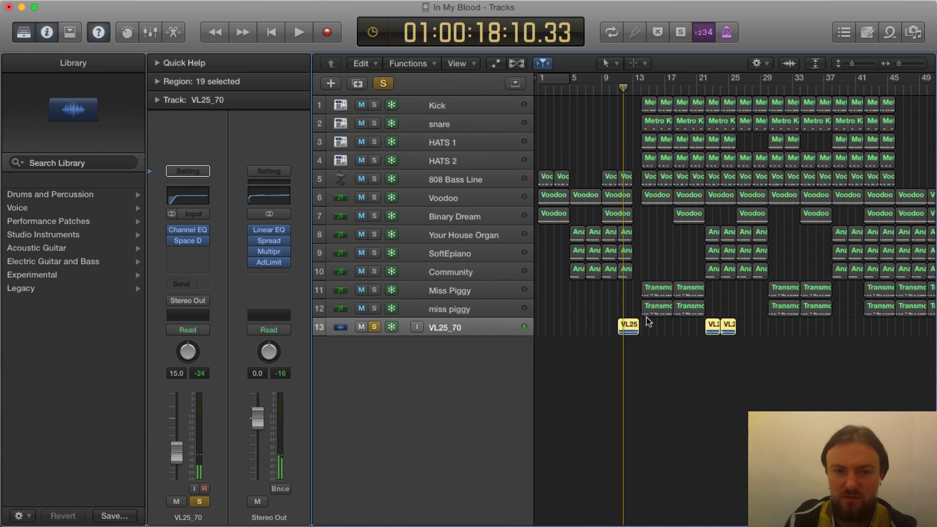
mouse_move(187, 241)
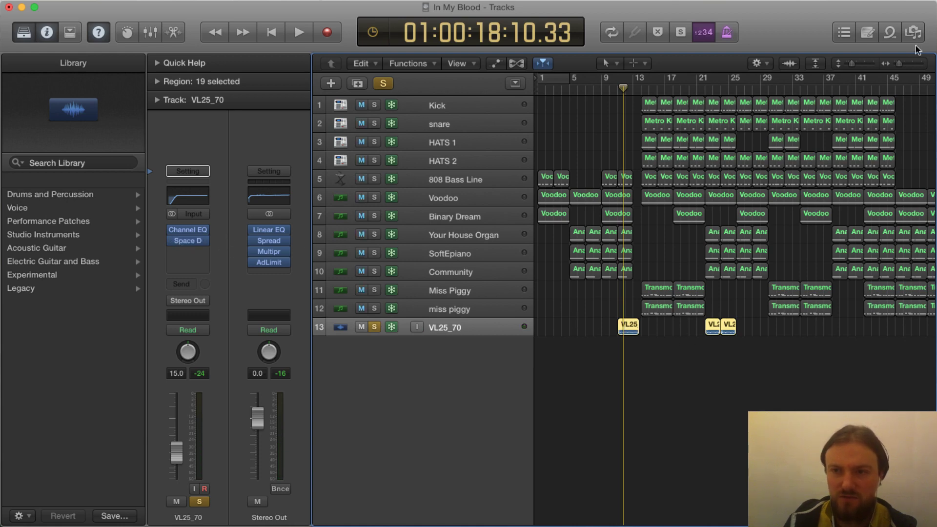
Try to edit the VL25_70 region at bar 11, dismiss the frozen-track alert, and duplicate the VL25_70 track with its settings.
left_click_drag(901, 62, 858, 67)
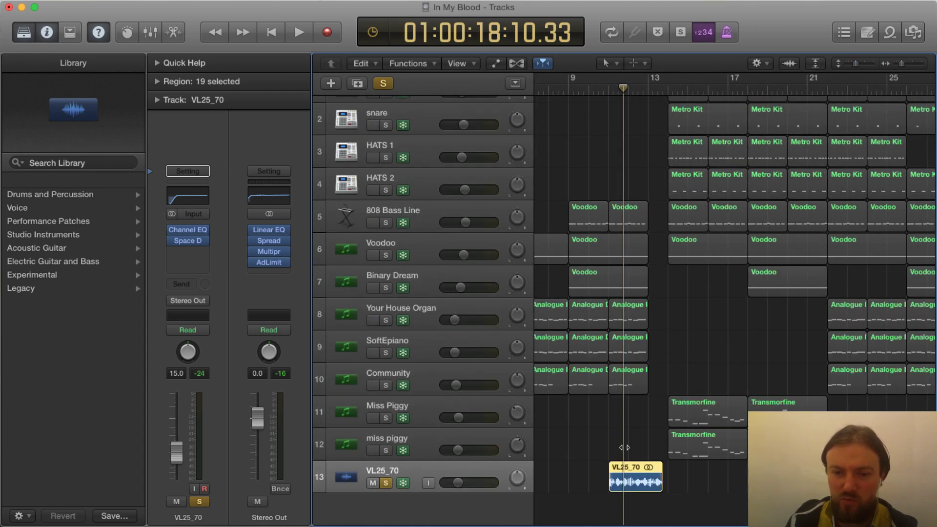
left_click(628, 470)
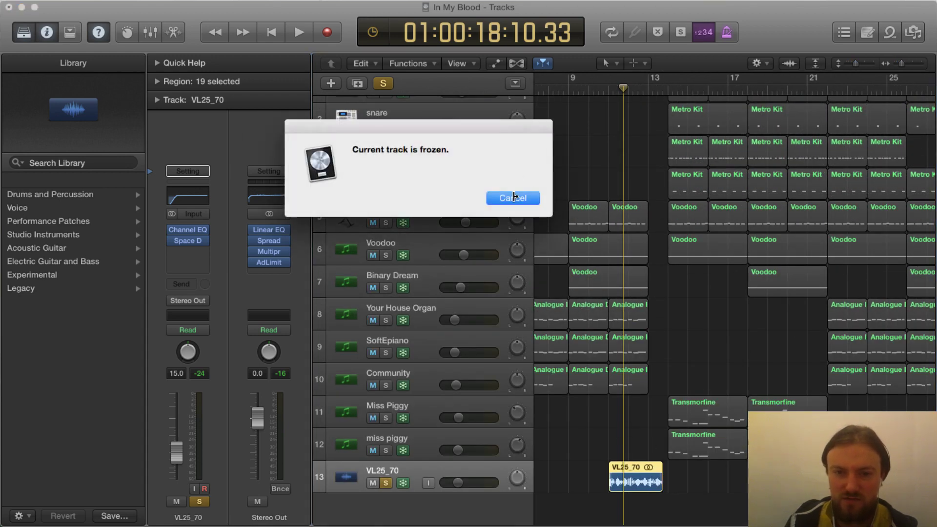
left_click(515, 196)
left_click(356, 83)
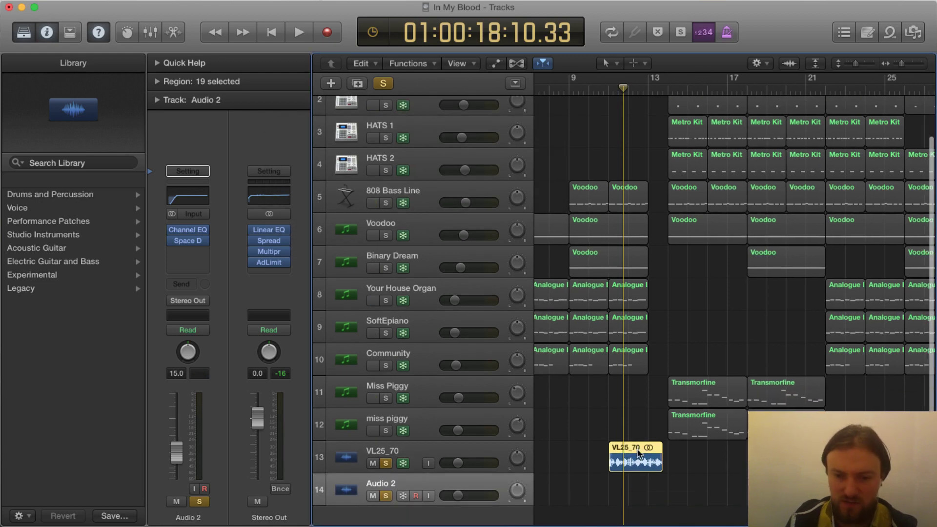
Copy the VL25_70 region at bar 11 onto the Audio 2 track and play the copy in the audio file editor.
left_click_drag(638, 453, 635, 491)
double_click(635, 490)
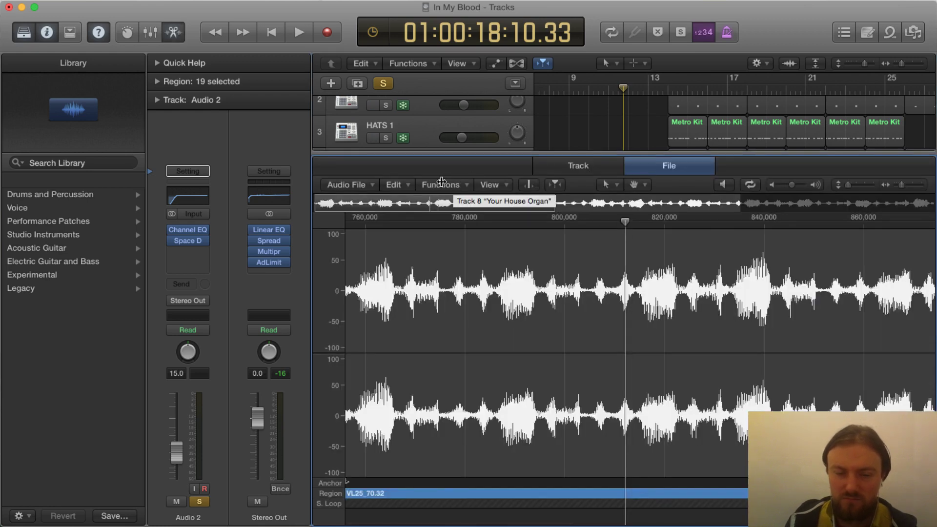
key("space")
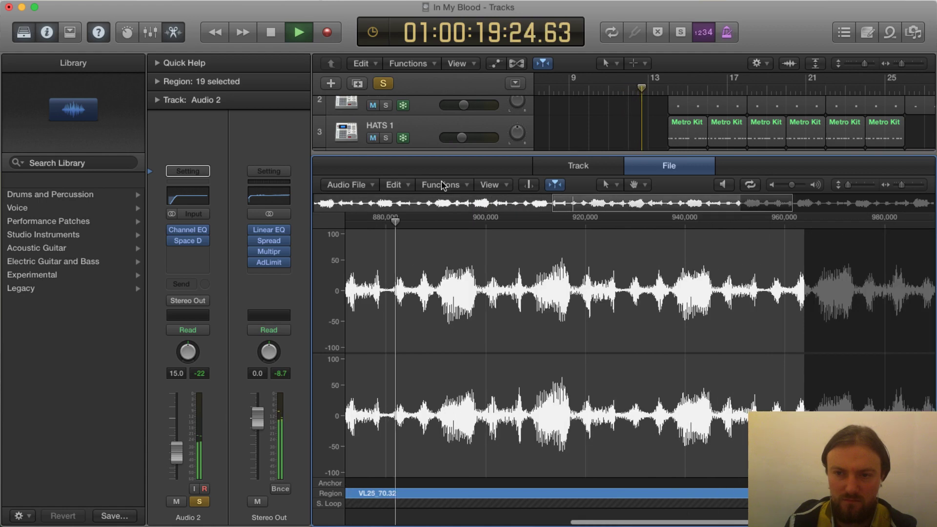
key("space")
left_click(750, 186)
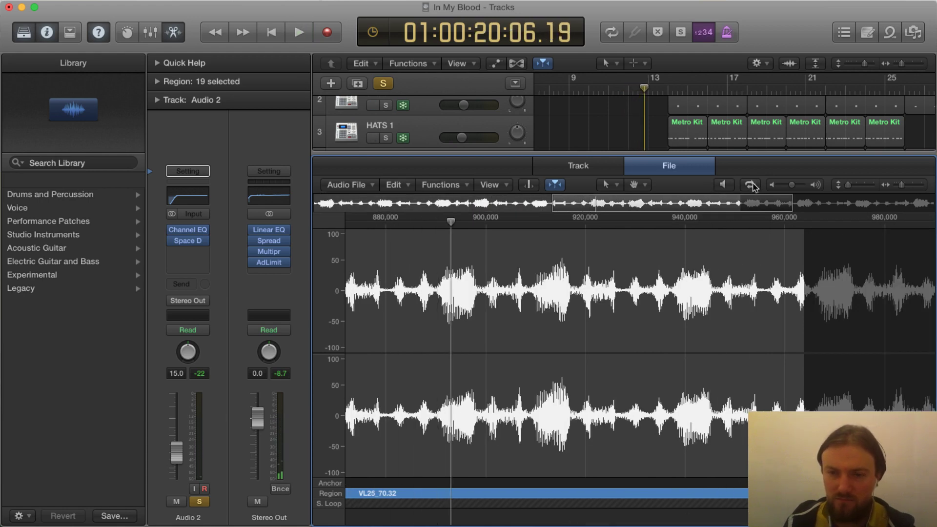
Examine the audio track editor's tools and its editing and view commands for a way to process the copied region.
left_click(579, 167)
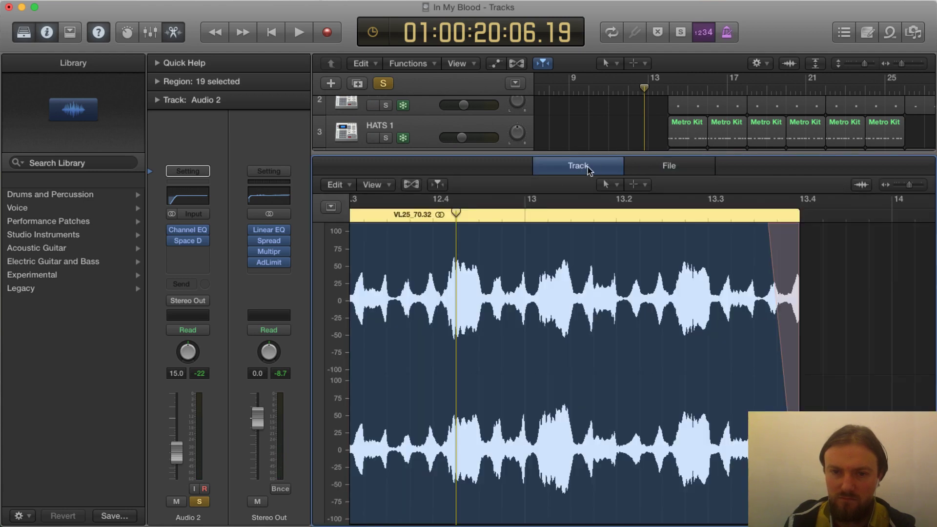
left_click(614, 186)
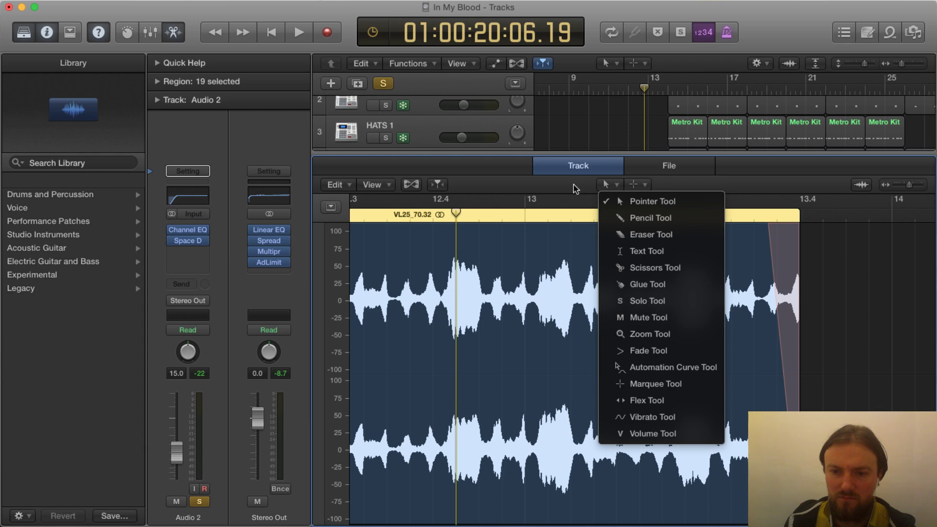
left_click(575, 188)
left_click(639, 186)
left_click(528, 188)
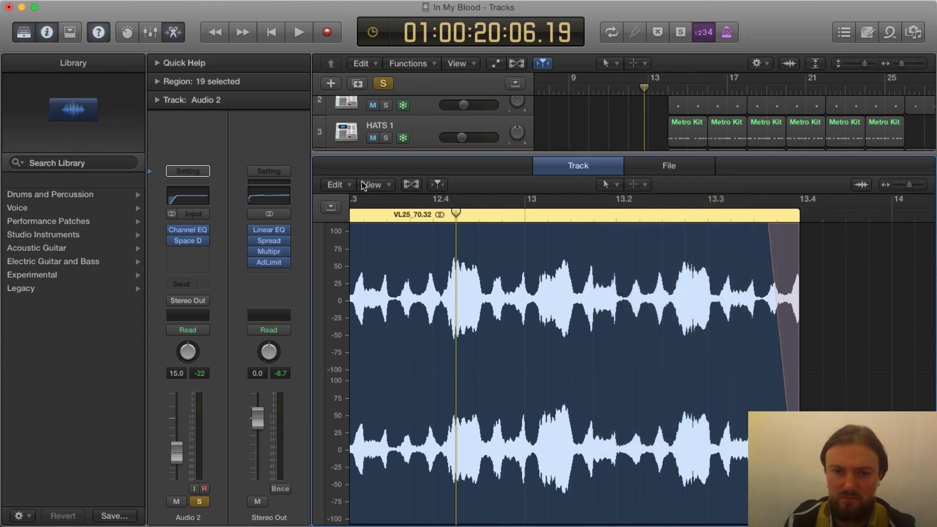
left_click(372, 185)
left_click(339, 185)
left_click(338, 185)
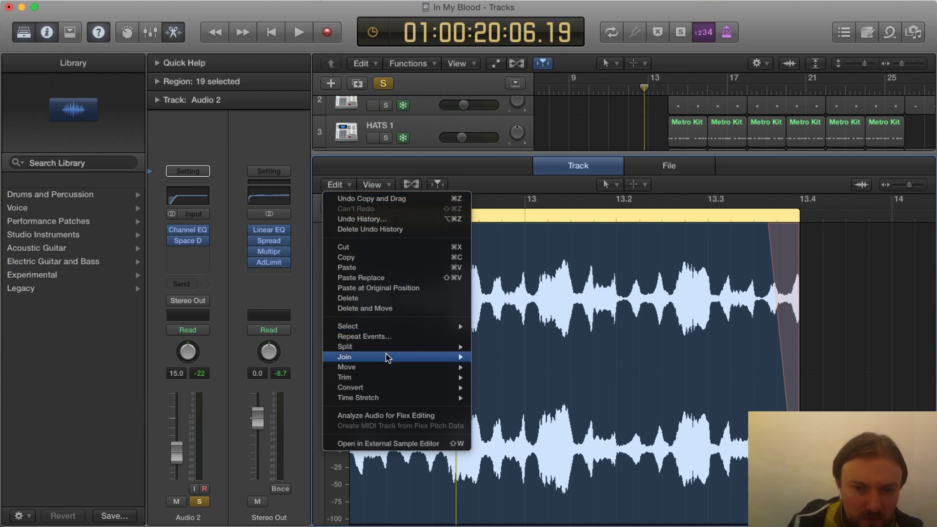
mouse_move(404, 328)
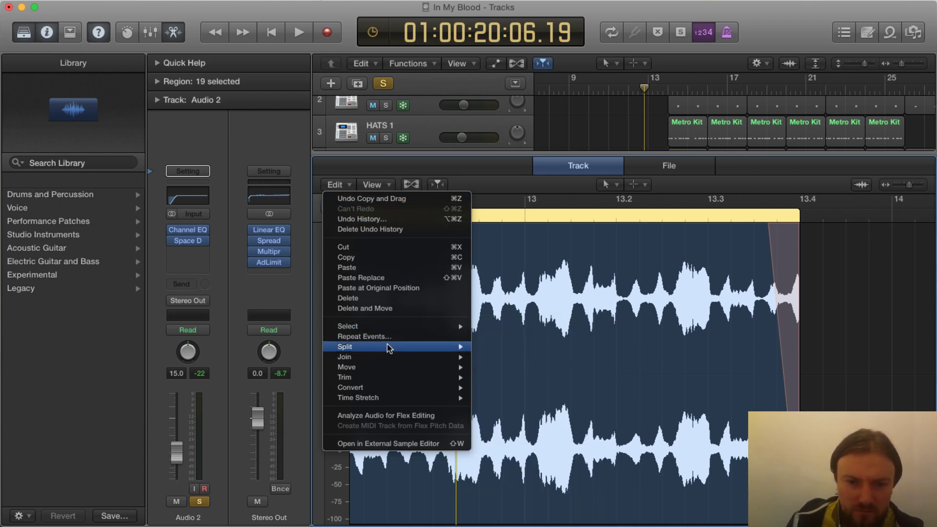
mouse_move(385, 403)
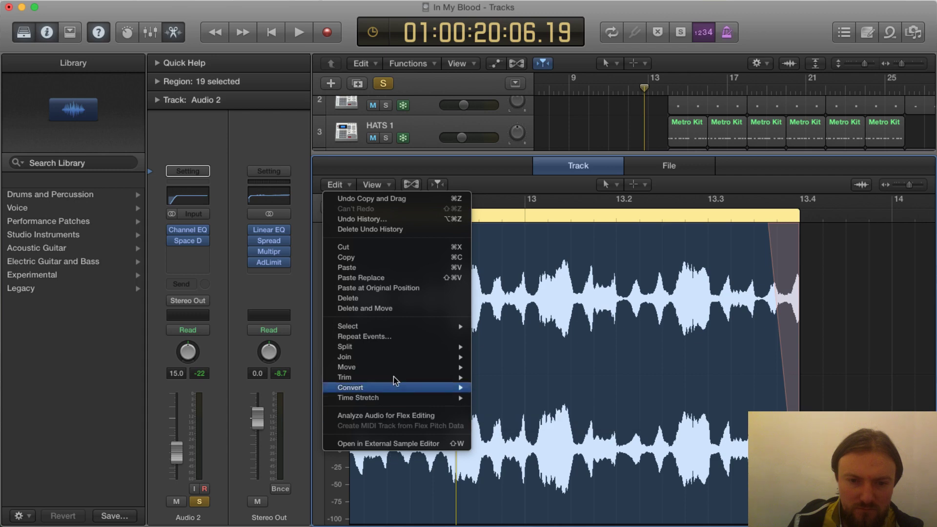
key("Escape")
left_click(341, 187)
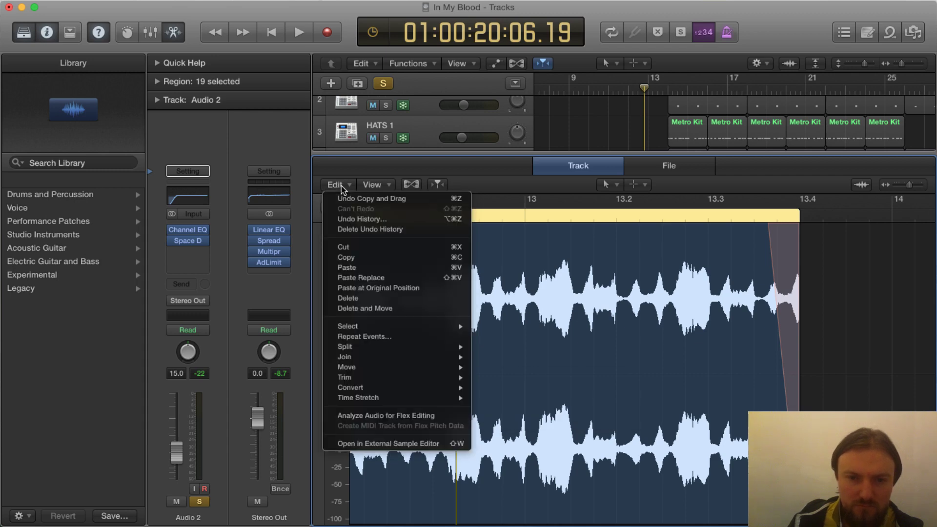
left_click(376, 186)
left_click(373, 184)
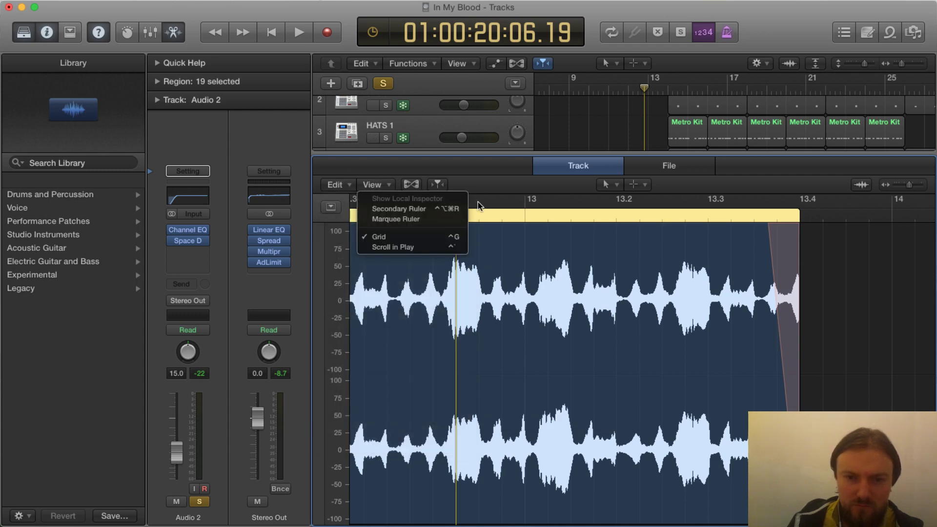
Reverse the copied VL25_70 region on Audio 2 in the audio file editor.
left_click(656, 164)
left_click(657, 164)
left_click(497, 185)
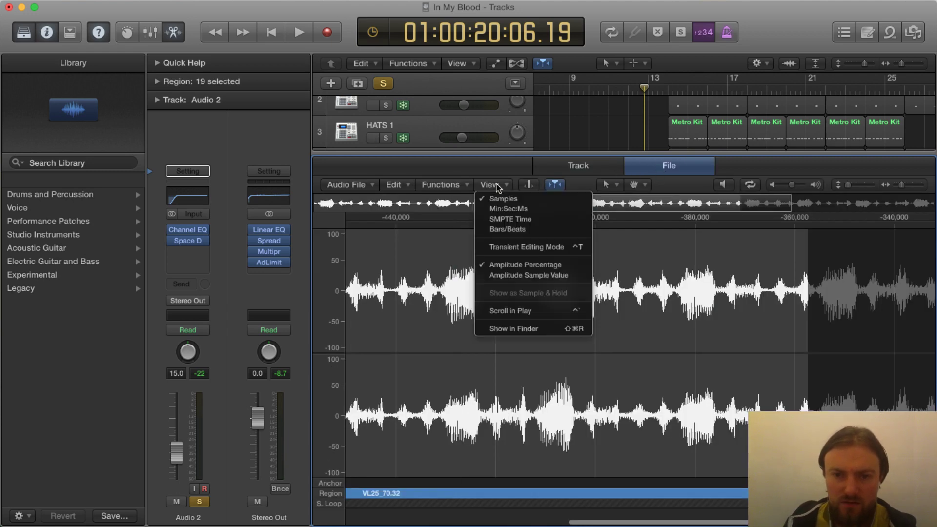
left_click(458, 185)
left_click(458, 185)
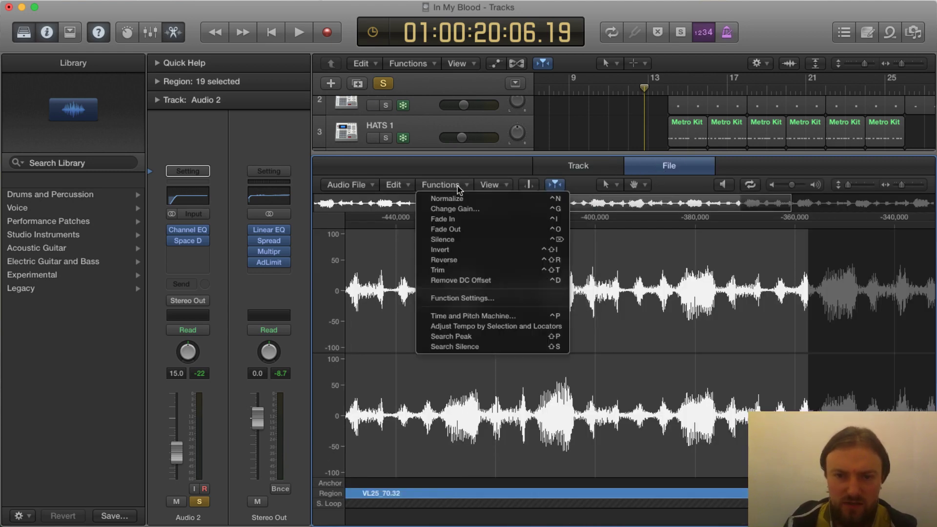
left_click(466, 260)
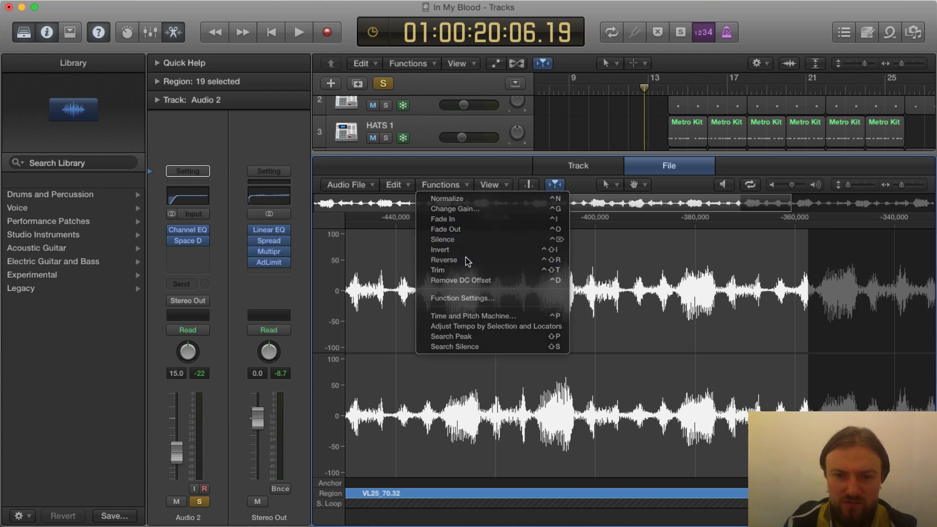
Play back and preview the reversed region in the audio file editor, and close the lower editor area.
key("space")
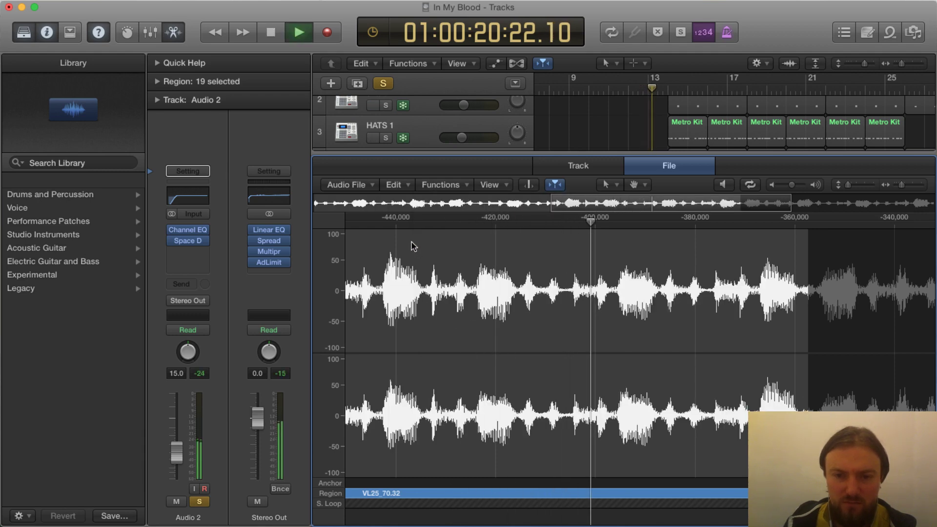
key("space")
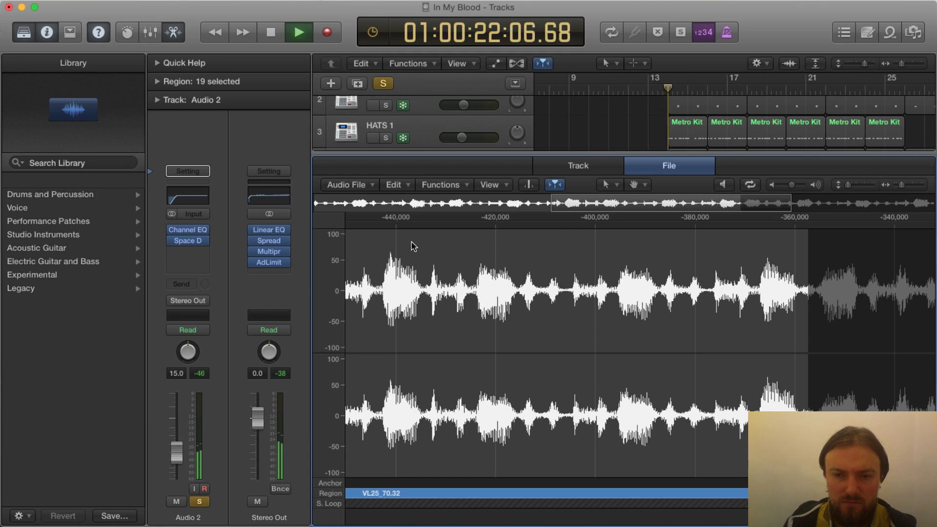
key("space")
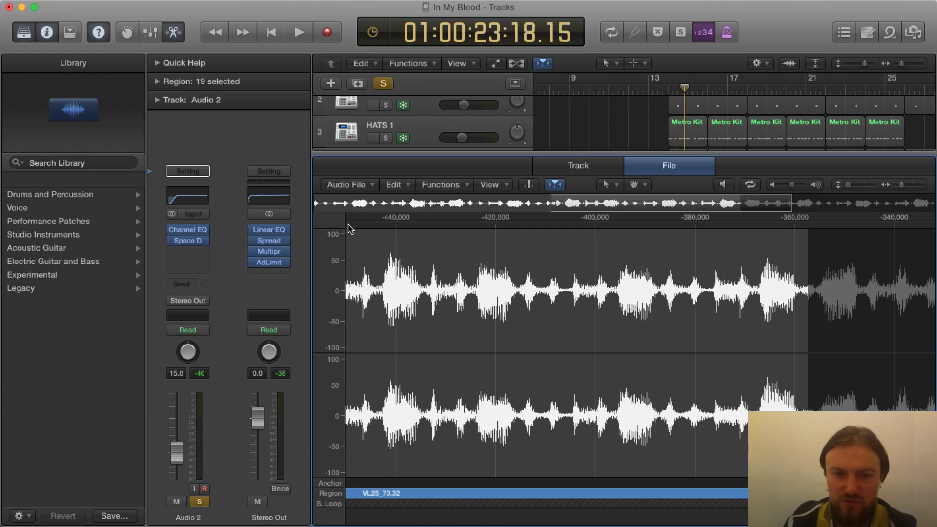
left_click(349, 225)
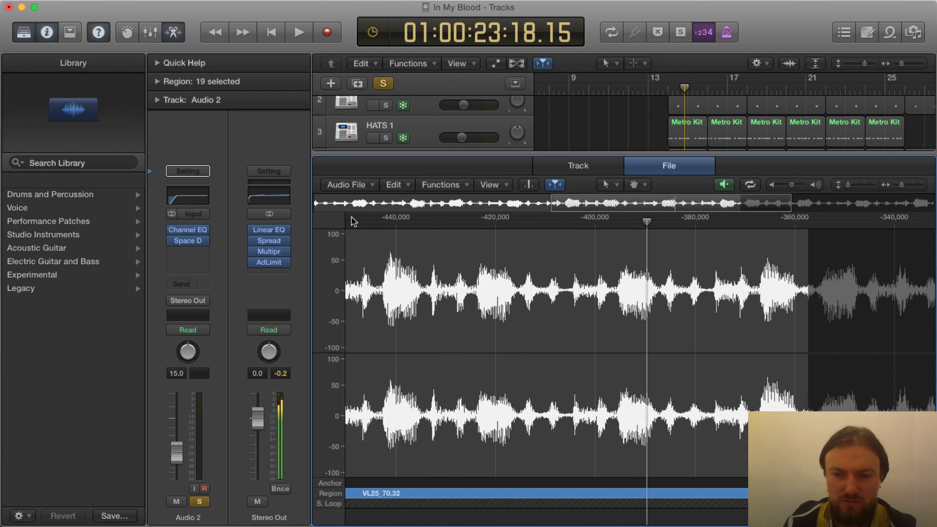
key("space")
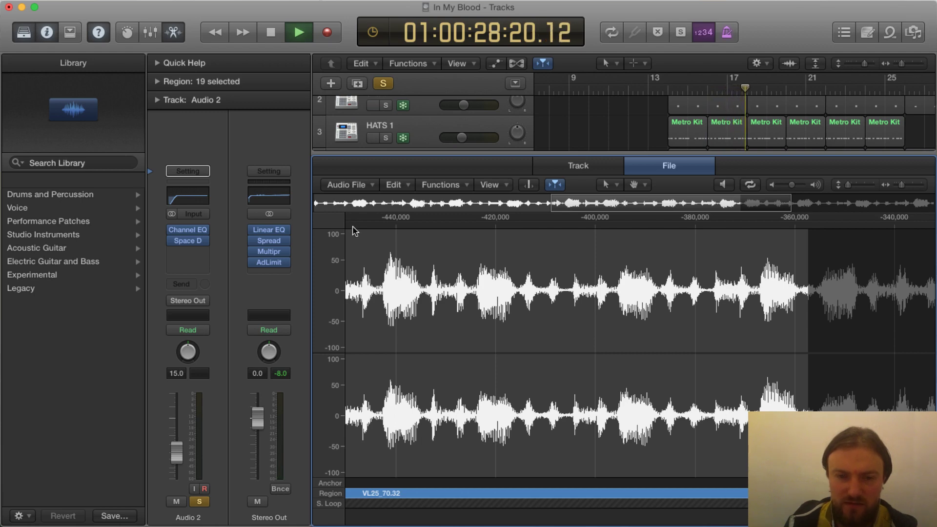
scroll(358, 227, "left", 1)
scroll(354, 230, "left", 1)
key("space")
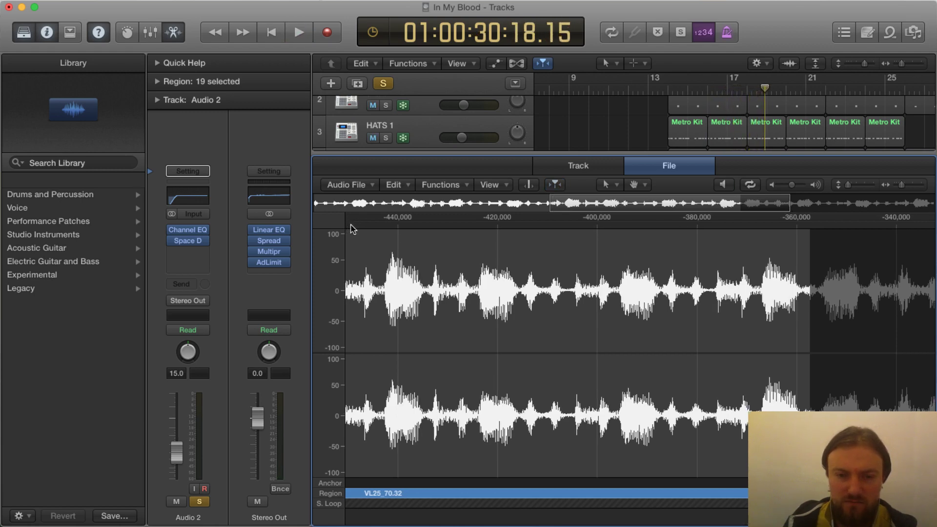
key("x")
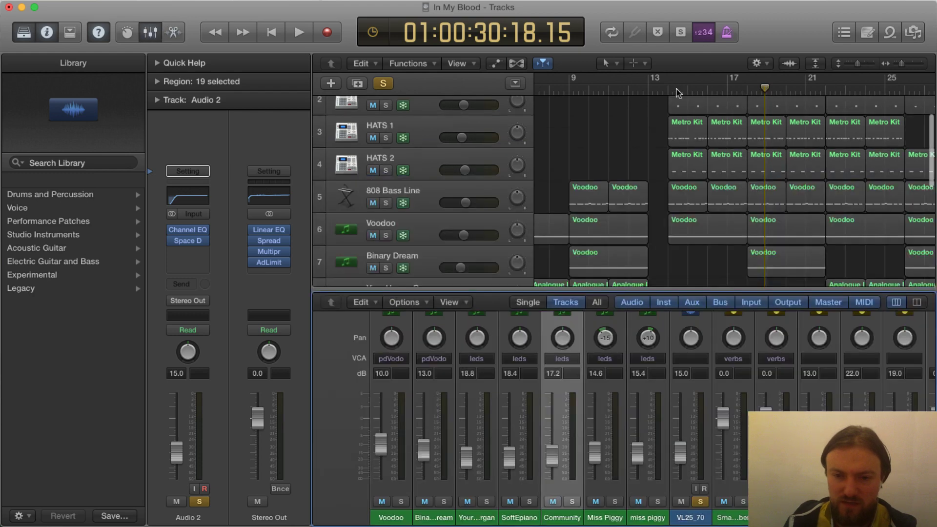
key("x")
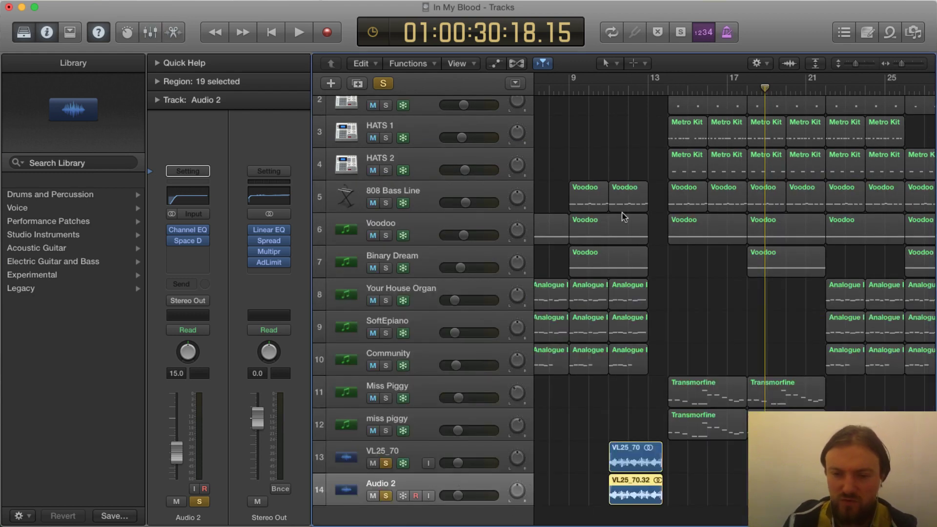
Mute VL25_70, turn off its solo, and play the reversed copy on Audio 2 from bar 11.
left_click(373, 463)
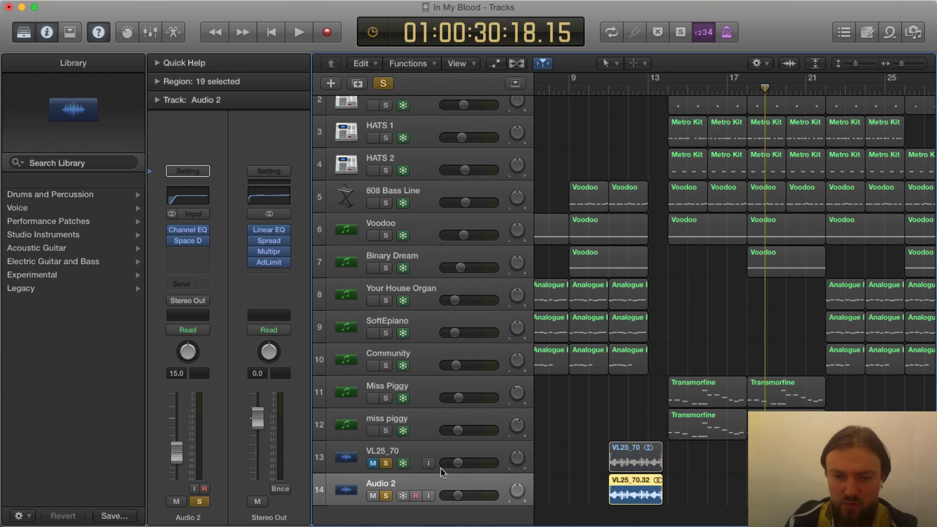
left_click(385, 463)
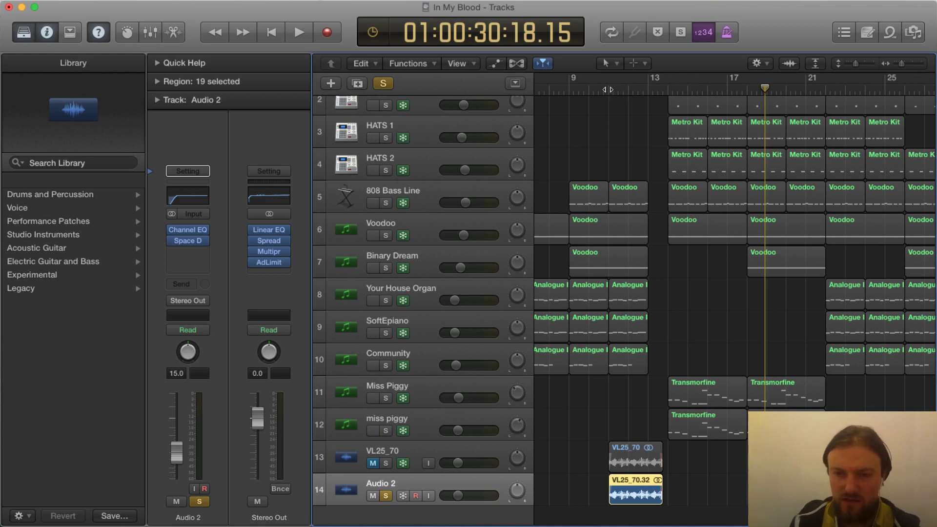
double_click(608, 90)
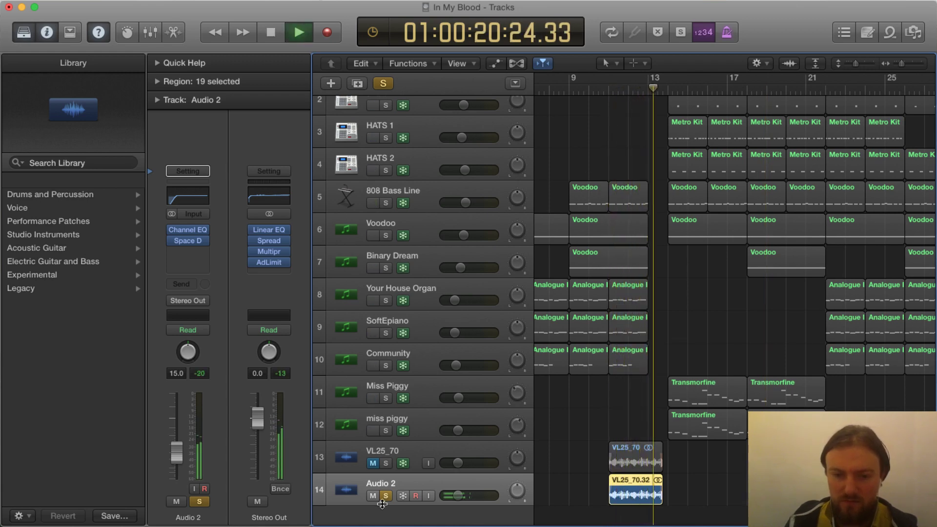
key("space")
Switch the solo from Audio 2 to VL25_70 and play the VL25_70 region from bar 11 for comparison.
left_click(386, 496)
left_click(386, 463)
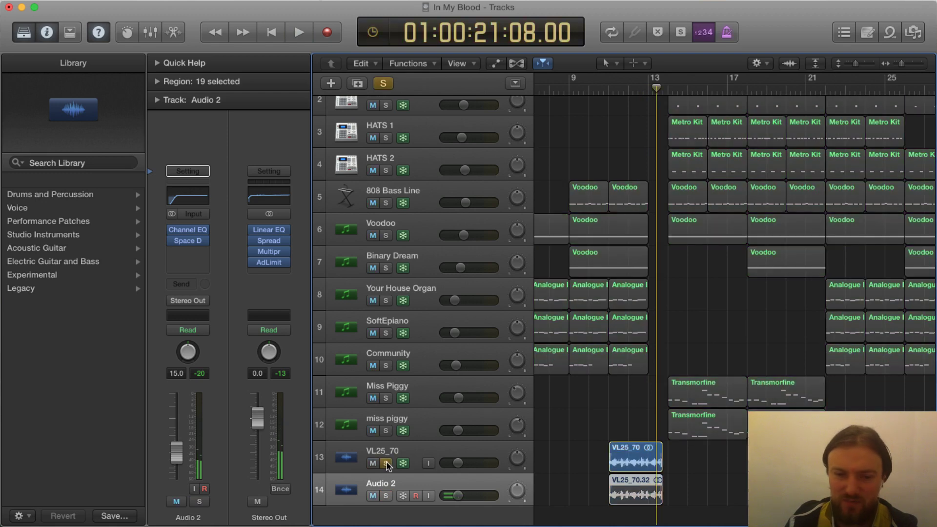
left_click(607, 88)
key("space")
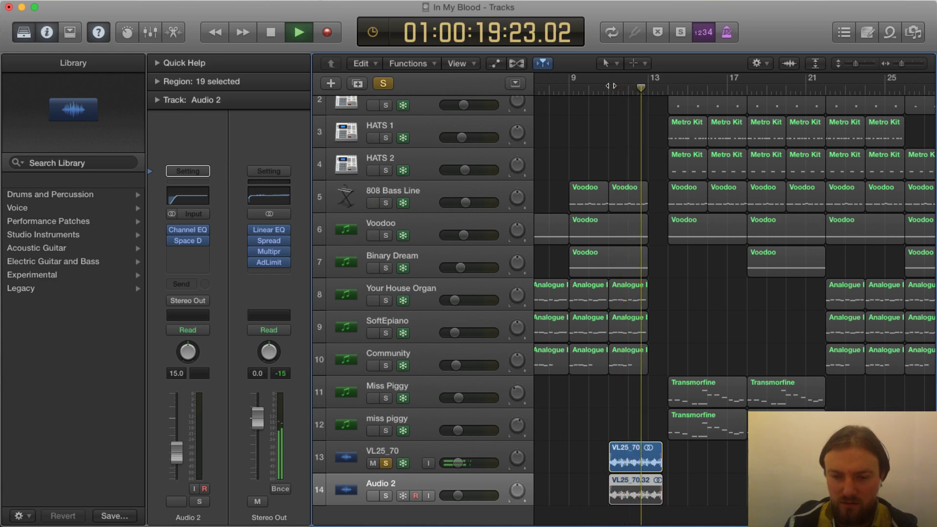
key("space")
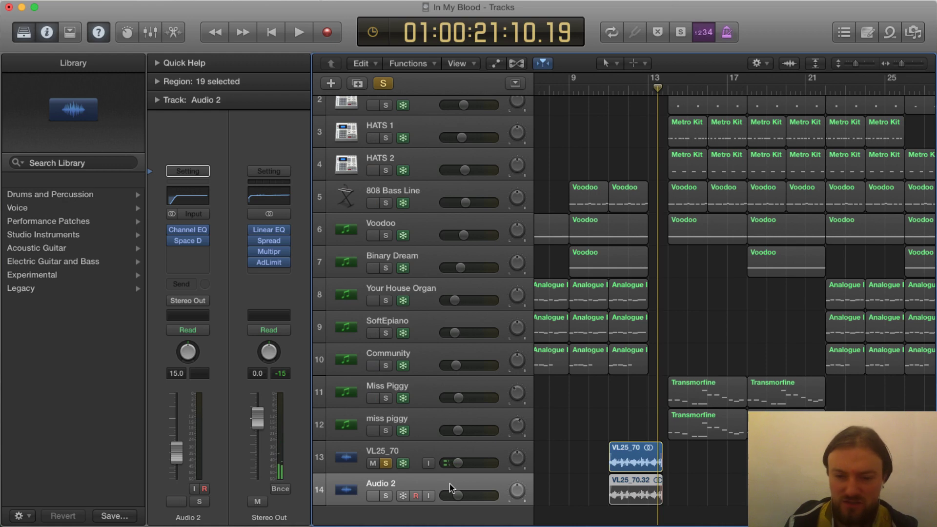
Delete the reversed region and the Audio 2 track.
key("Delete")
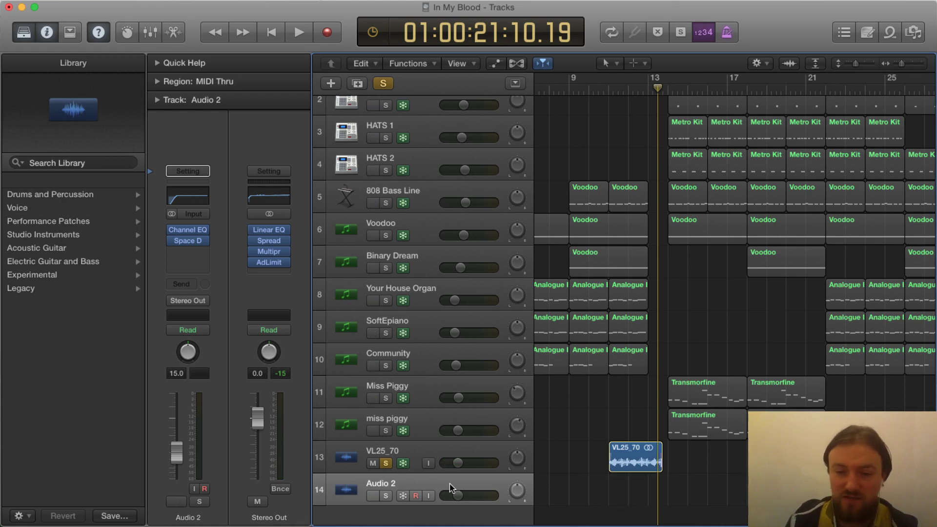
key("super+BackSpace")
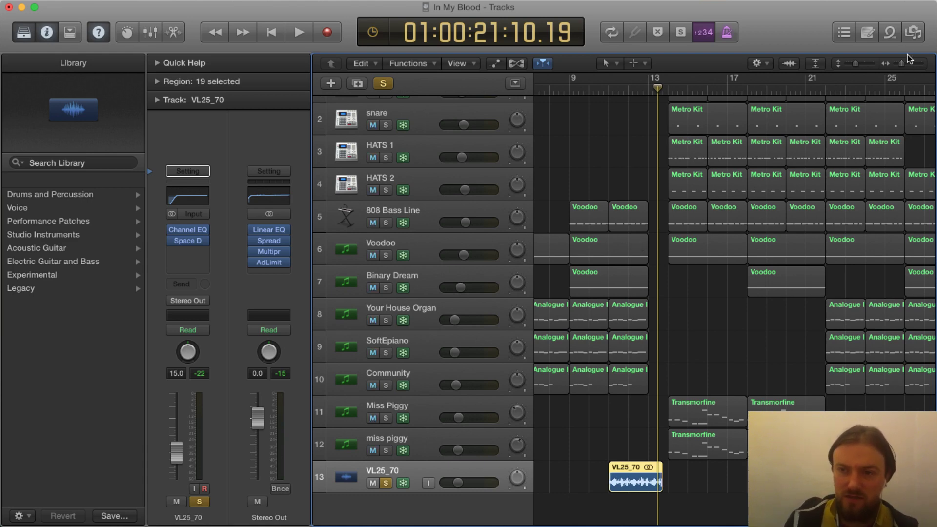
Turn off solo for all tracks and play the full arrangement from bar 9 past bar 21.
left_click_drag(904, 63, 855, 66)
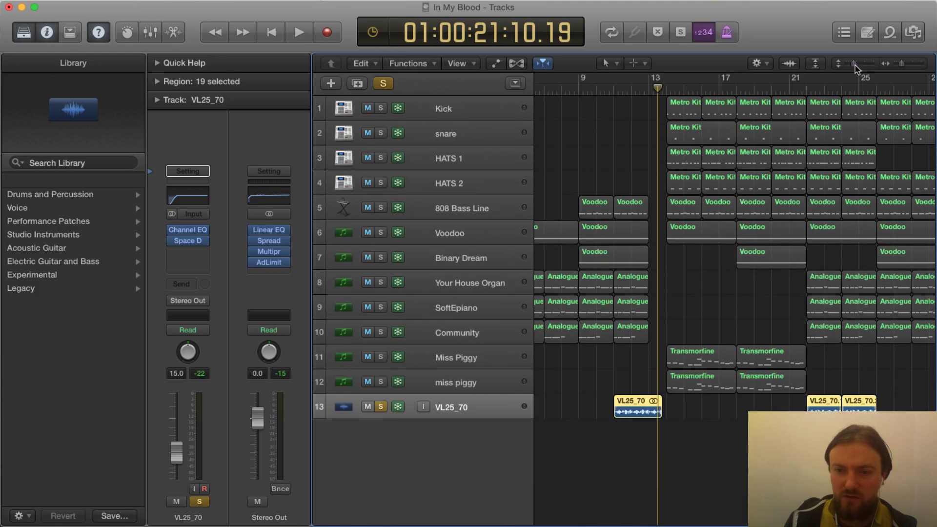
left_click(382, 84)
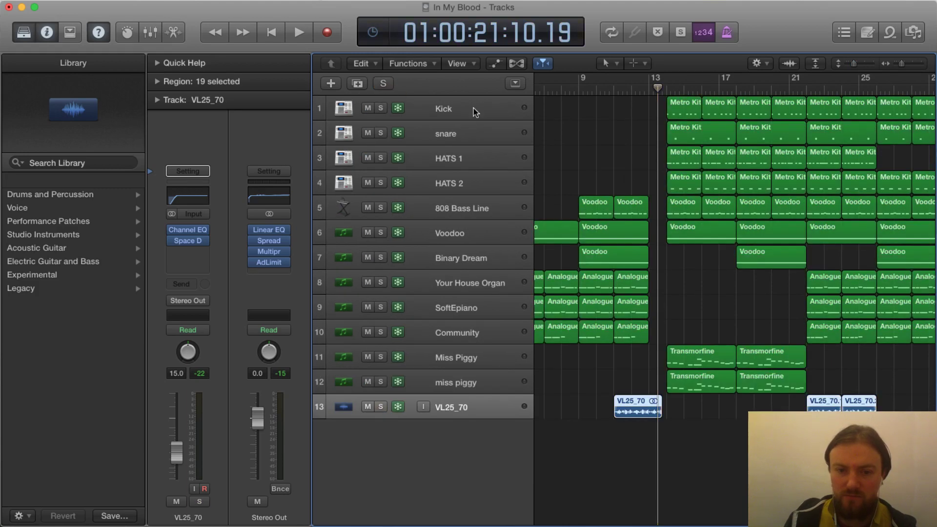
left_click(578, 88)
key("space")
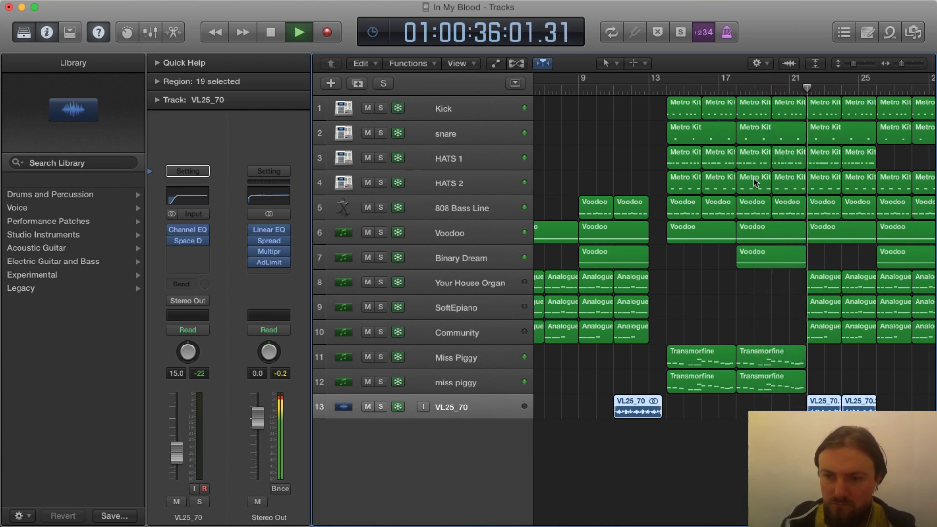
key("space")
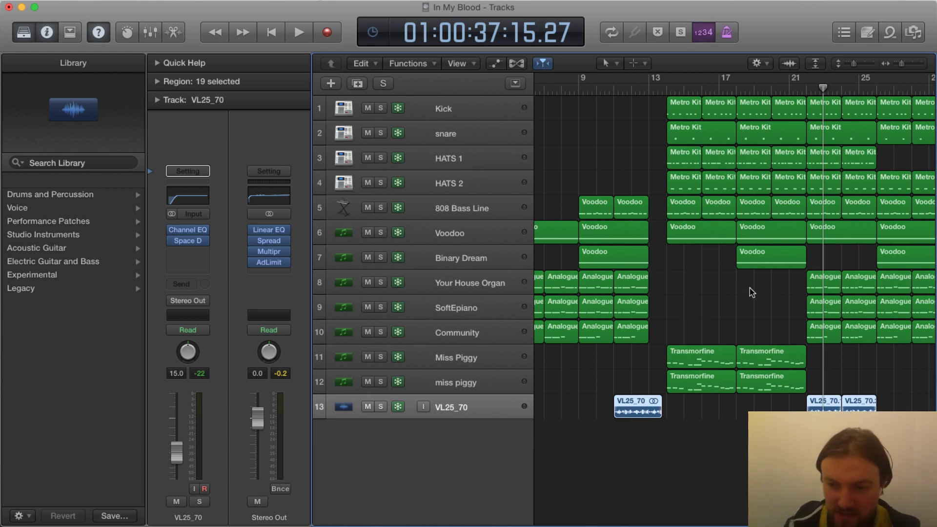
Solo the Miss Piggy and miss piggy tracks and play their Transmorfine regions from bar 14.
left_click(381, 357)
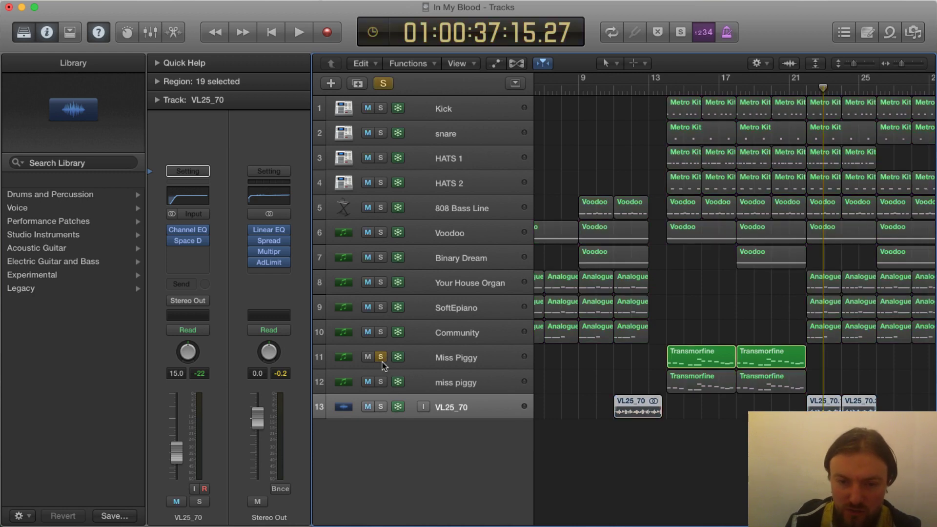
left_click(381, 382)
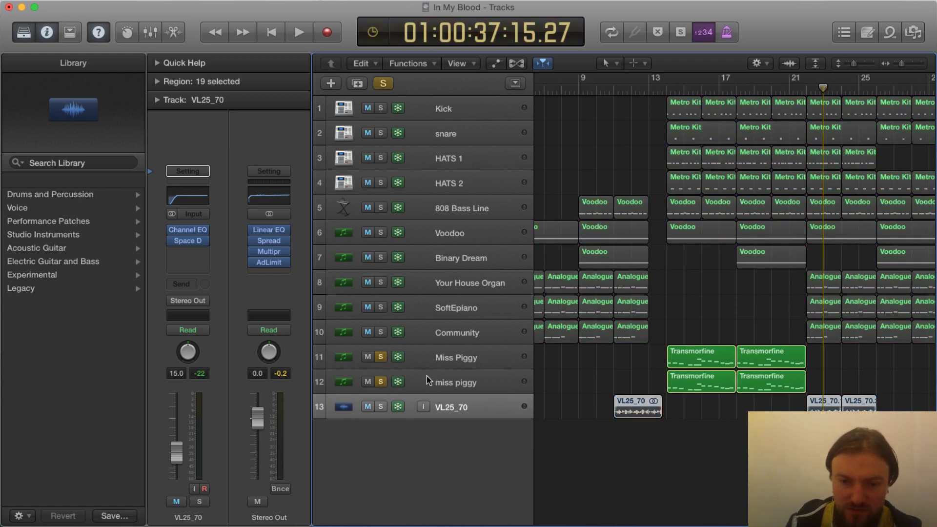
left_click(667, 88)
key("space")
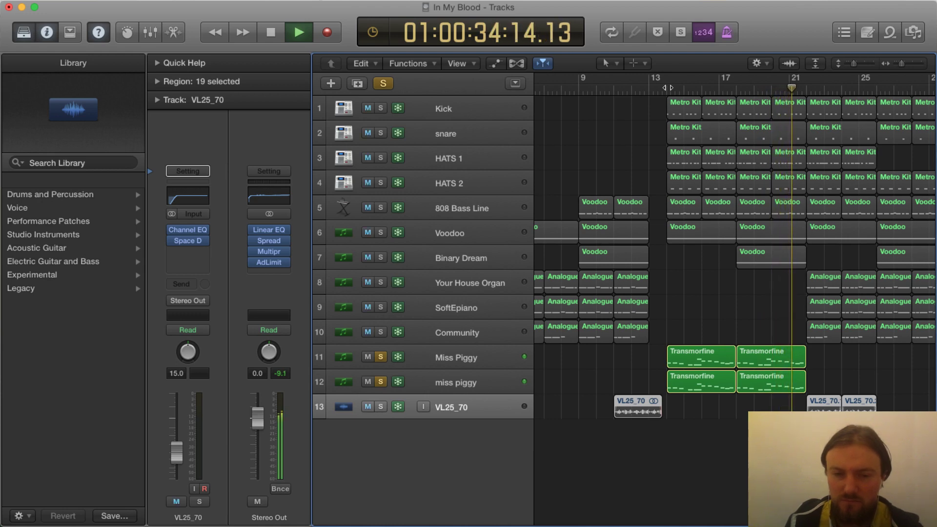
key("space")
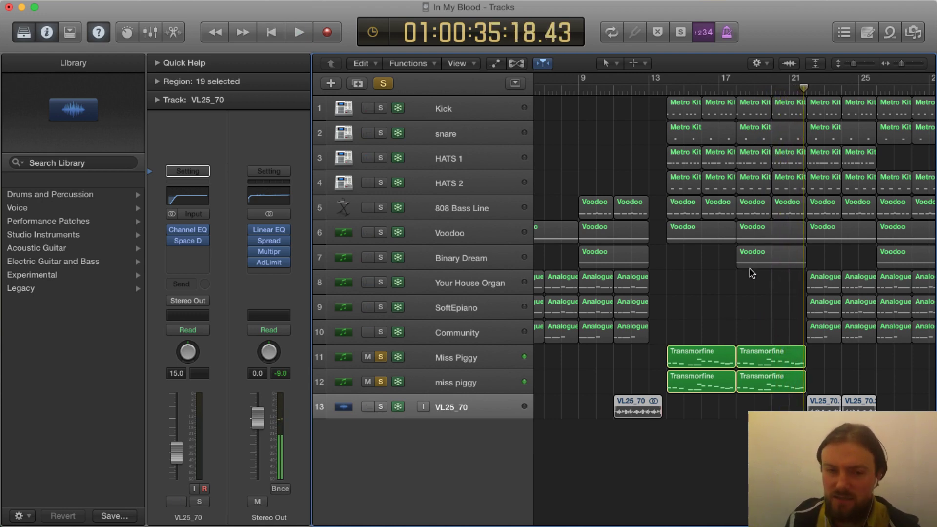
Inspect the miss piggy track's Channel EQ and compare the channel strip with the one on the Miss Piggy track.
left_click(448, 383)
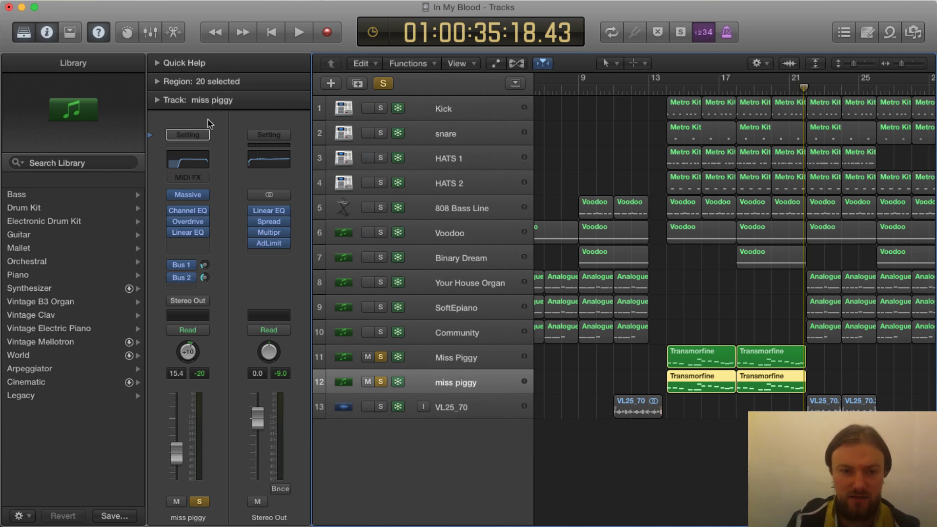
left_click(191, 155)
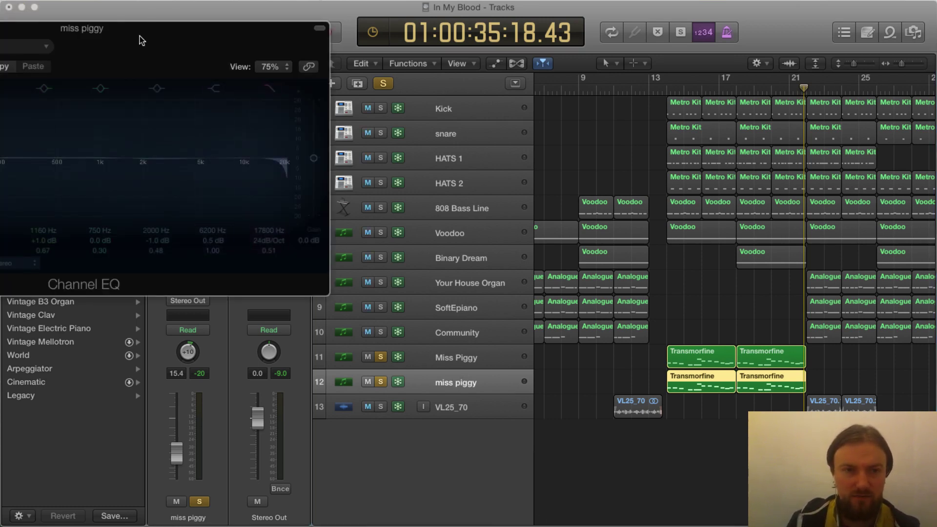
left_click_drag(140, 34, 654, 44)
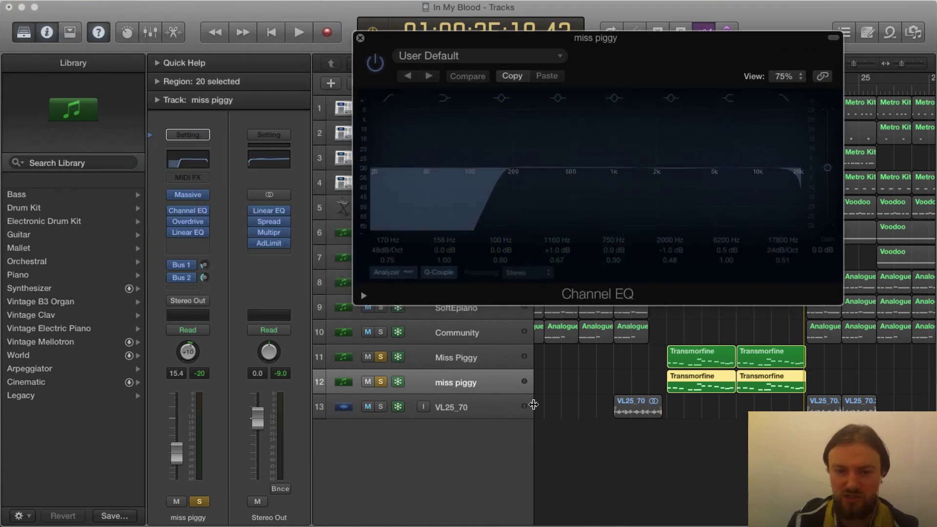
left_click(438, 357)
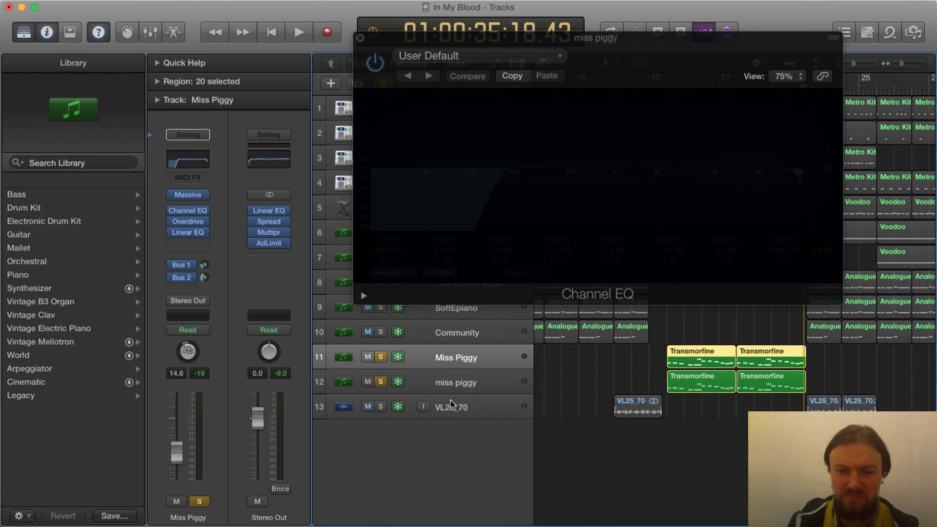
left_click(360, 38)
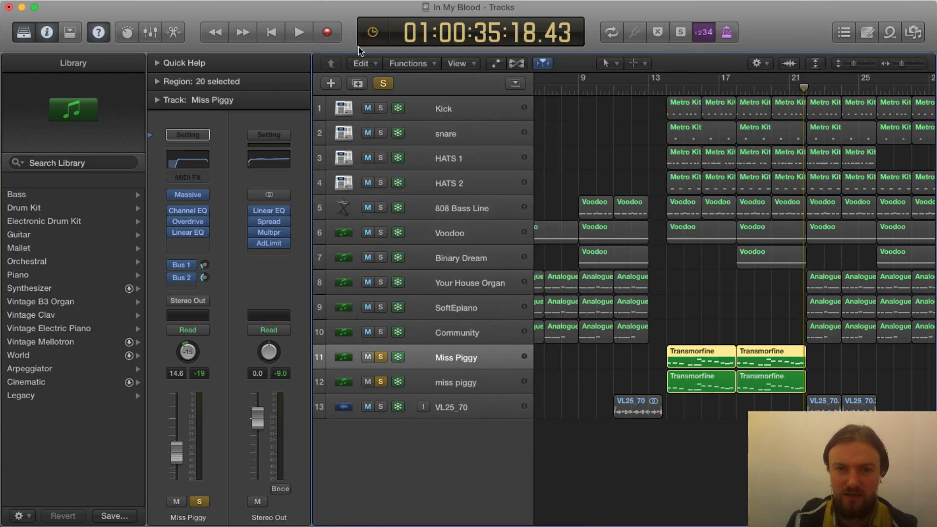
View the first Transmorfine region of the Miss Piggy track in the Piano Roll while playing it from bar 14.
left_click(447, 386)
left_click(700, 360)
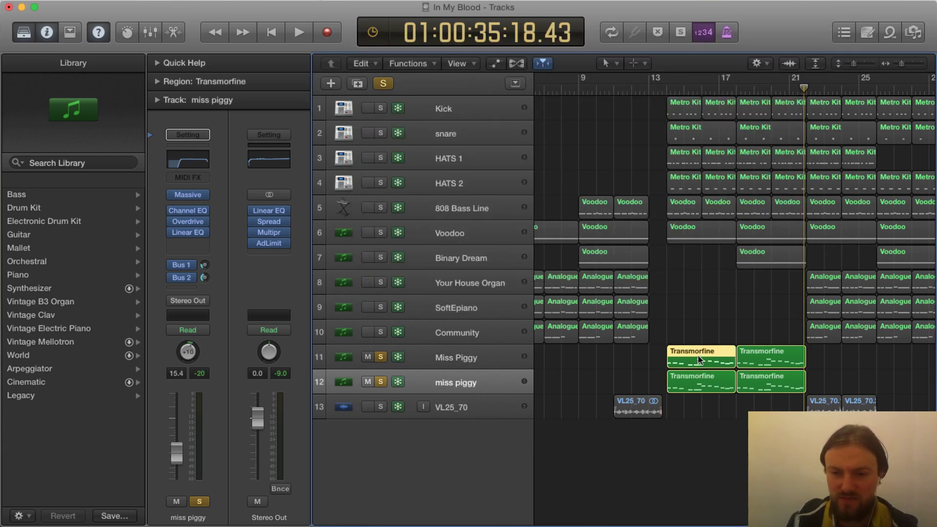
double_click(700, 360)
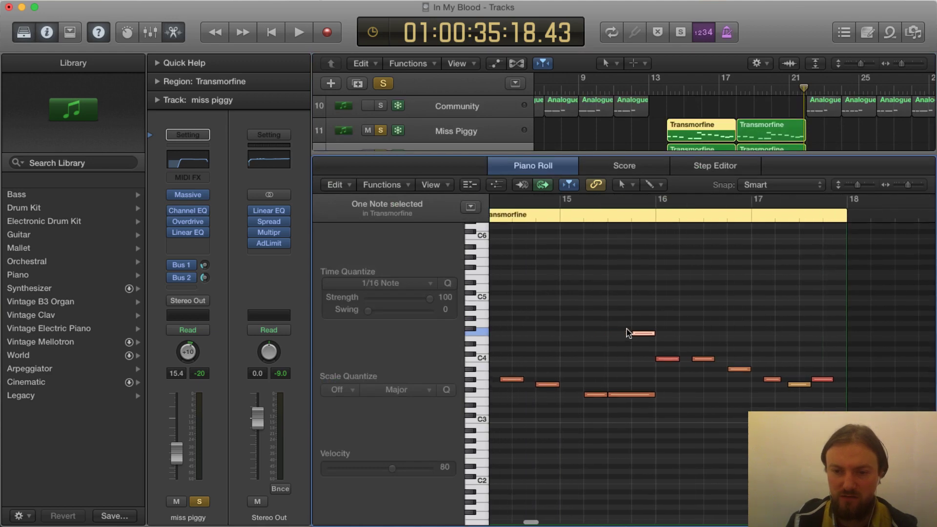
scroll(668, 89, "up", 1)
double_click(668, 89)
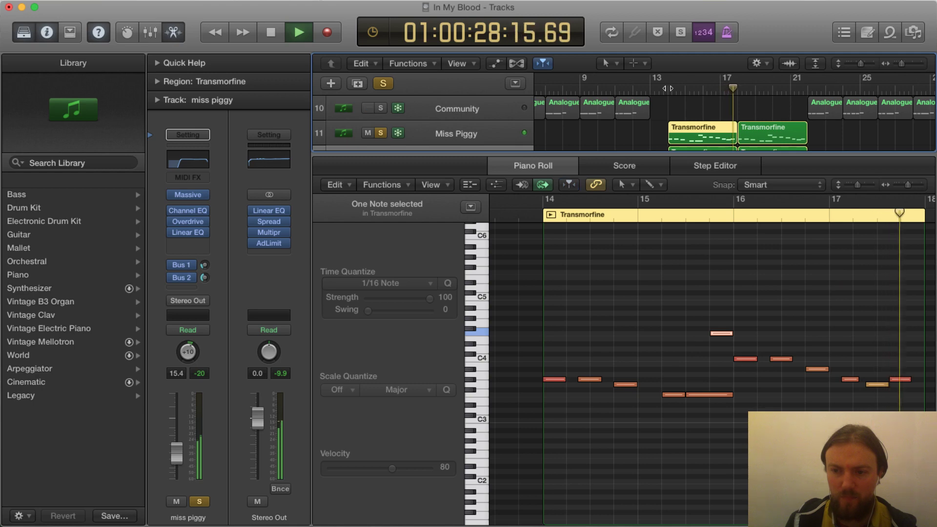
key("space")
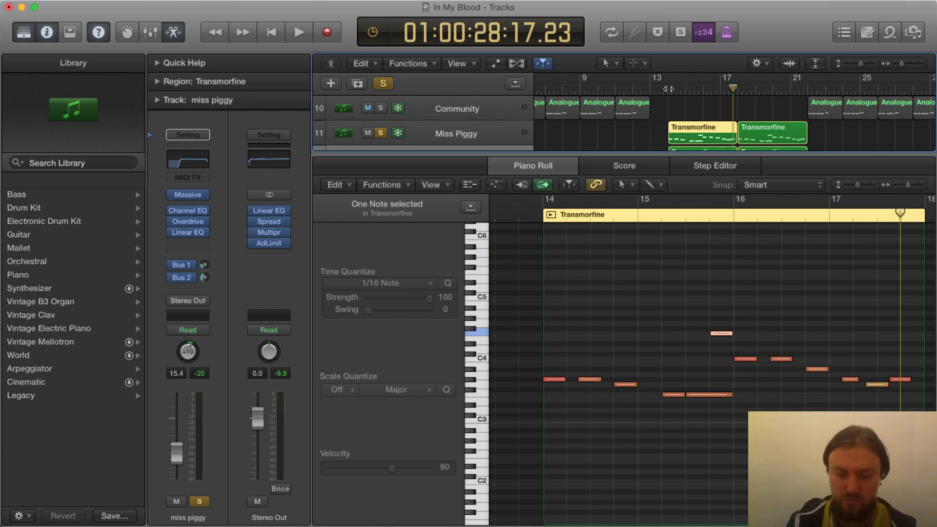
key("x")
key("x")
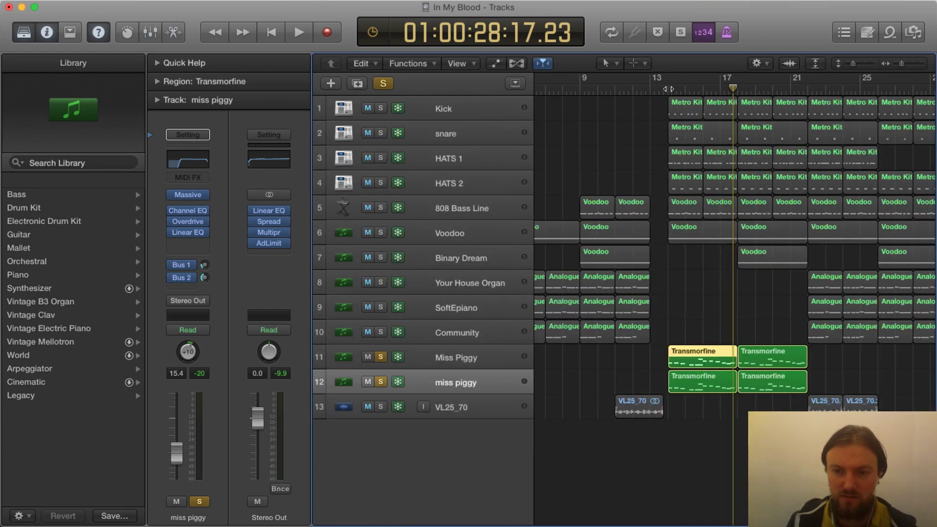
Play the two soloed Miss Piggy tracks from bar 14, turning off all solos during playback to hear the full arrangement.
left_click(668, 89)
key("space")
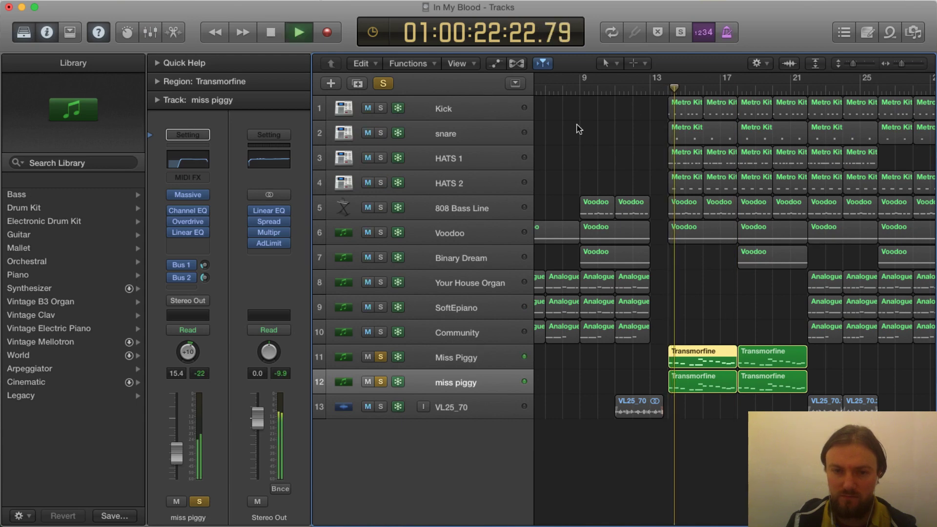
left_click(382, 84)
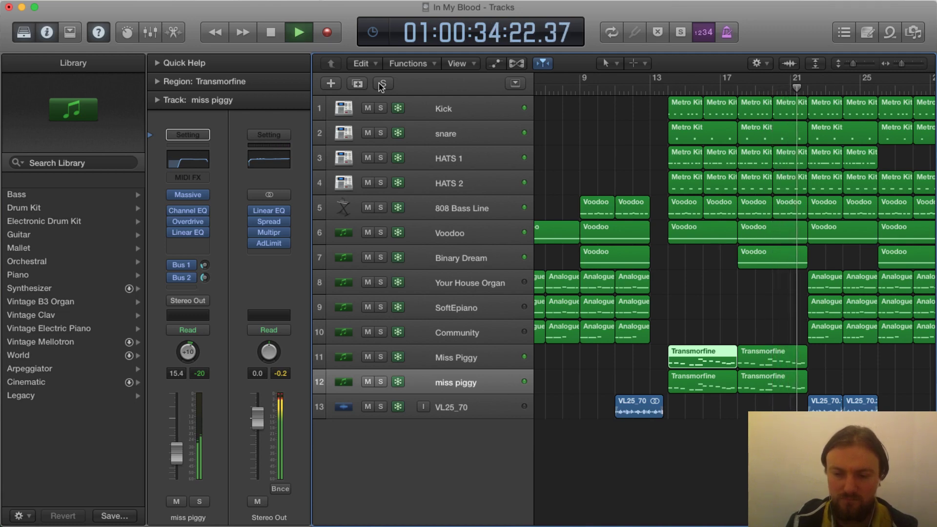
key("space")
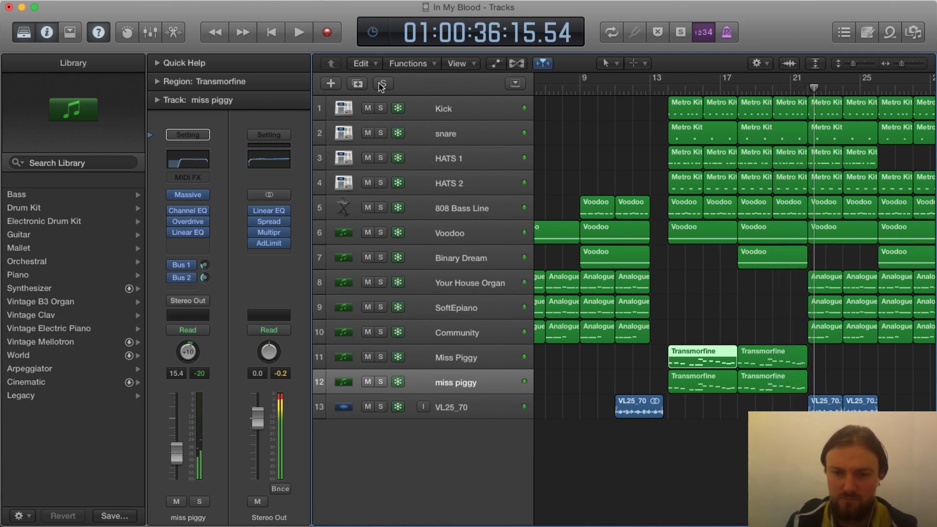
Examine the filter bands in the miss piggy track's Channel EQ.
scroll(742, 285, "right", 5)
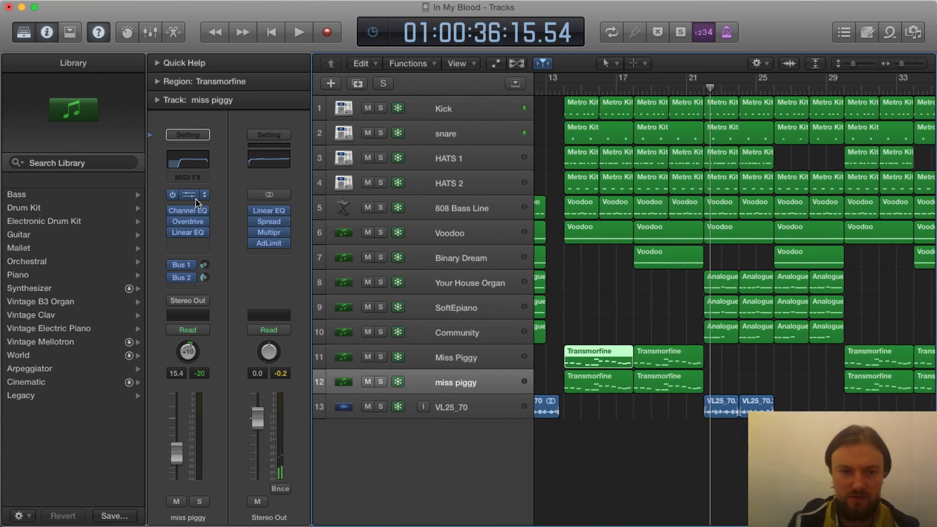
left_click(186, 157)
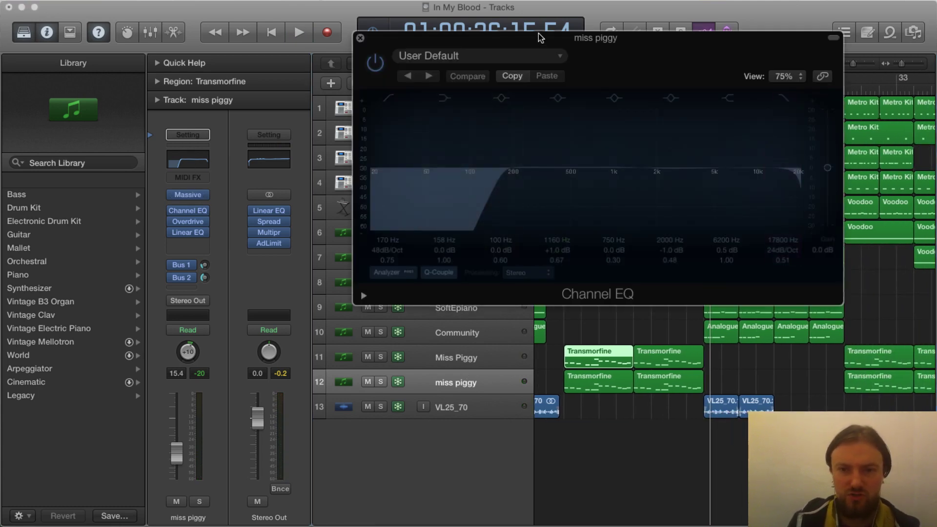
left_click_drag(541, 38, 573, 133)
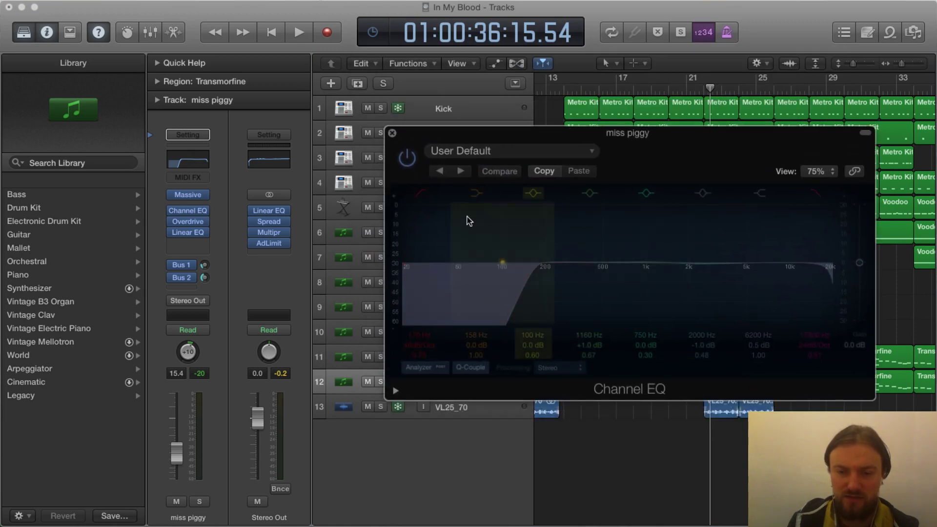
left_click(392, 132)
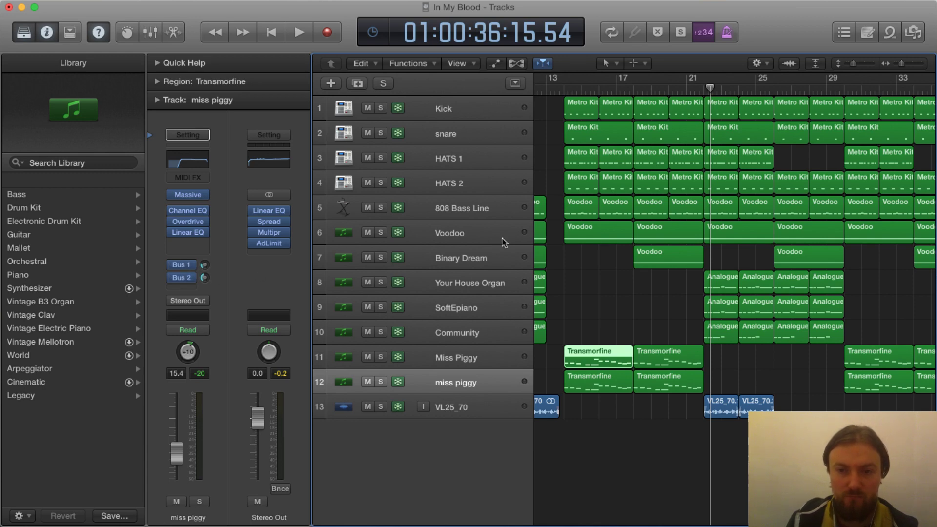
Show the mixer and inspect the effects on the reverb buses, including the Channel EQ on the Large Hall reverb.
key("x")
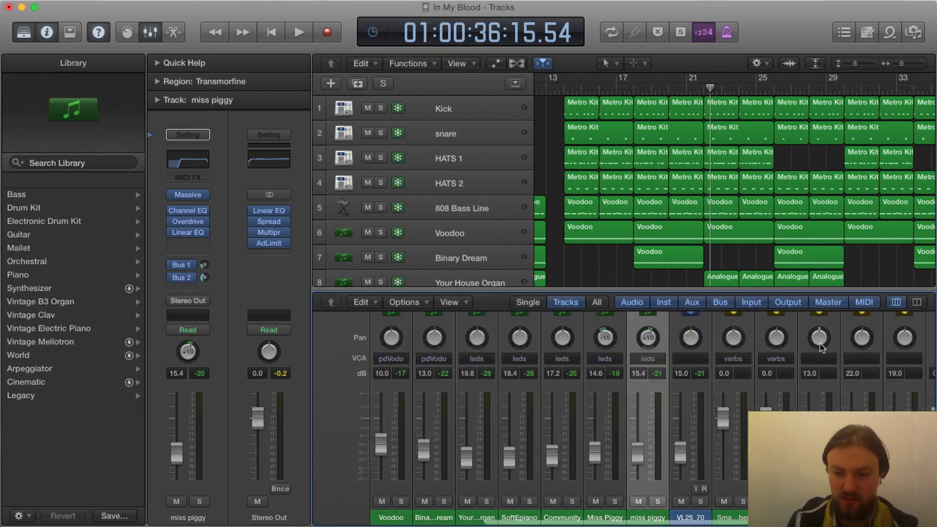
scroll(887, 359, "right", 5)
scroll(781, 371, "right", 2)
scroll(732, 391, "left", 4)
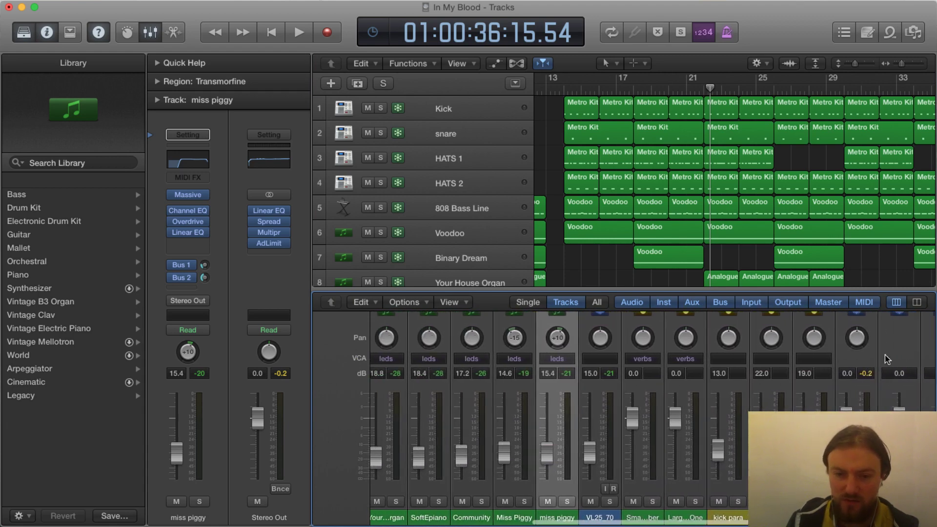
scroll(704, 410, "up", 5)
scroll(703, 410, "up", 4)
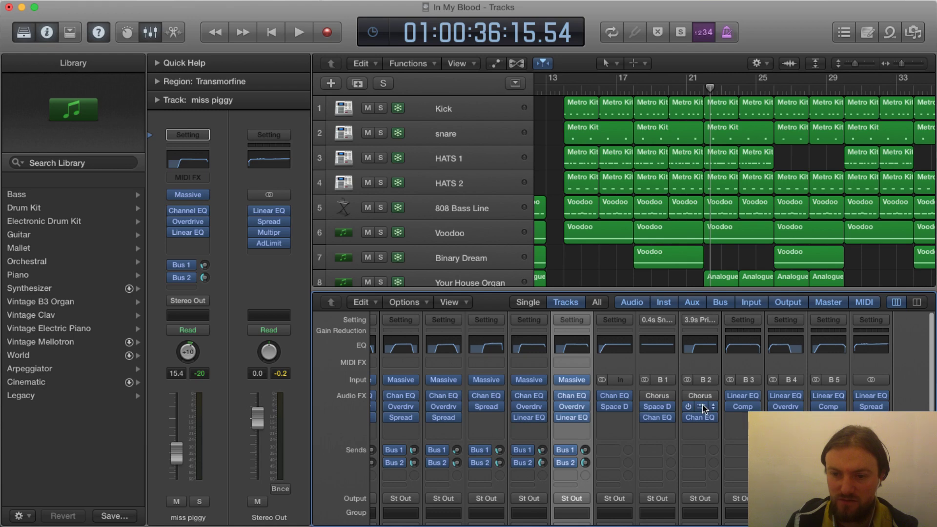
left_click(713, 348)
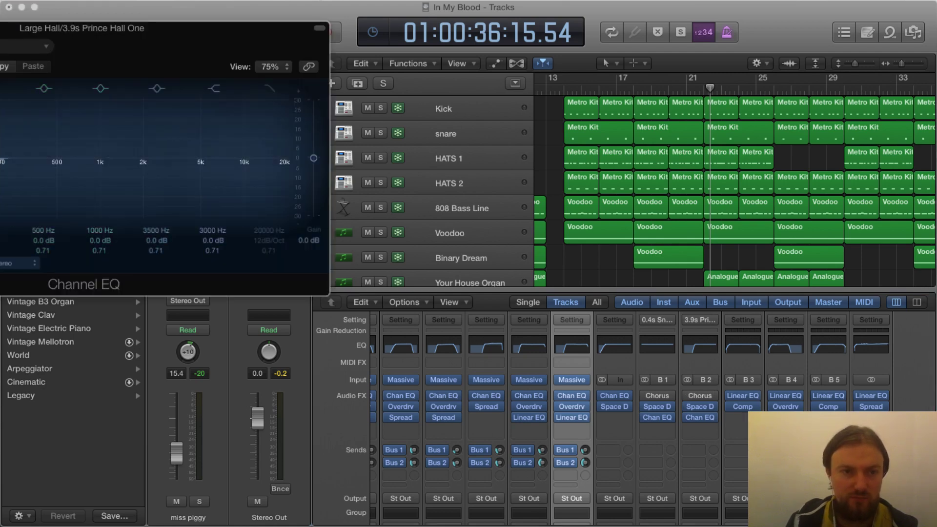
key("super+w")
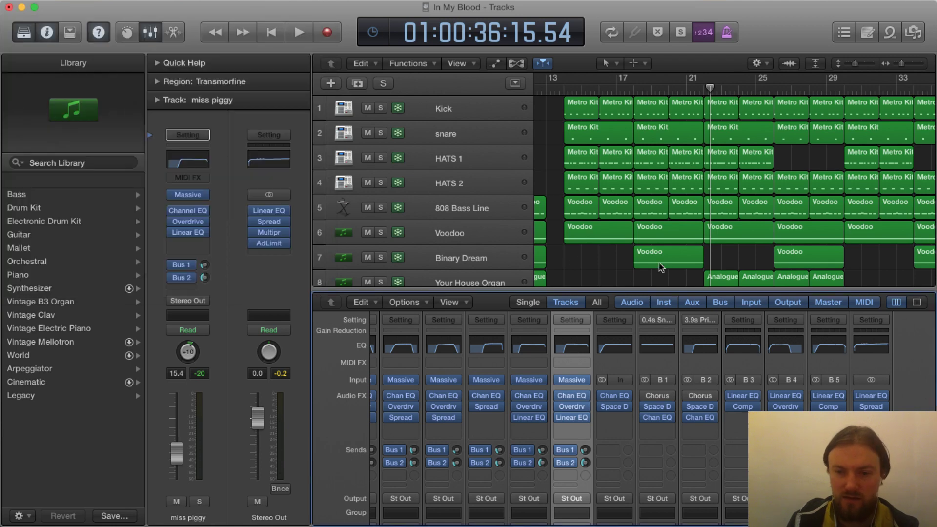
scroll(644, 427, "down", 3)
scroll(640, 410, "up", 3)
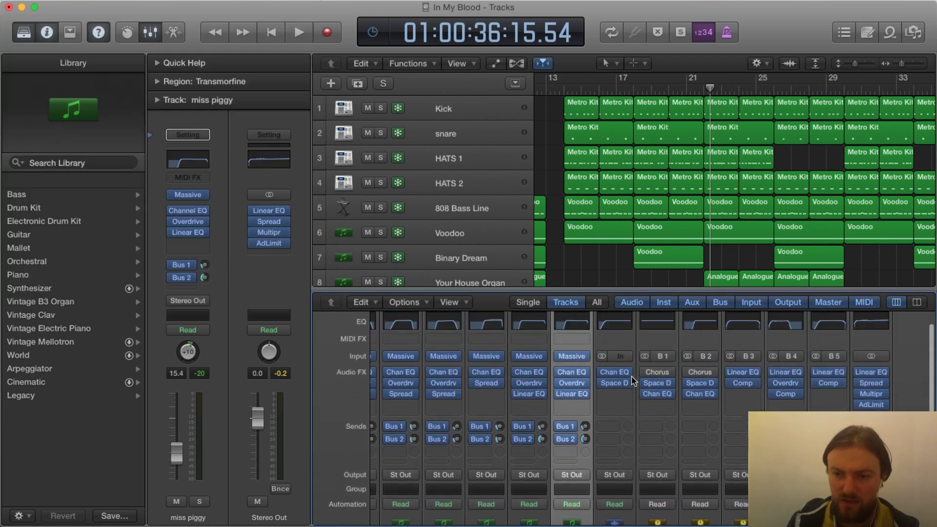
Play the soloed Large Hall reverb bus from bar 14, turning its solo off during playback to hear the full mix.
left_click(564, 89)
scroll(564, 136, "down", 6)
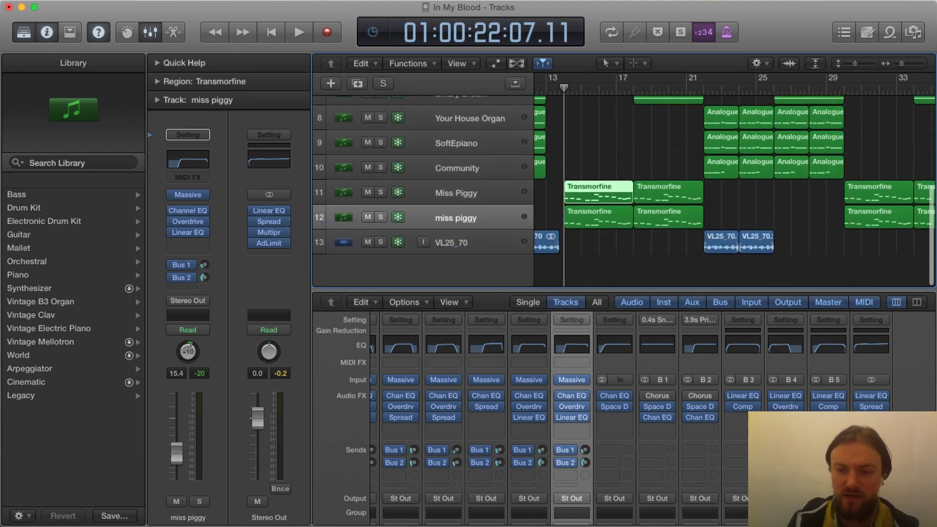
scroll(560, 477, "down", 8)
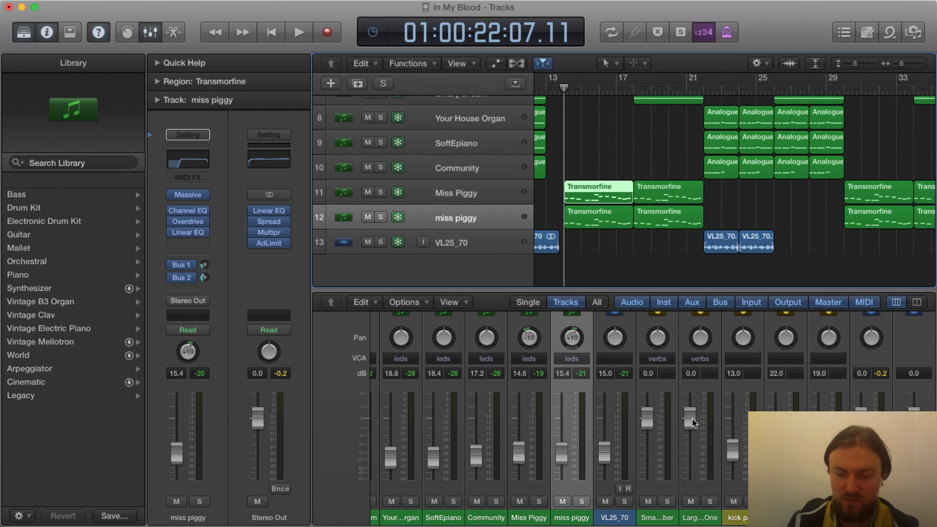
scroll(693, 419, "up", 4)
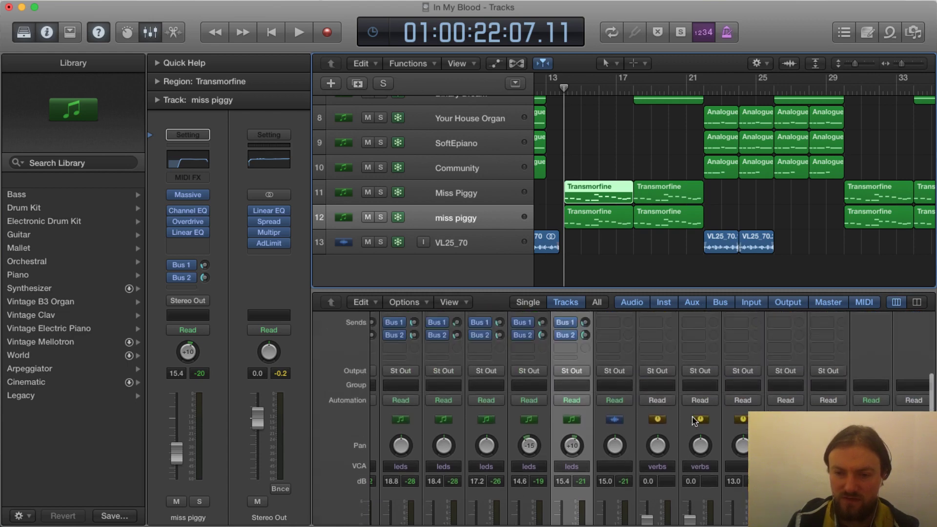
scroll(695, 420, "down", 4)
left_click(710, 502)
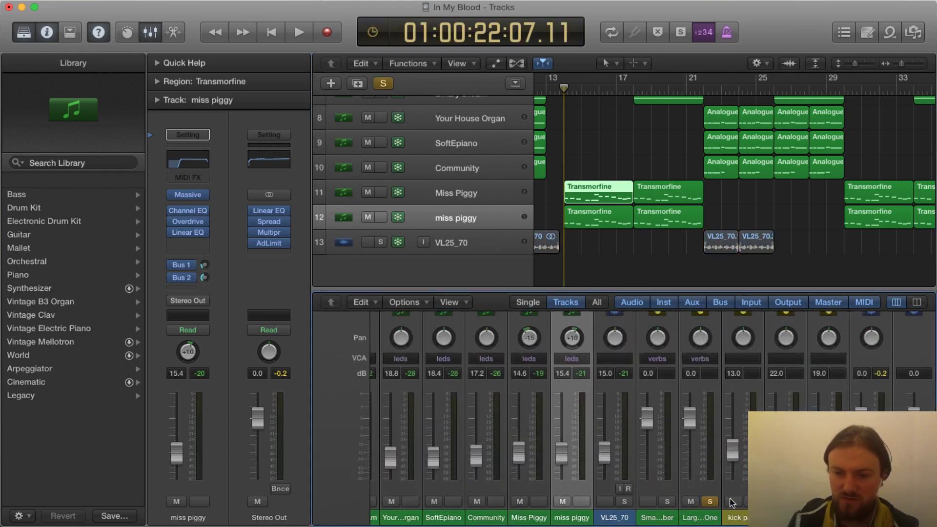
left_click(560, 92)
key("space")
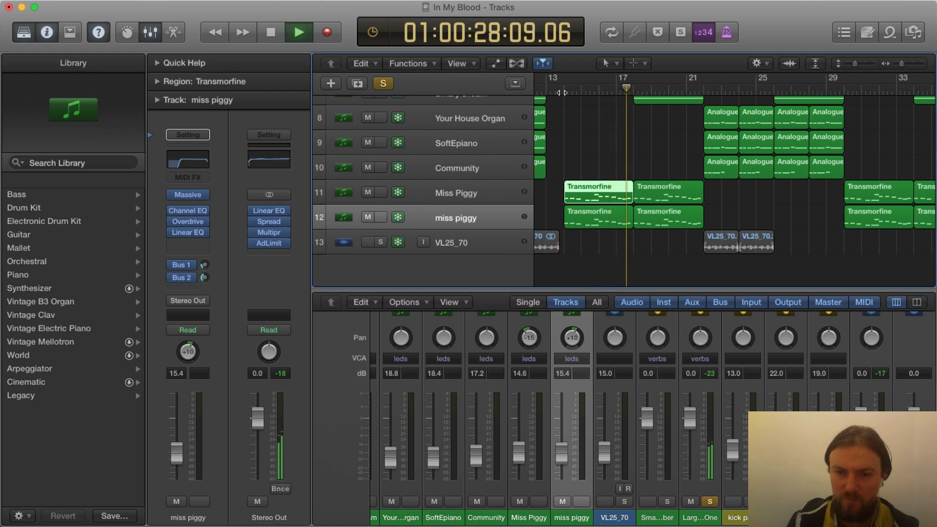
left_click(709, 501)
key("space")
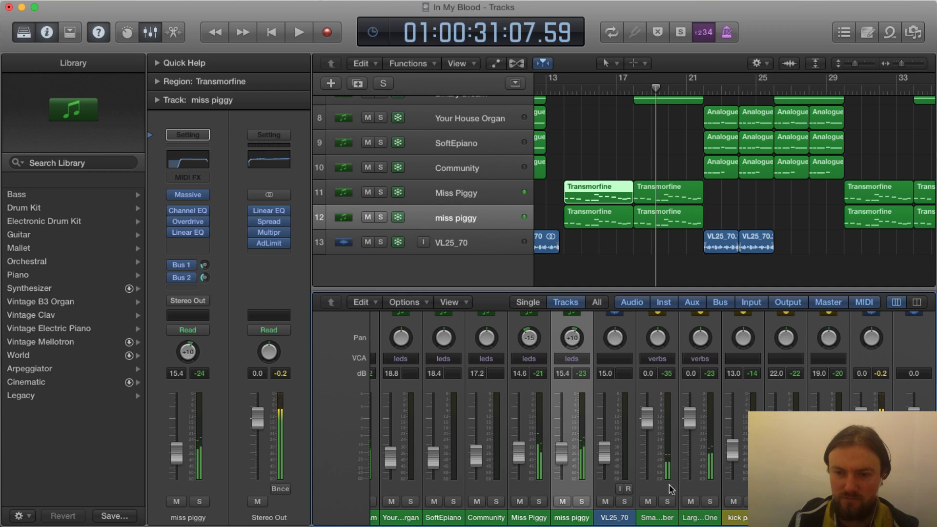
Play the song from bar 14 with the small reverb bus soloed, turning its solo off during playback.
left_click(564, 90)
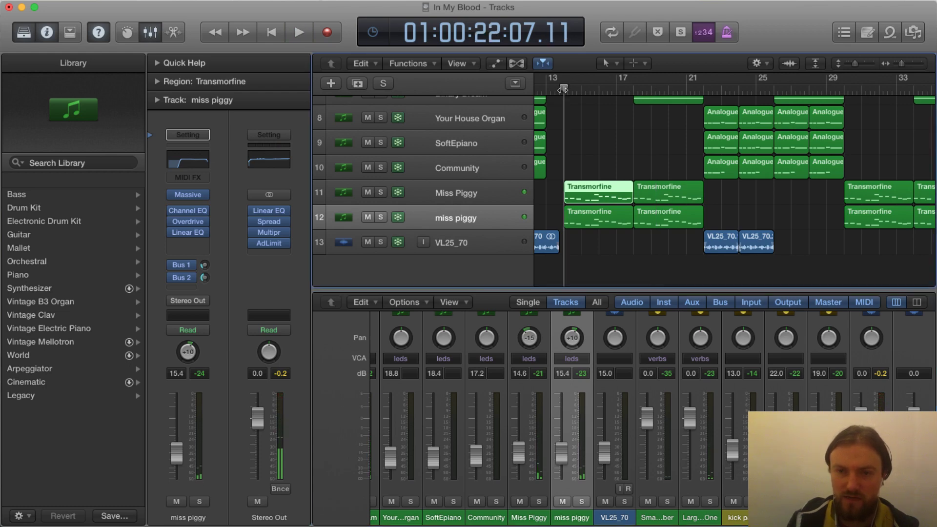
key("space")
left_click(666, 502)
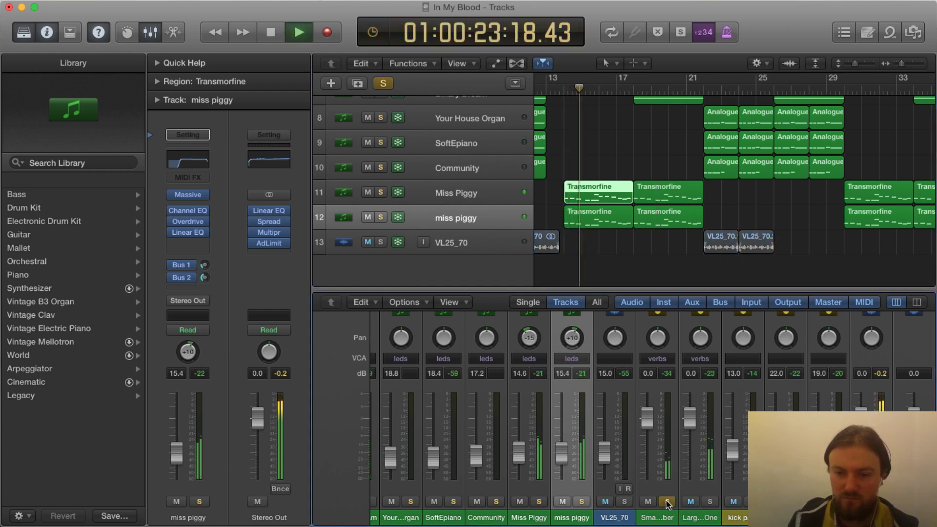
left_click(666, 501)
Mute both reverb buses and the kick, 808 and drum parallel buses, and play the song from bar 14 without them.
left_click(648, 501)
left_click(691, 501)
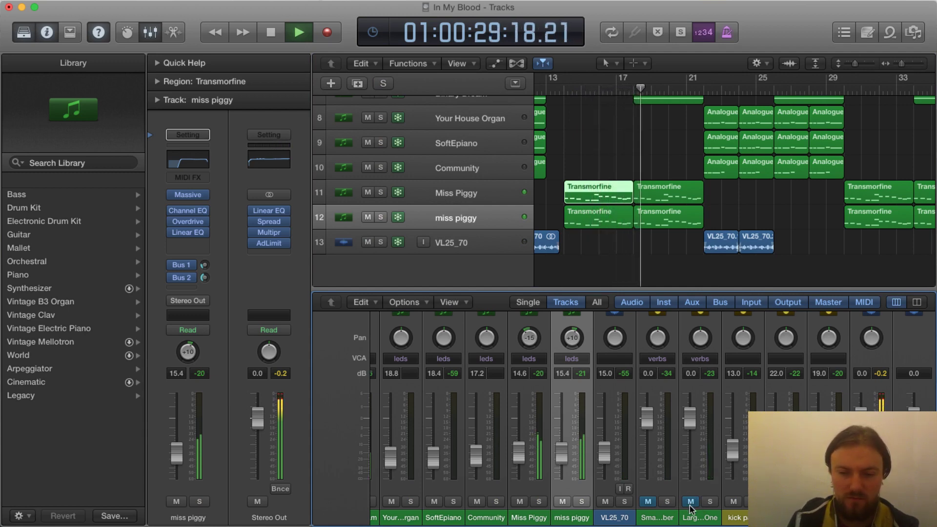
key("space")
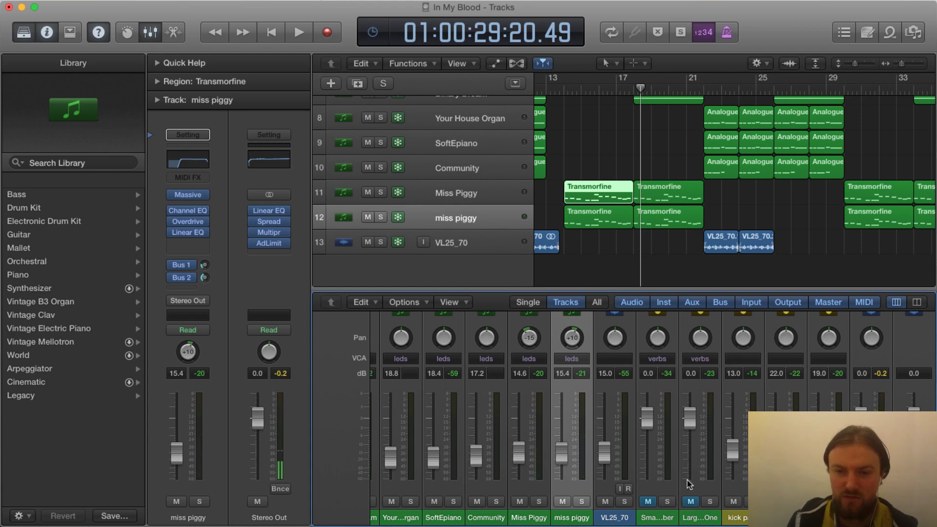
left_click(564, 89)
key("space")
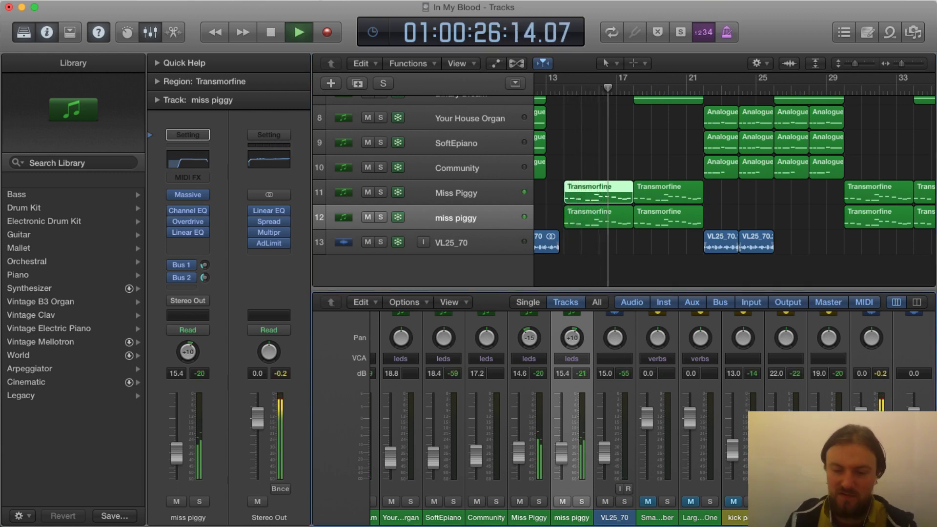
key("space")
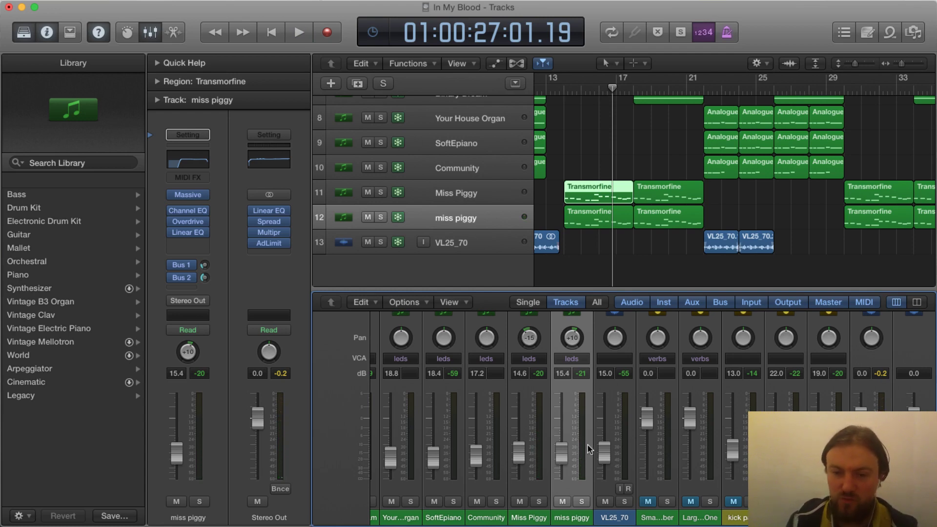
Examine the insert effects and bus sends across the mixer's lead tracks, reverb buses and parallel buses.
scroll(589, 448, "up", 10)
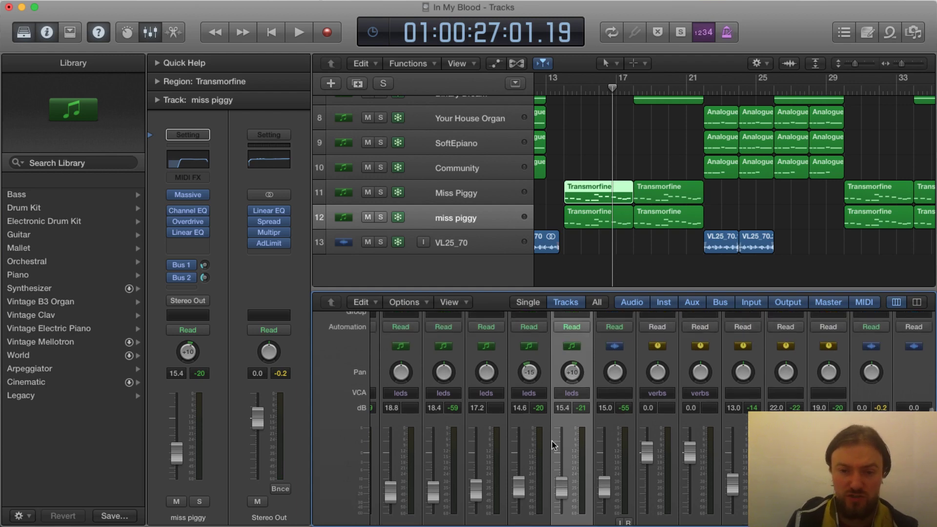
scroll(540, 441, "down", 3)
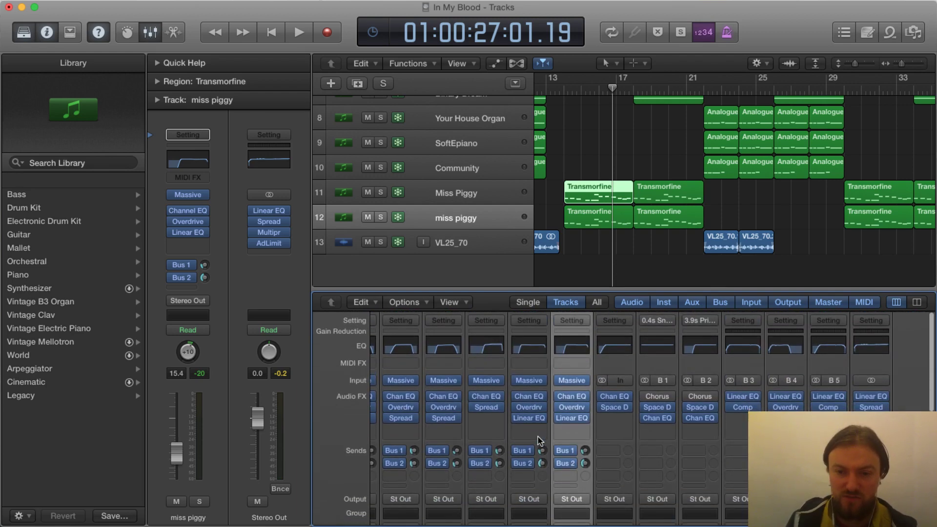
scroll(578, 405, "left", 8)
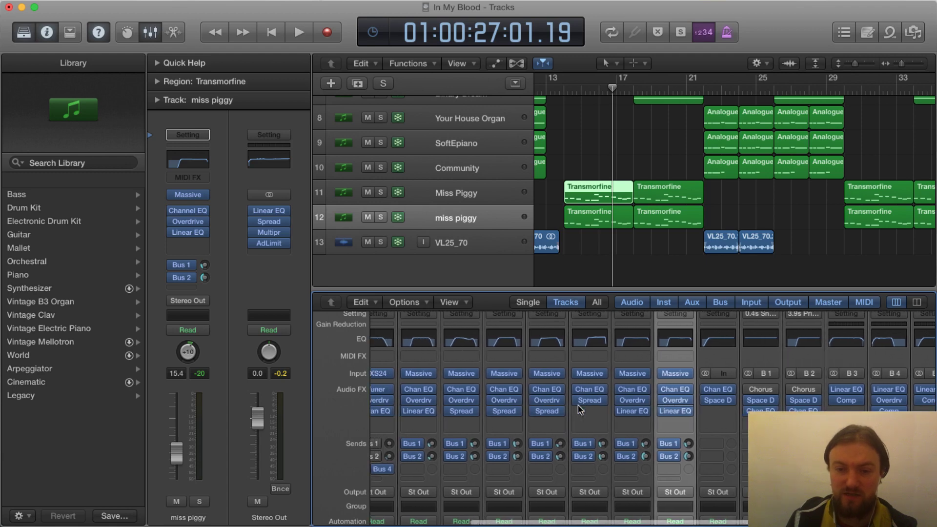
scroll(578, 406, "right", 10)
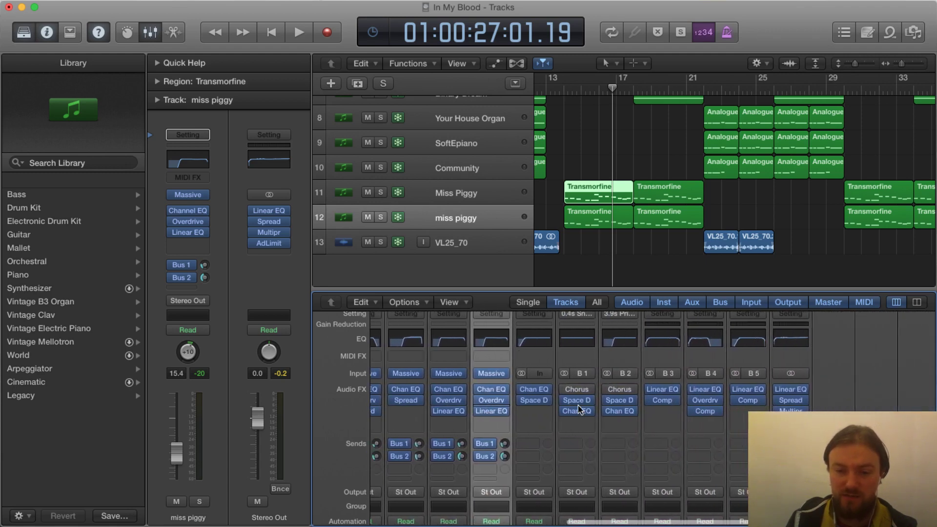
scroll(573, 405, "down", 3)
scroll(573, 406, "down", 6)
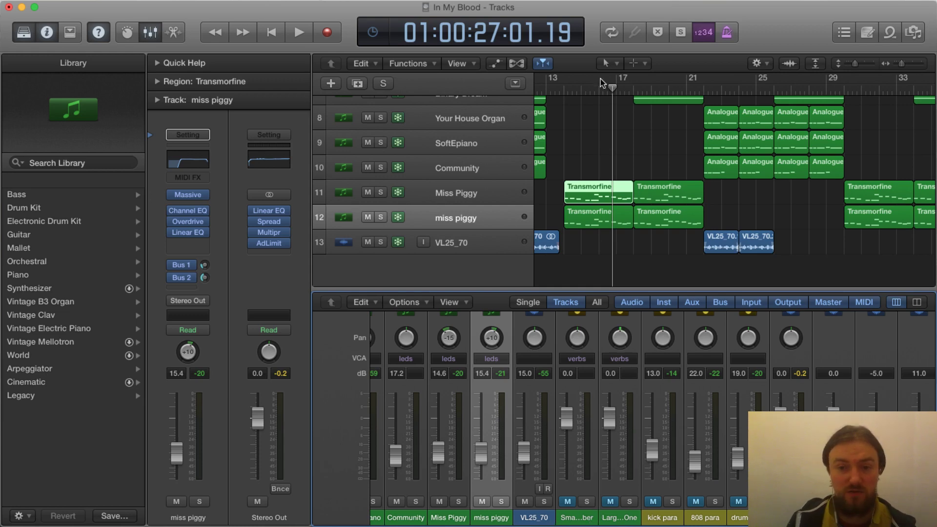
Play from bar 14, unmuting the two reverb buses and the kick, 808 and drum parallel buses one after another during playback.
left_click(564, 86)
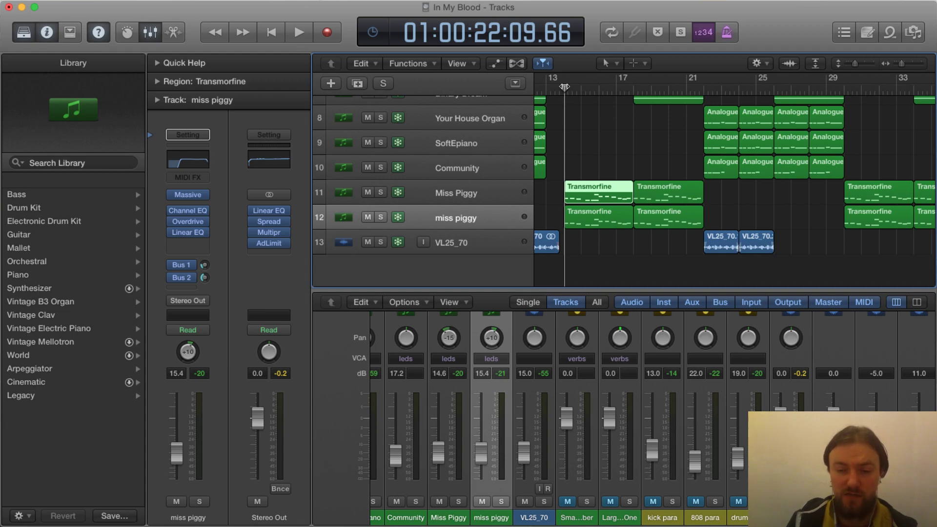
key("space")
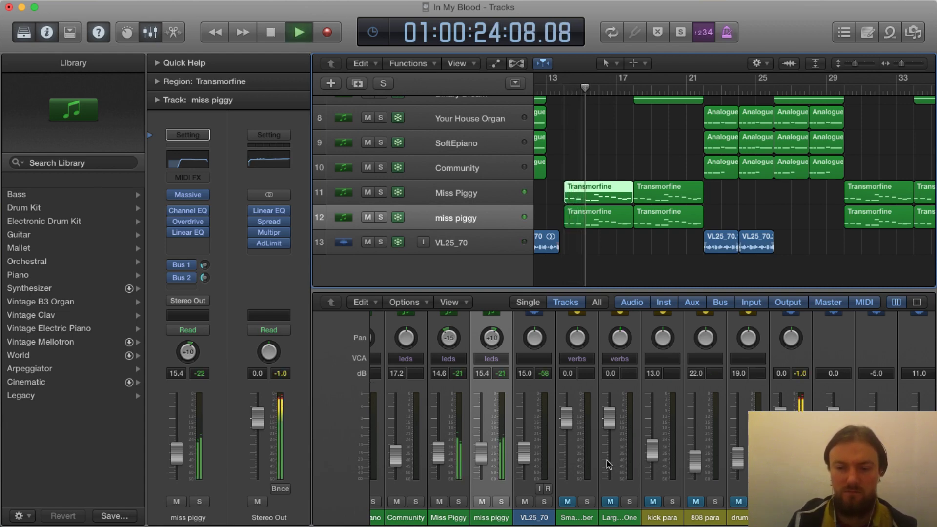
left_click(568, 502)
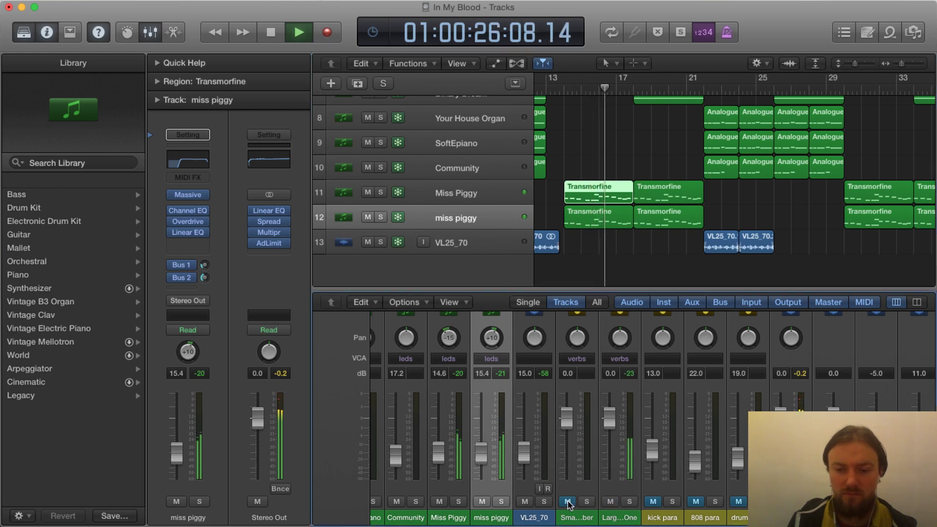
left_click(655, 501)
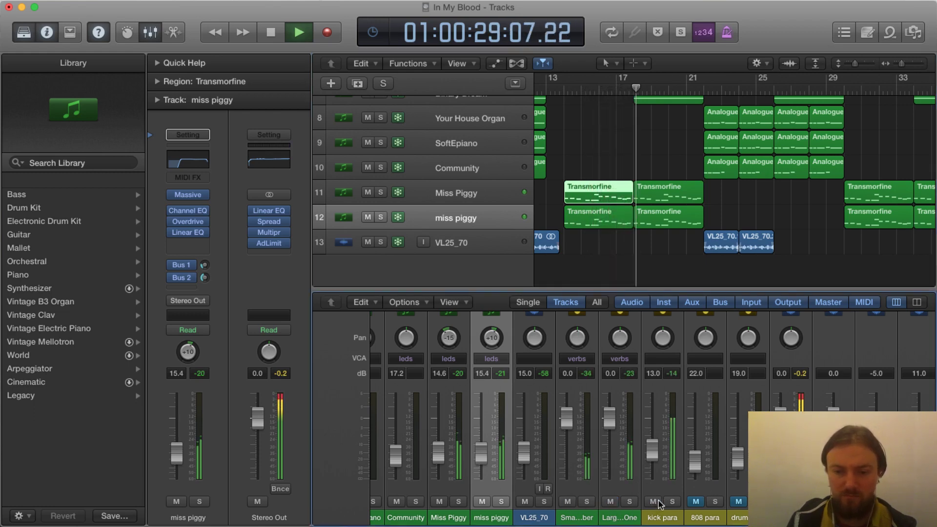
left_click(696, 502)
left_click(739, 501)
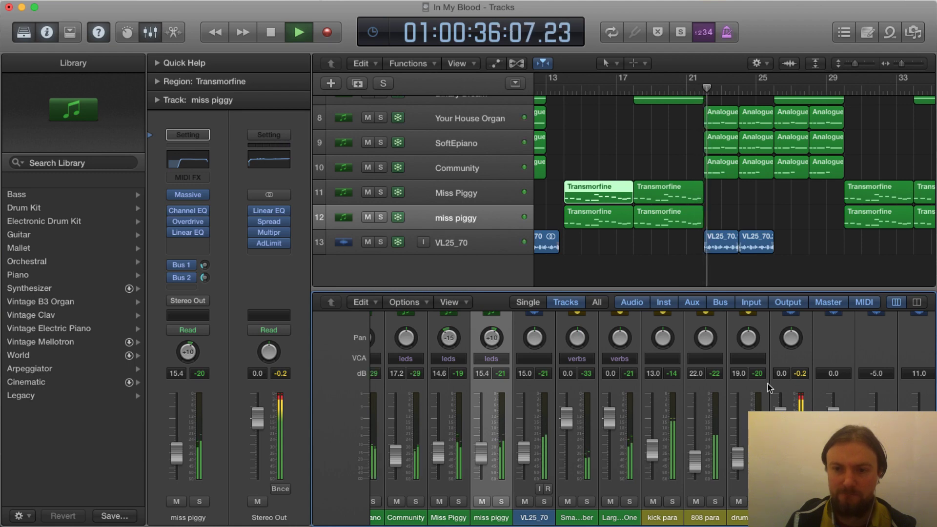
key("space")
Open the Compressor on the drum para bus, move its window into full view and look over its list of presets.
scroll(769, 388, "up", 3)
scroll(768, 388, "up", 5)
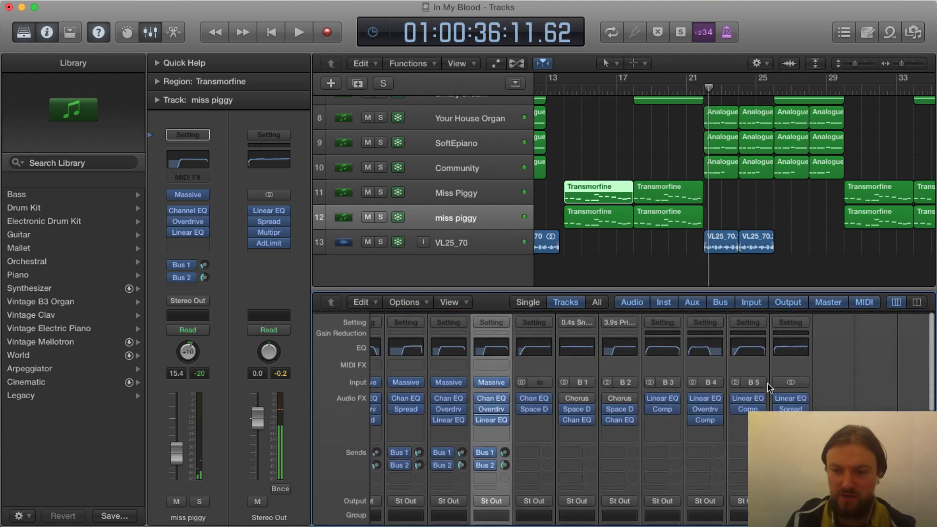
mouse_move(710, 406)
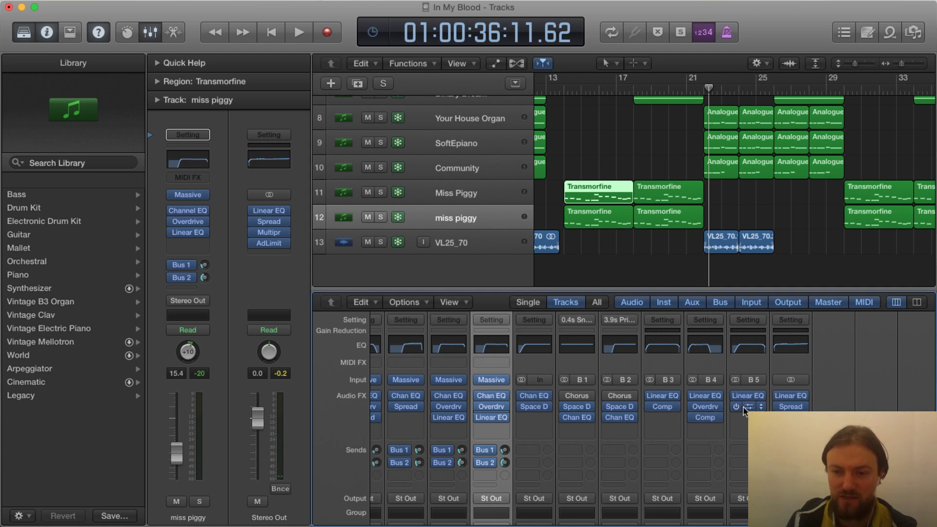
scroll(757, 412, "down", 3)
scroll(760, 411, "up", 4)
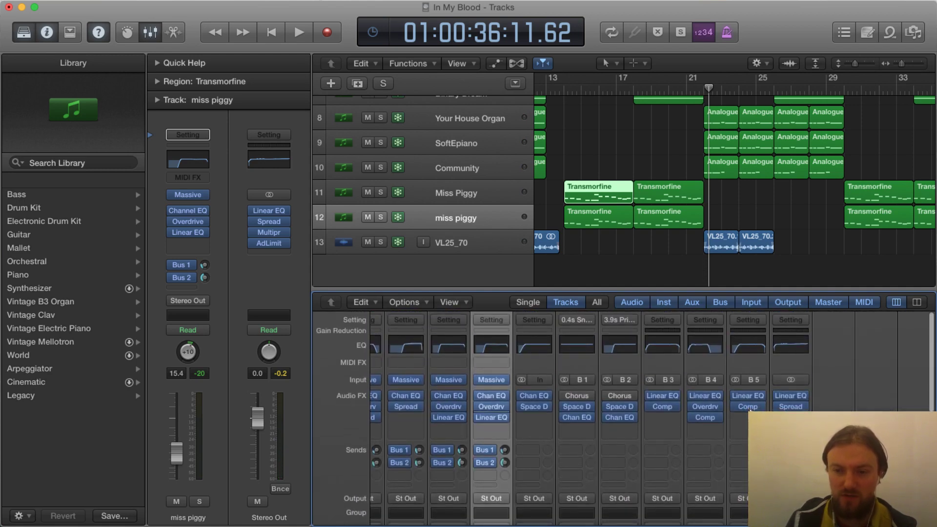
left_click(751, 409)
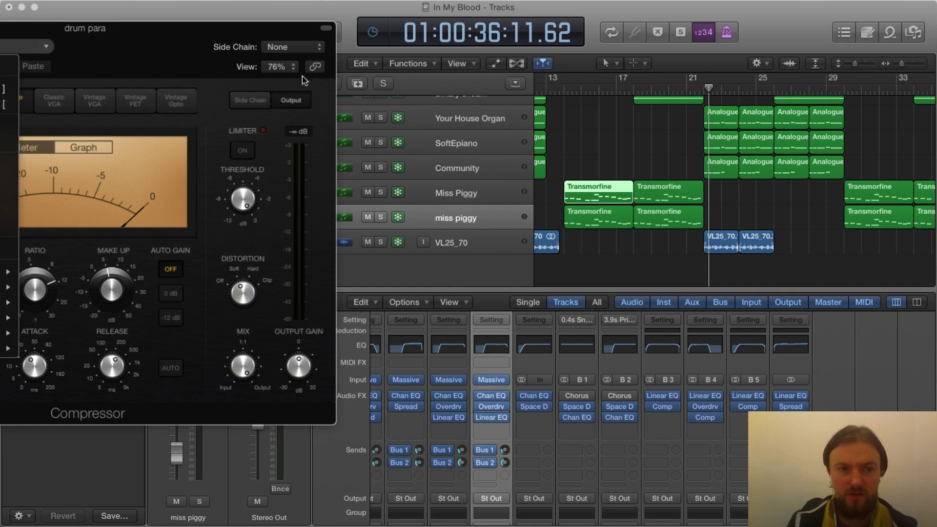
left_click_drag(136, 42, 631, 116)
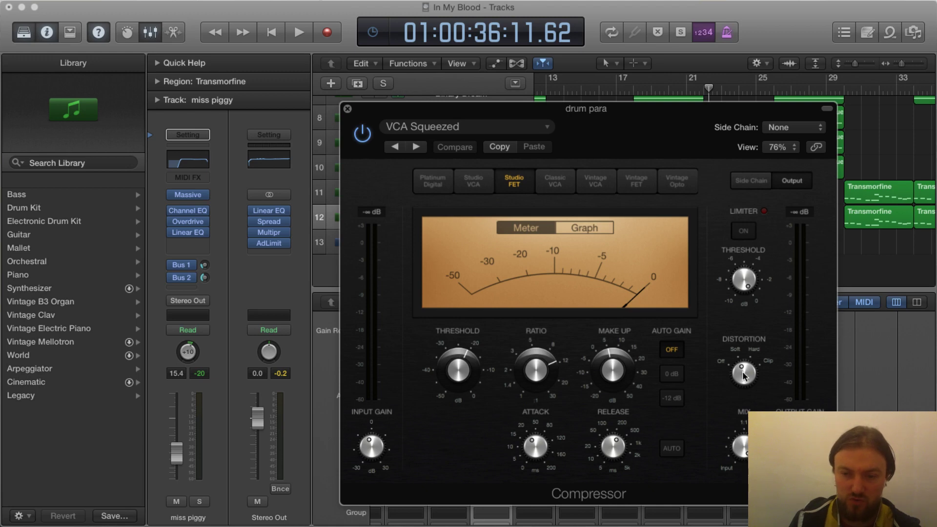
left_click(449, 128)
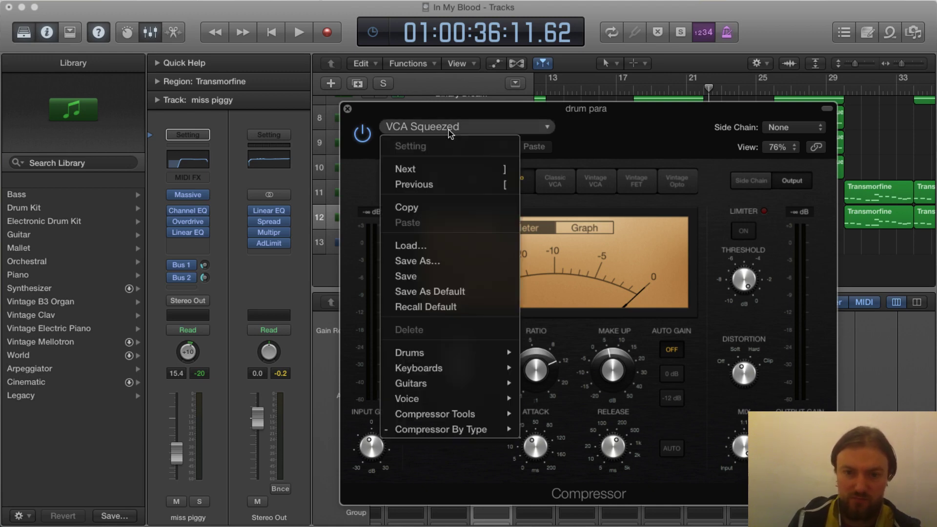
left_click(619, 120)
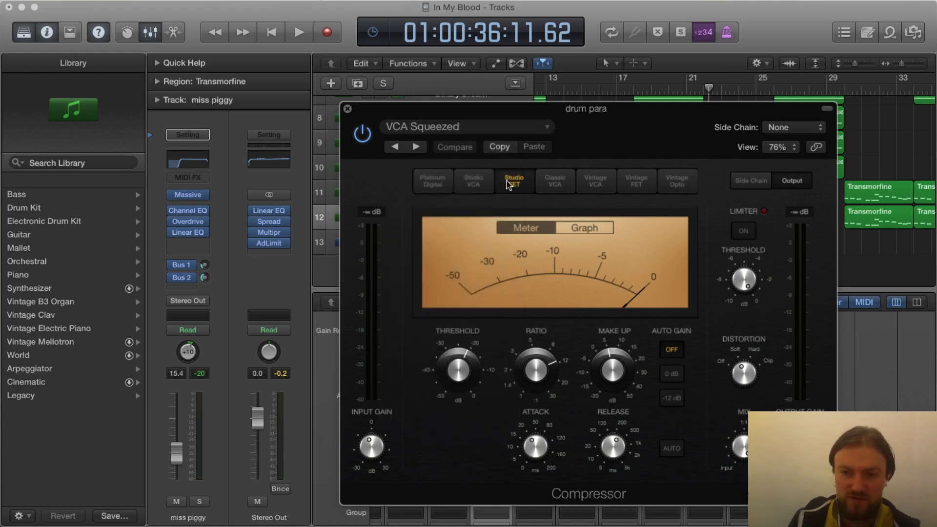
Compare the Compressor's VCA, FET, Opto and Platinum Digital circuit types, return it to Studio FET and close the plug-in.
left_click(556, 181)
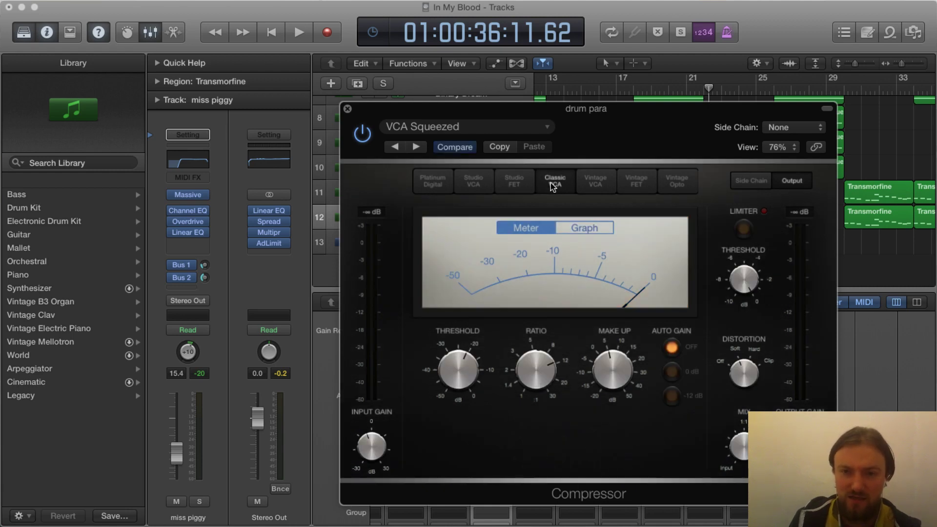
left_click(633, 182)
left_click(603, 184)
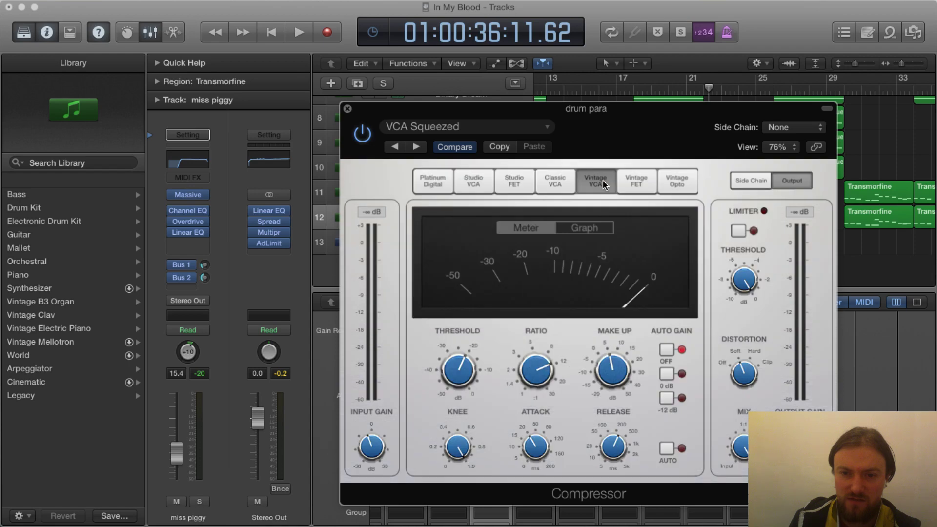
left_click(634, 180)
left_click(678, 186)
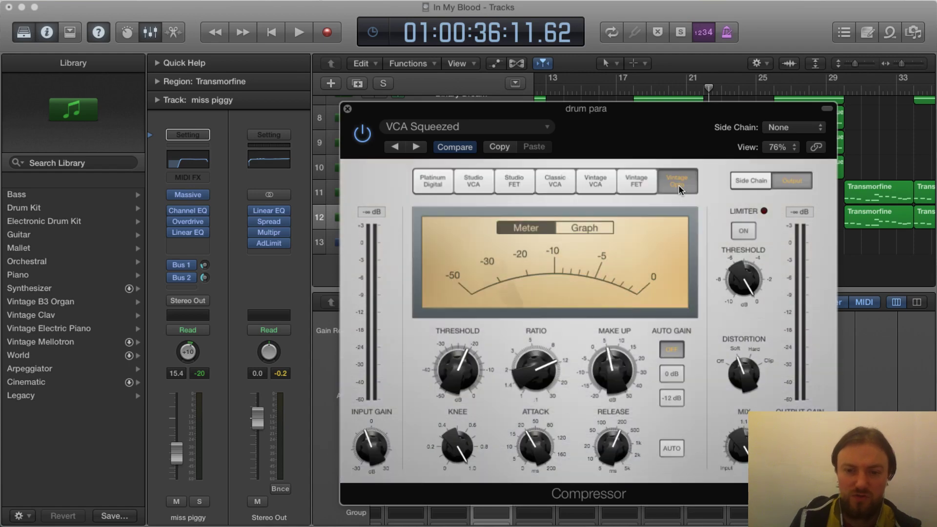
left_click(425, 183)
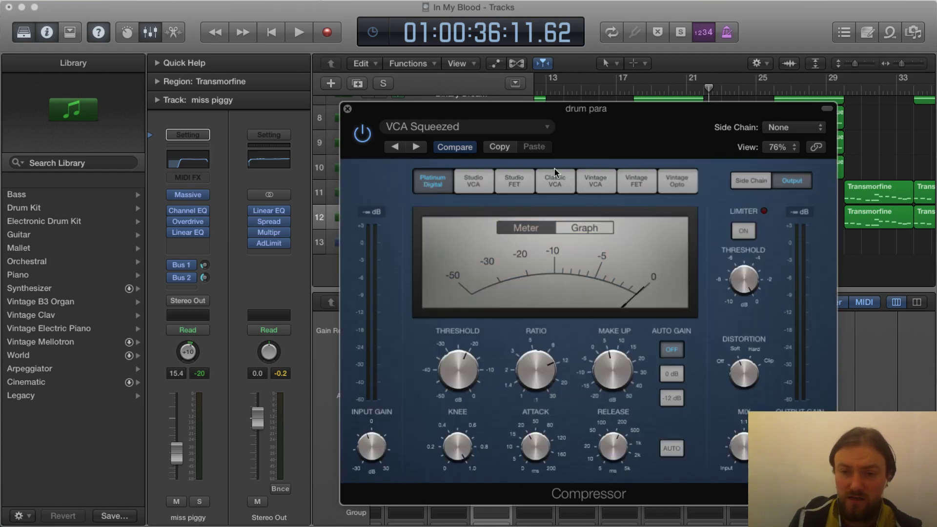
left_click(478, 183)
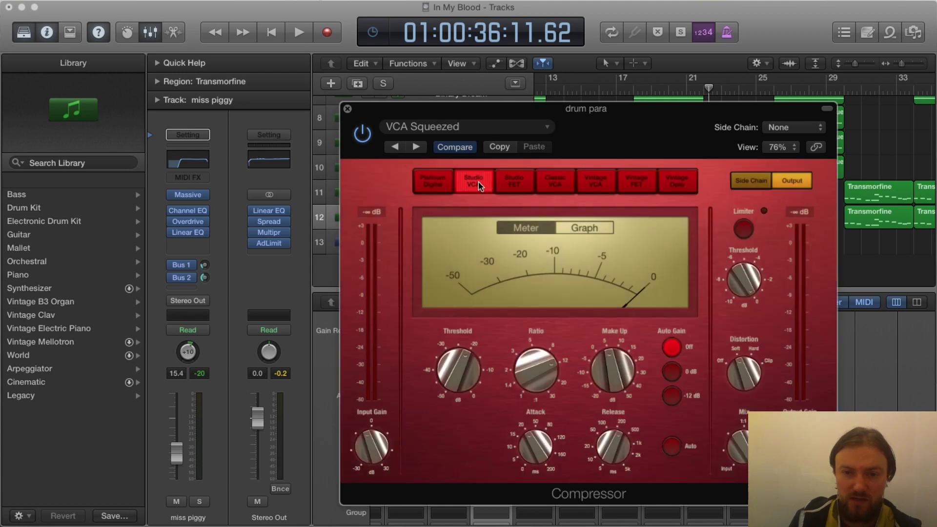
left_click(525, 181)
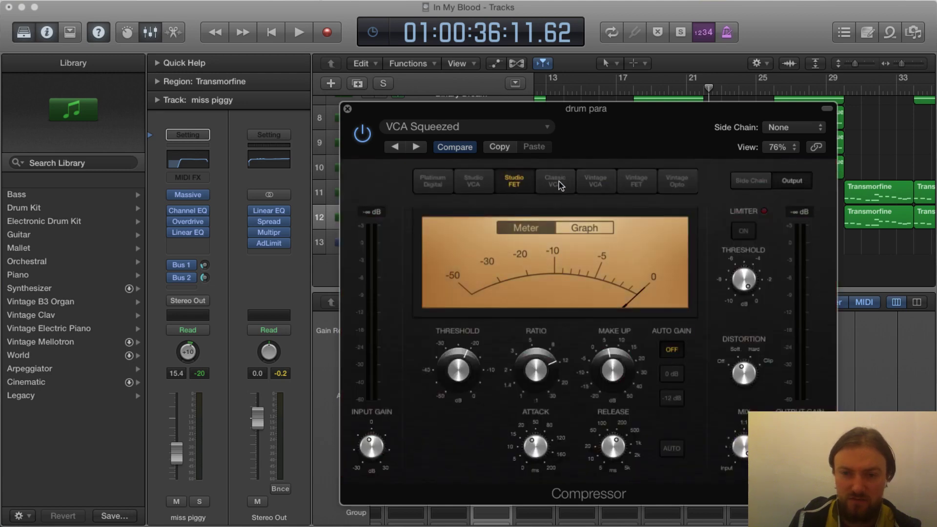
left_click(559, 185)
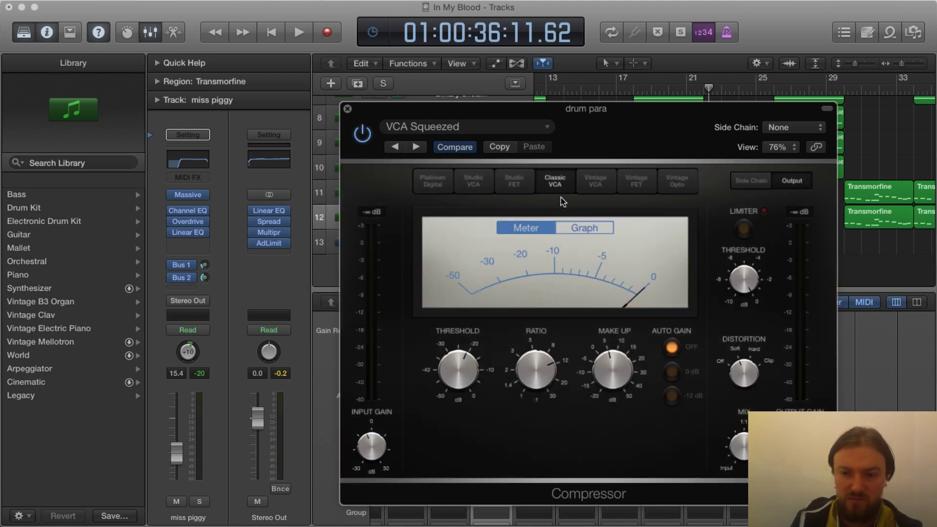
left_click(521, 186)
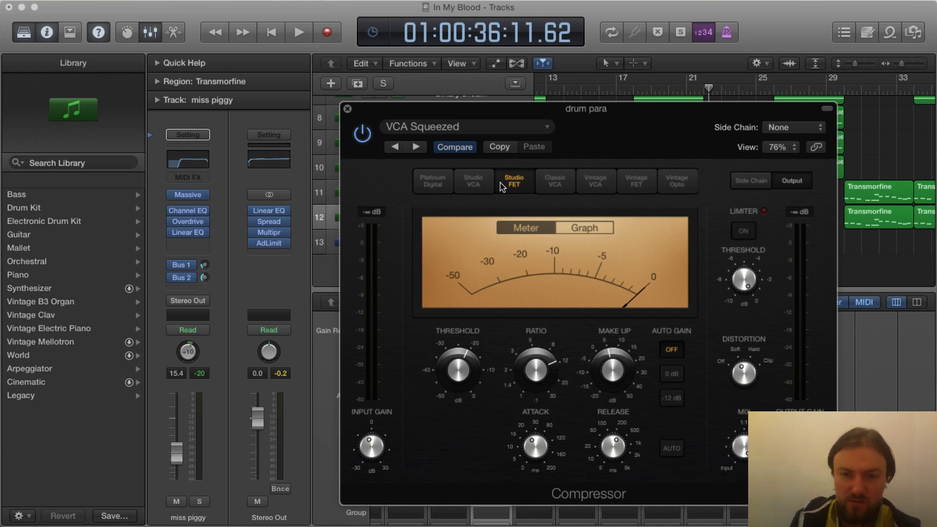
left_click(347, 109)
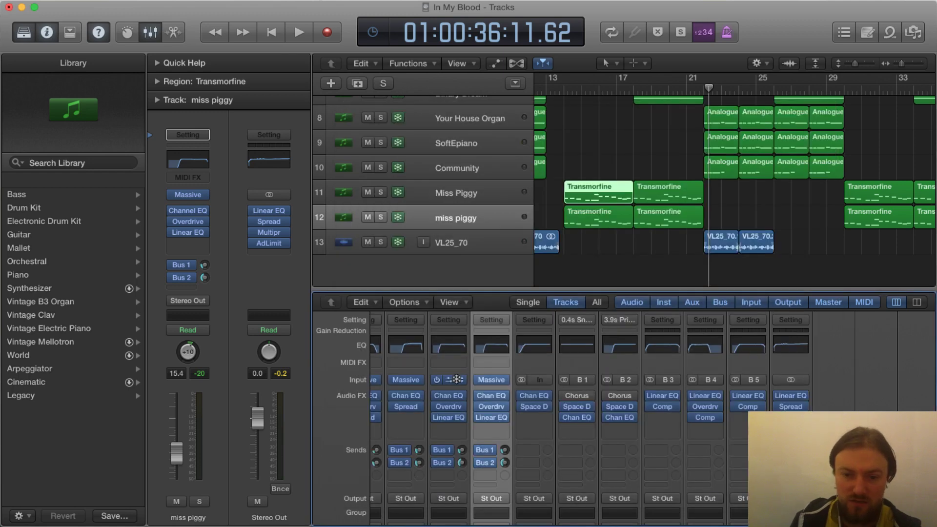
Hide the mixer so that the full list of tracks has room in the arrangement.
scroll(659, 404, "down", 10)
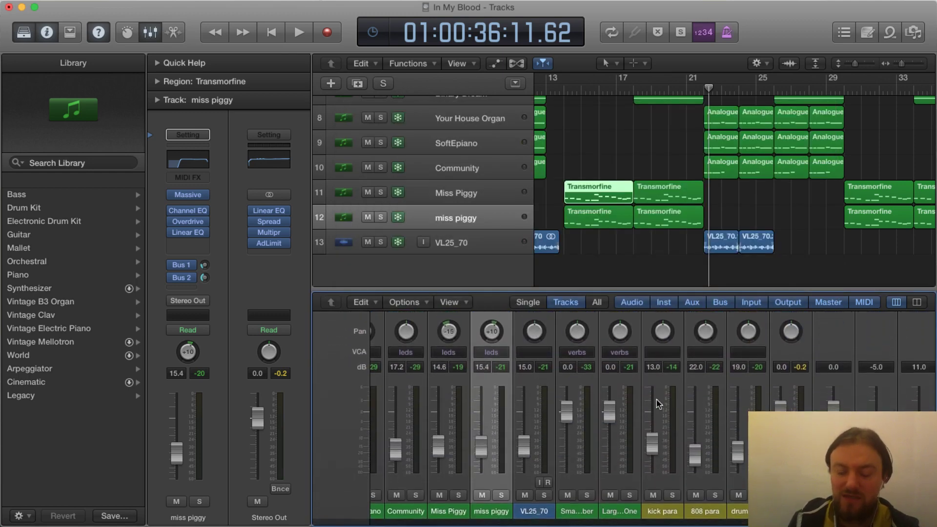
scroll(658, 404, "up", 10)
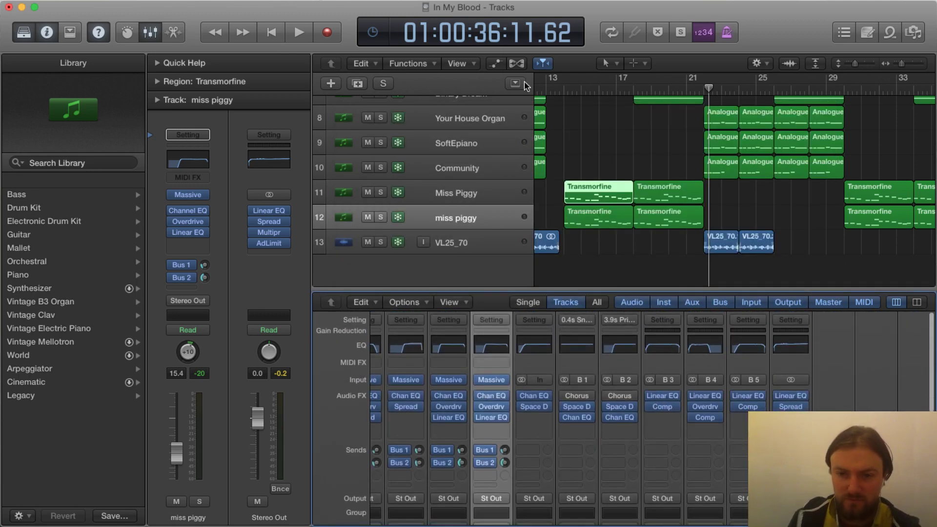
key("x")
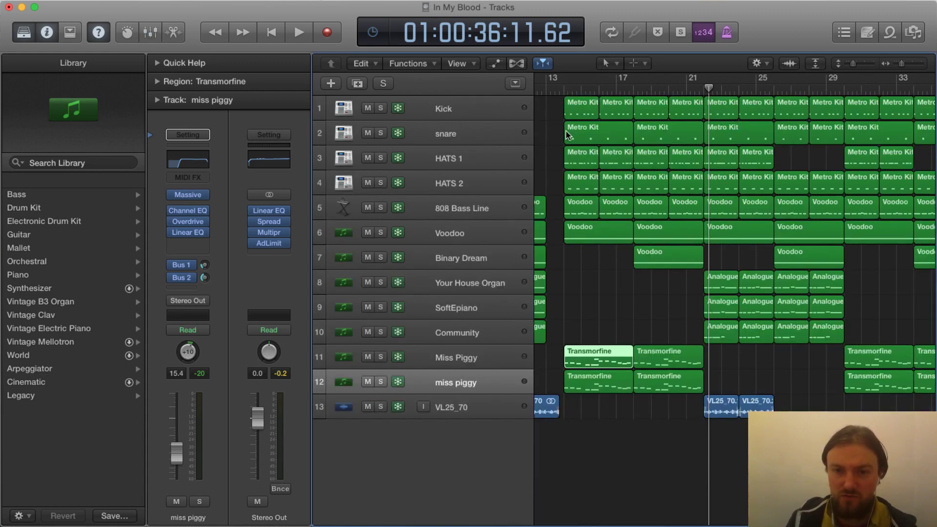
Play the soloed Kick track in a cycle from bar 14 to bar 25 and open its first region in the Piano Roll.
left_click(590, 111)
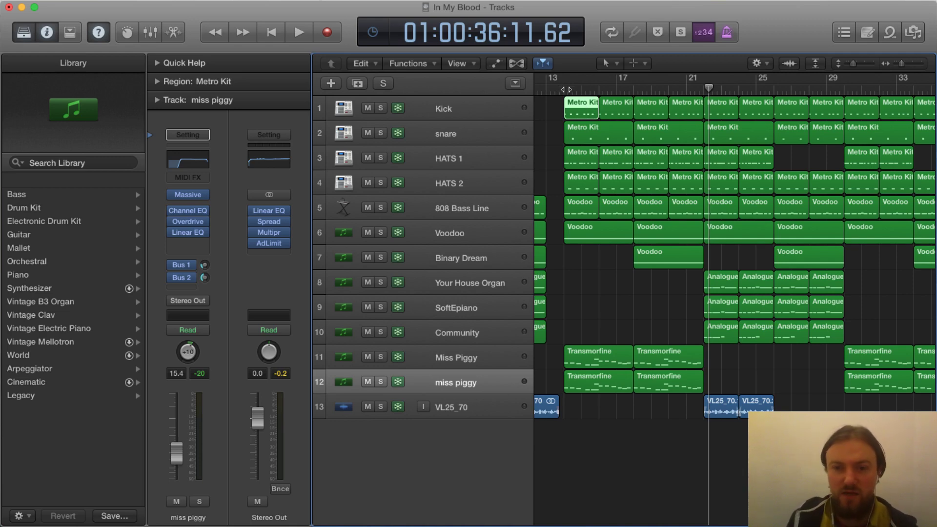
left_click_drag(565, 79, 758, 82)
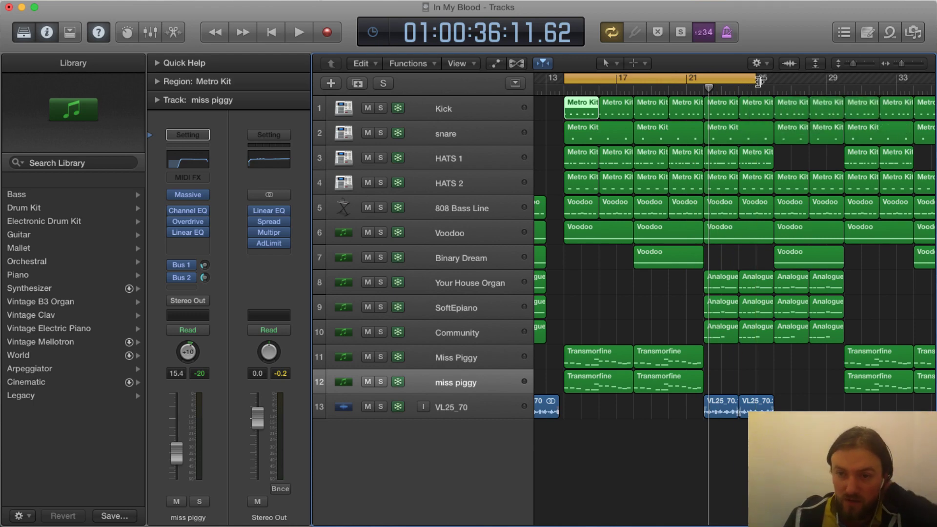
left_click(381, 107)
key("space")
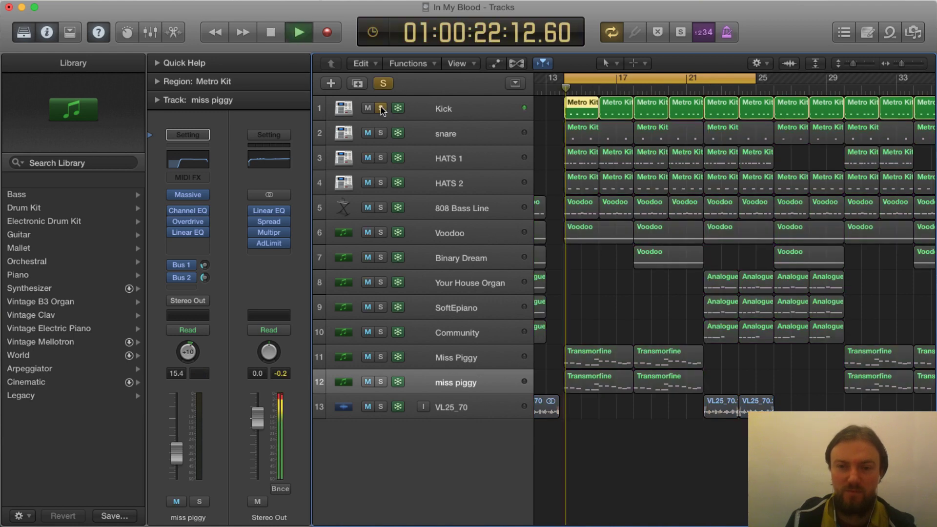
double_click(580, 113)
key("space")
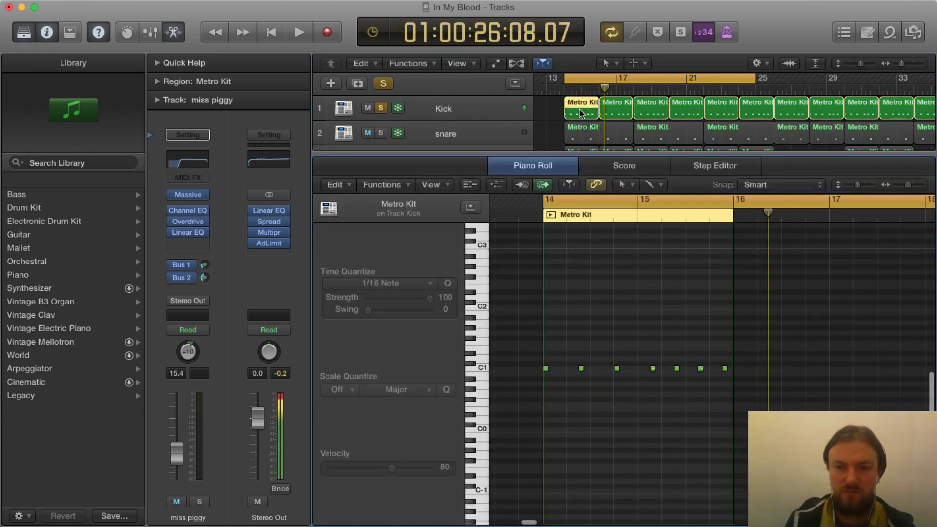
Solo the snare along with the Kick, show its first region in the Piano Roll and play both, selecting the snare track.
left_click(579, 140)
left_click(380, 133)
key("space")
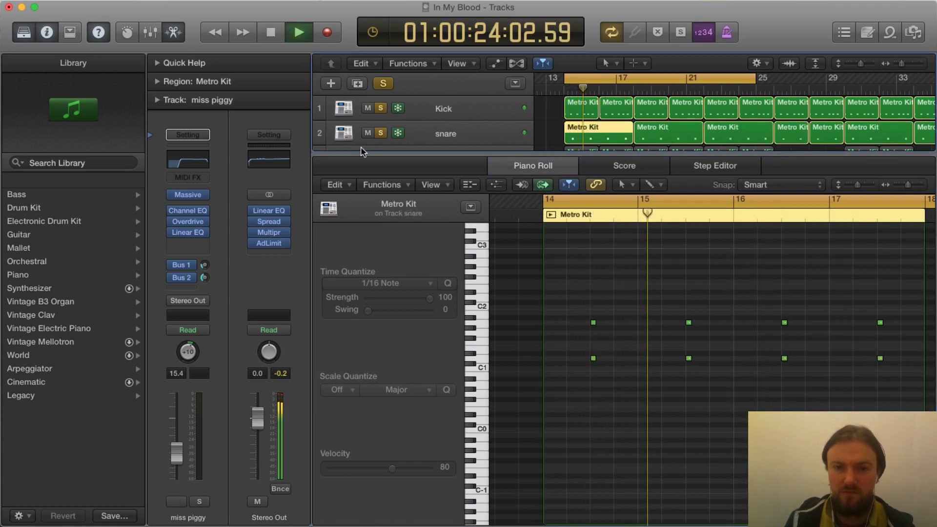
scroll(422, 139, "down", 2)
scroll(425, 134, "up", 2)
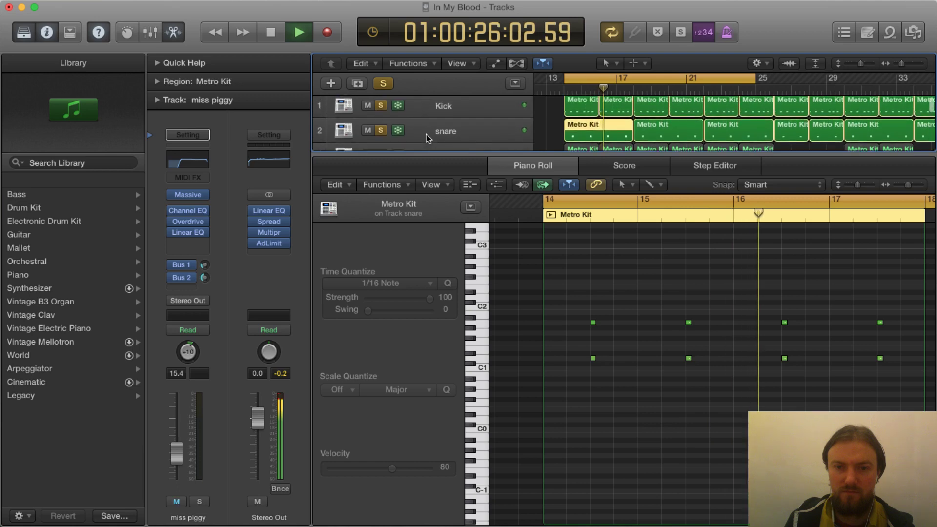
left_click(436, 132)
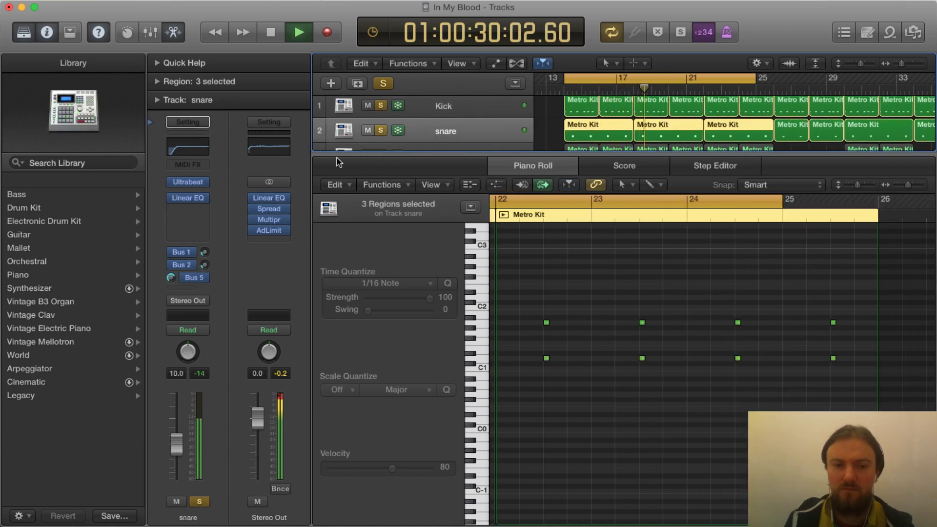
Add HATS 1 to the soloed tracks, show its first region's notes and play it together with the Kick and snare.
scroll(500, 144, "down", 2)
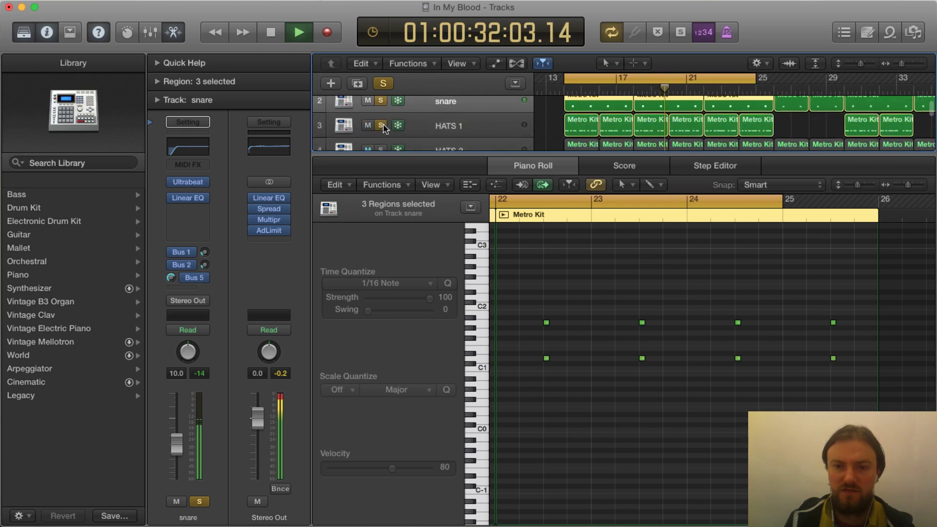
key("space")
left_click(578, 129)
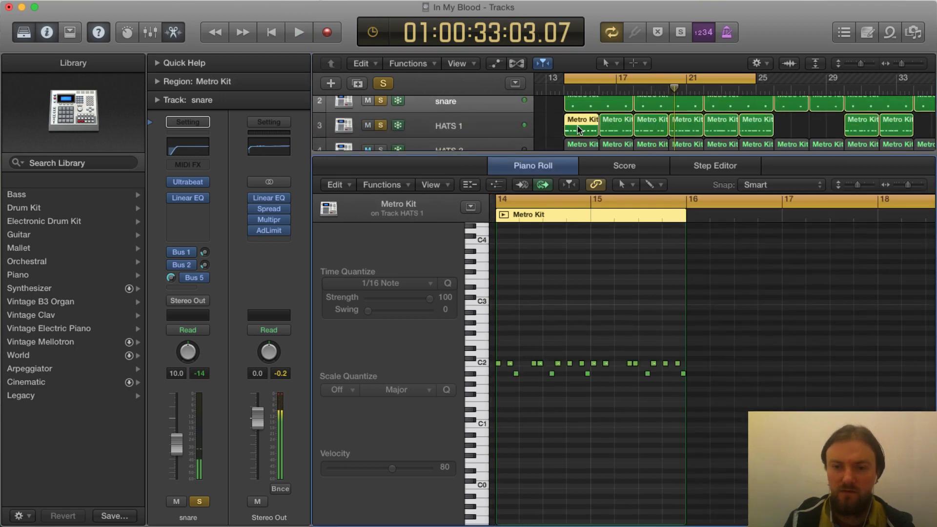
scroll(570, 136, "down", 3)
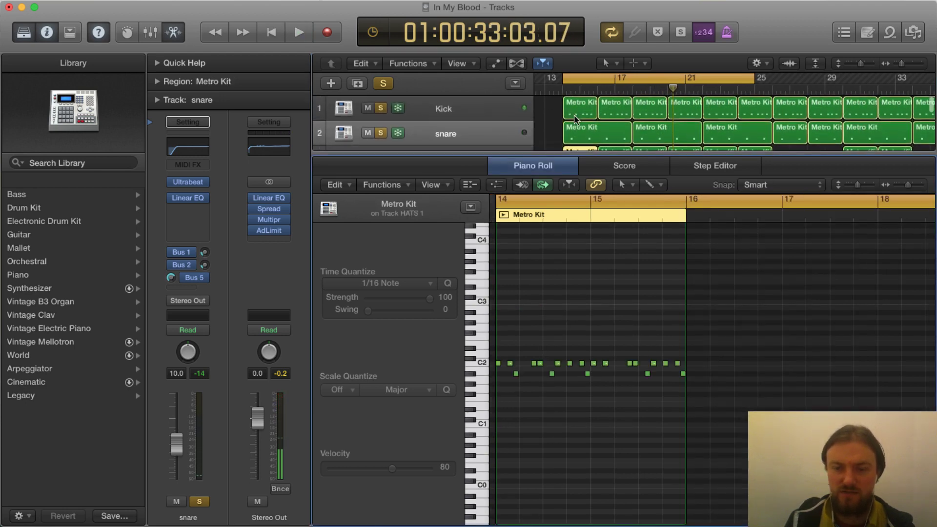
key("space")
scroll(575, 119, "up", 3)
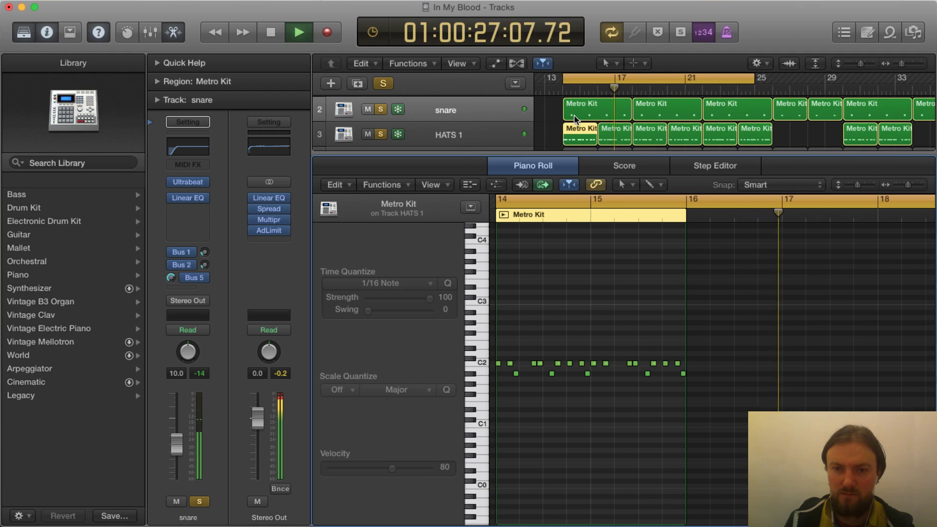
scroll(414, 130, "down", 2)
key("space")
Solo HATS 2 as well and play all four drum tracks while showing the first HATS 2 region in the Piano Roll.
left_click(380, 136)
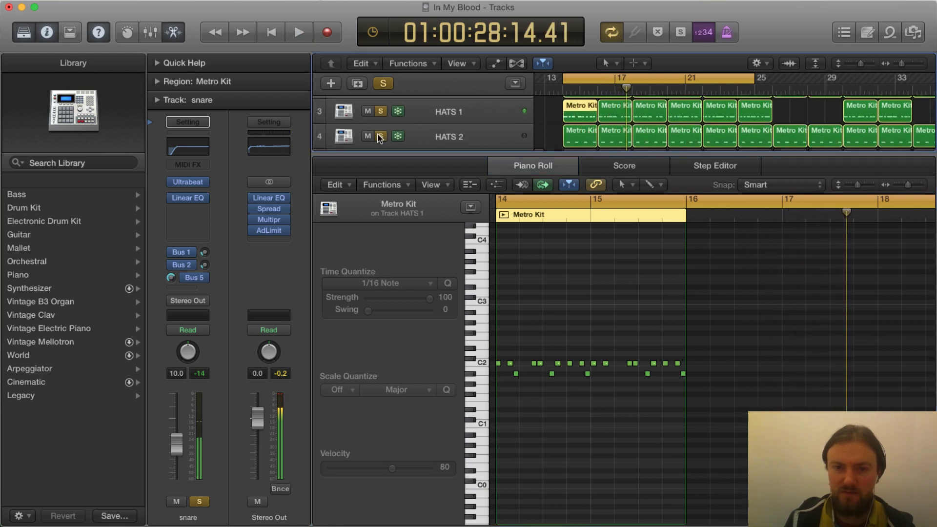
key("space")
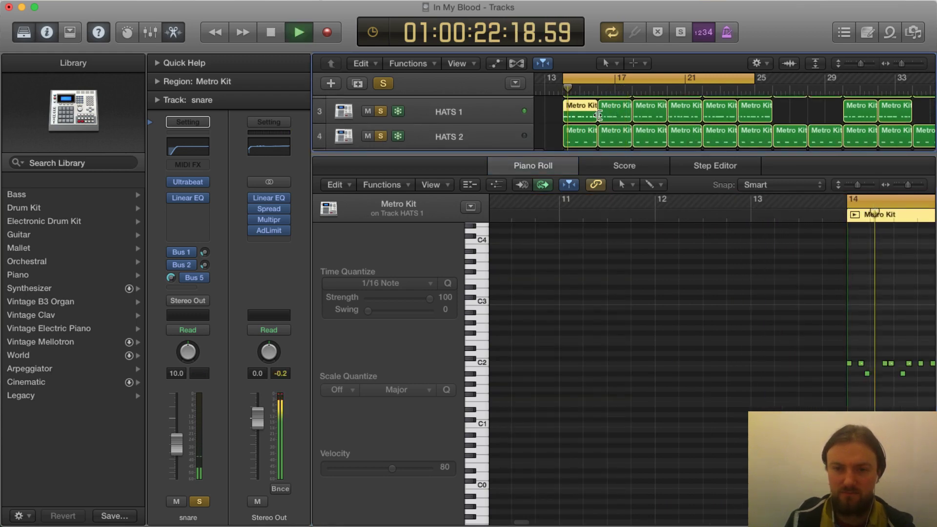
left_click(585, 138)
scroll(584, 138, "down", 3)
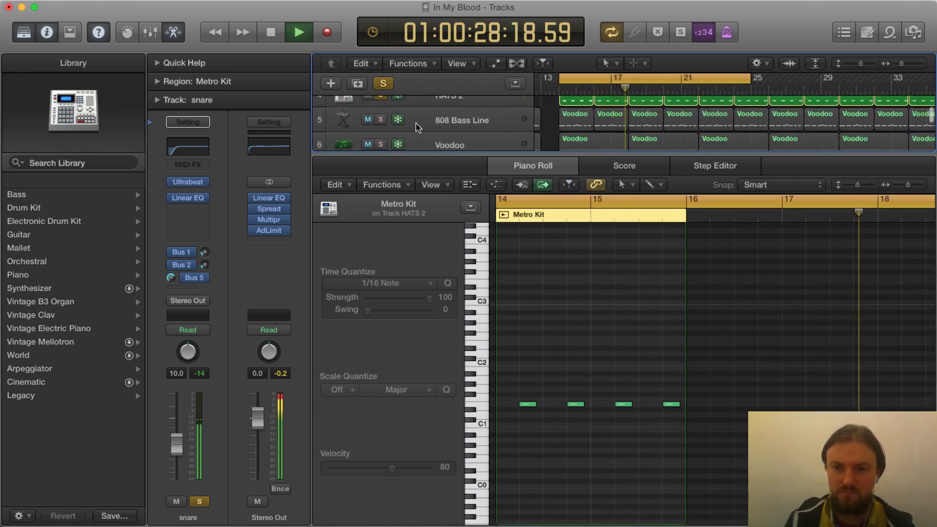
key("space")
Close the Piano Roll to show the full track list and switch off the cycle range.
scroll(572, 122, "up", 1)
scroll(572, 122, "up", 4)
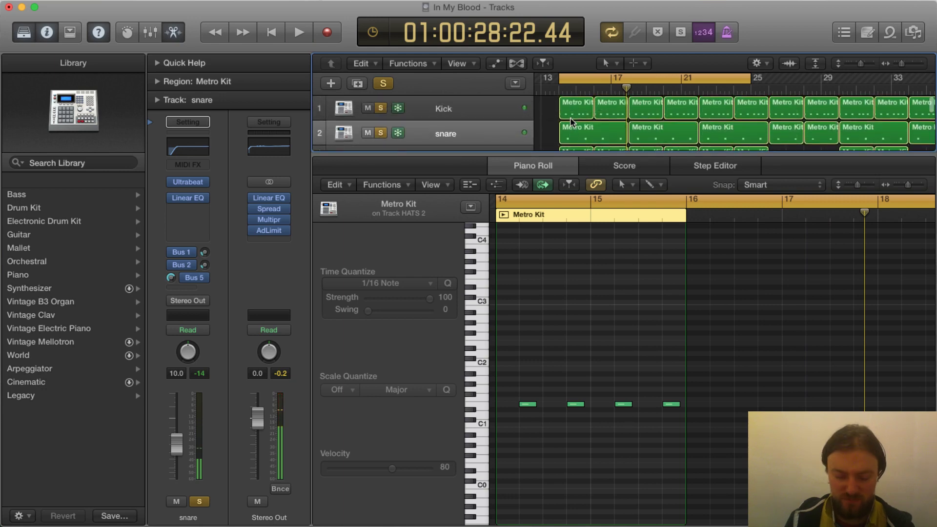
key("x")
key("x")
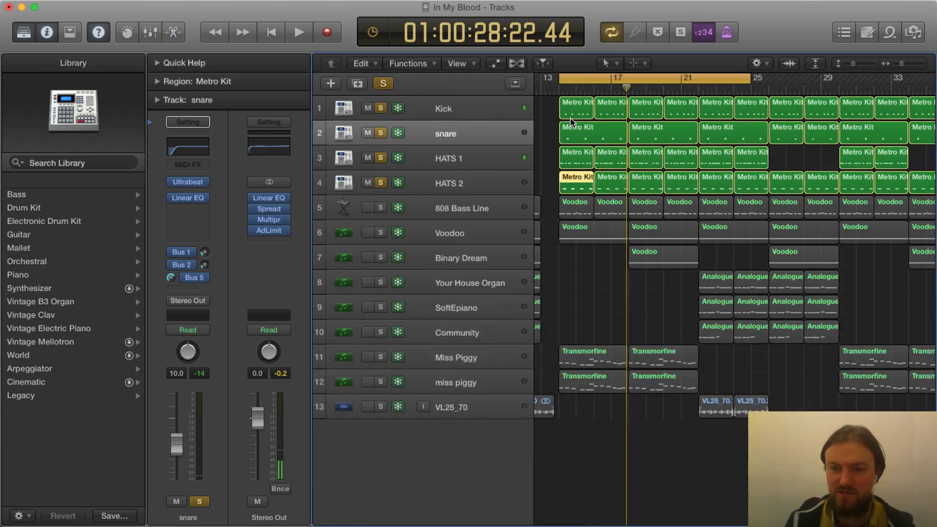
scroll(634, 97, "right", 2)
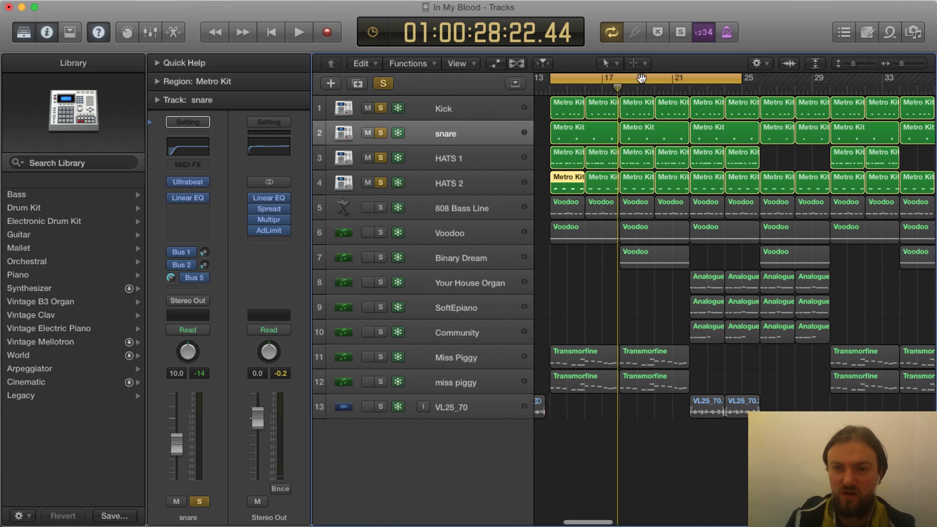
left_click(641, 78)
Look over where the drum regions play and drop out across the whole song, and clear all track solos.
scroll(722, 108, "right", 10)
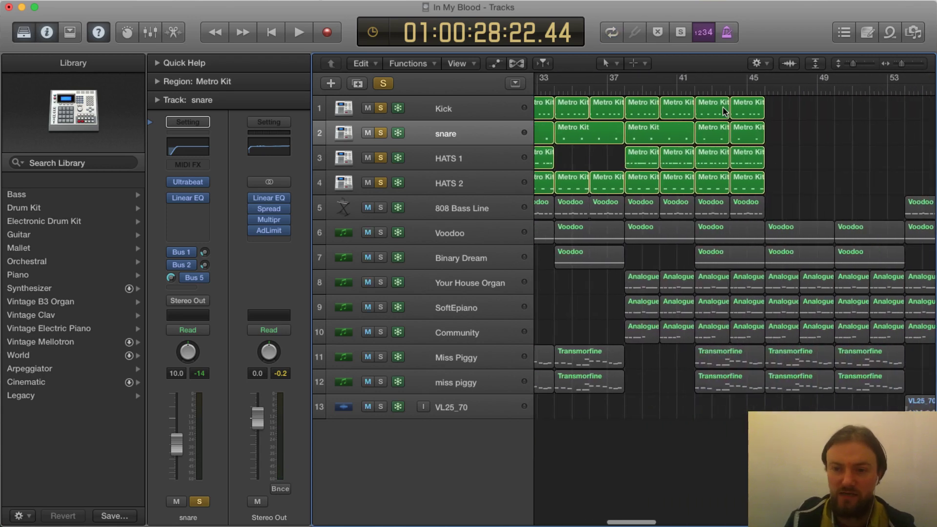
scroll(723, 107, "right", 8)
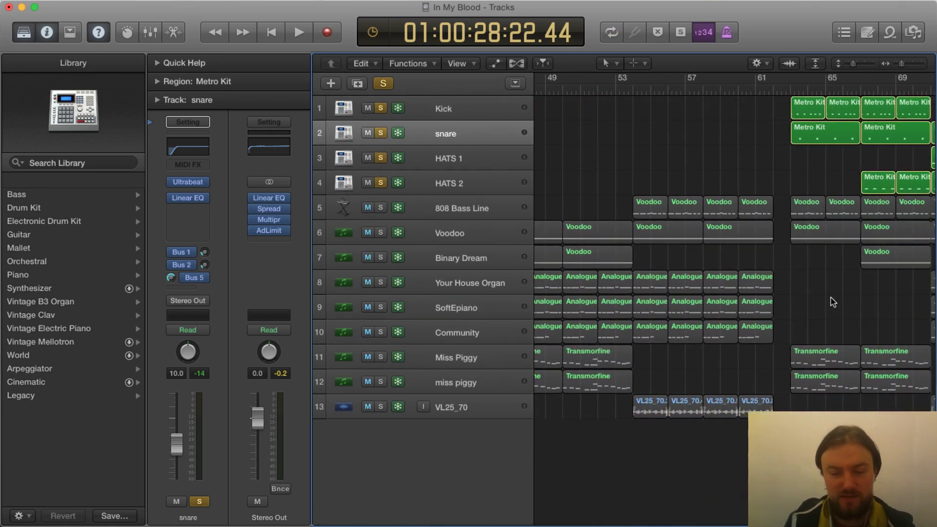
scroll(833, 301, "right", 18)
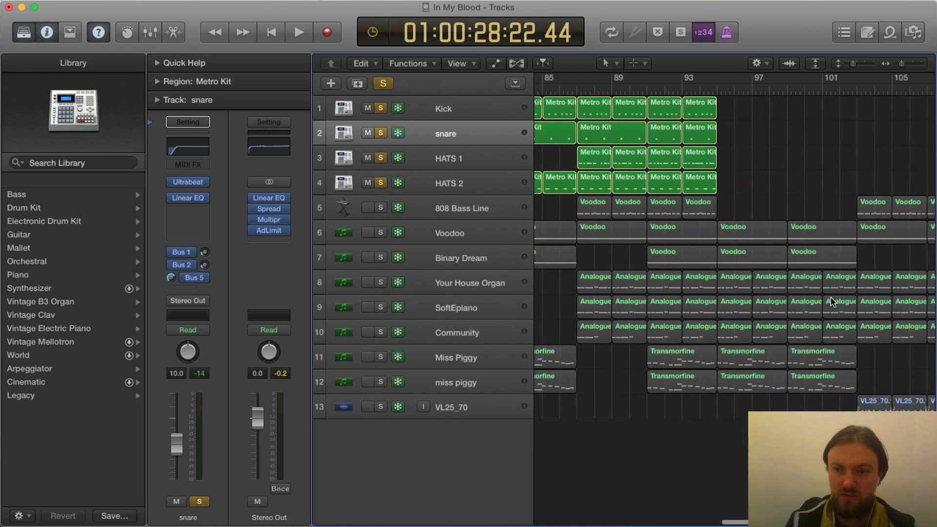
scroll(833, 301, "right", 20)
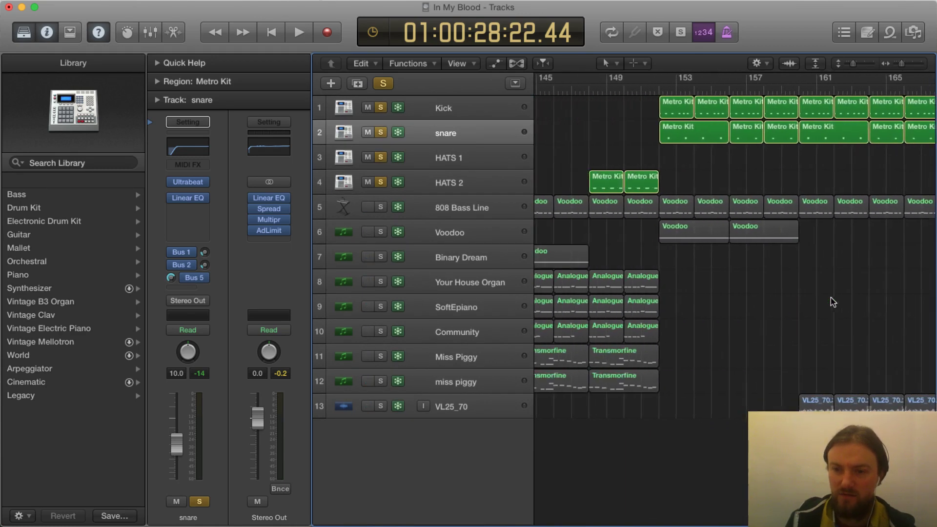
scroll(830, 298, "left", 20)
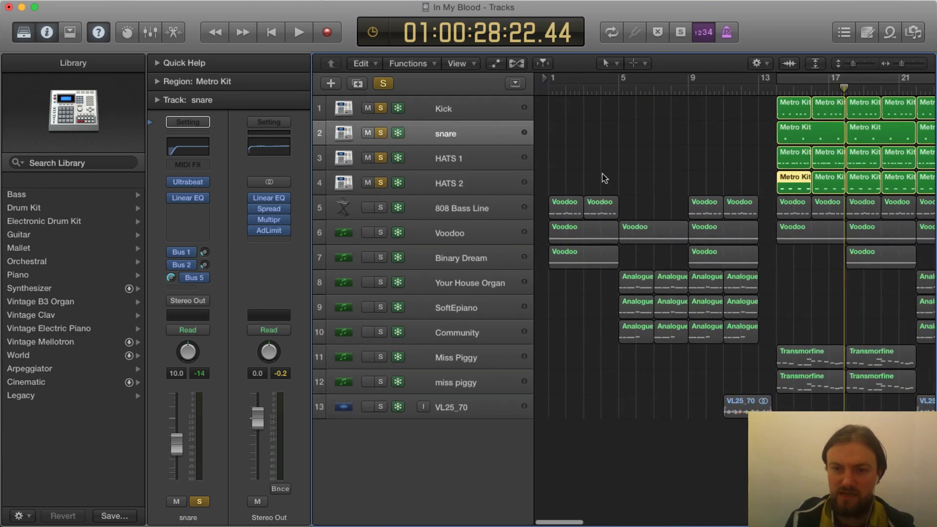
left_click(383, 83)
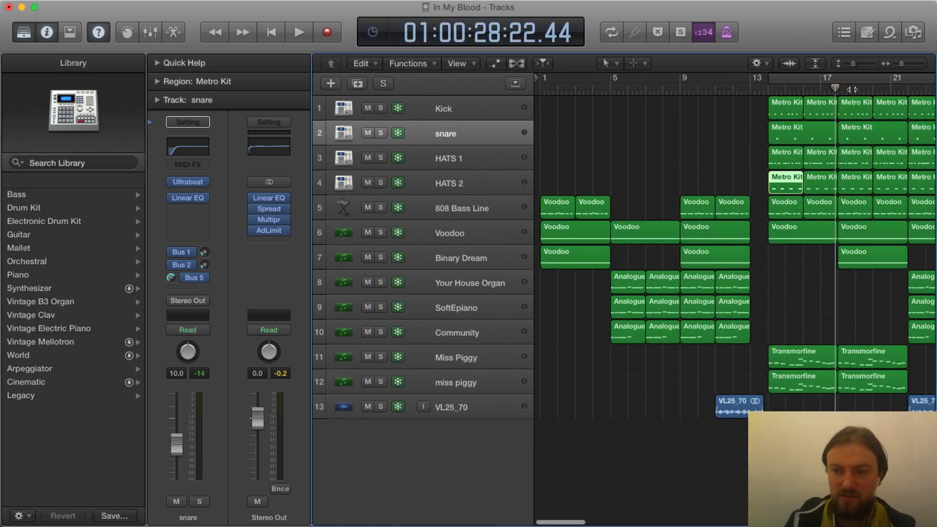
Narrow the track headers and zoom the arrangement out horizontally to fit the song from about bar 113 to its end.
scroll(735, 298, "right", 5)
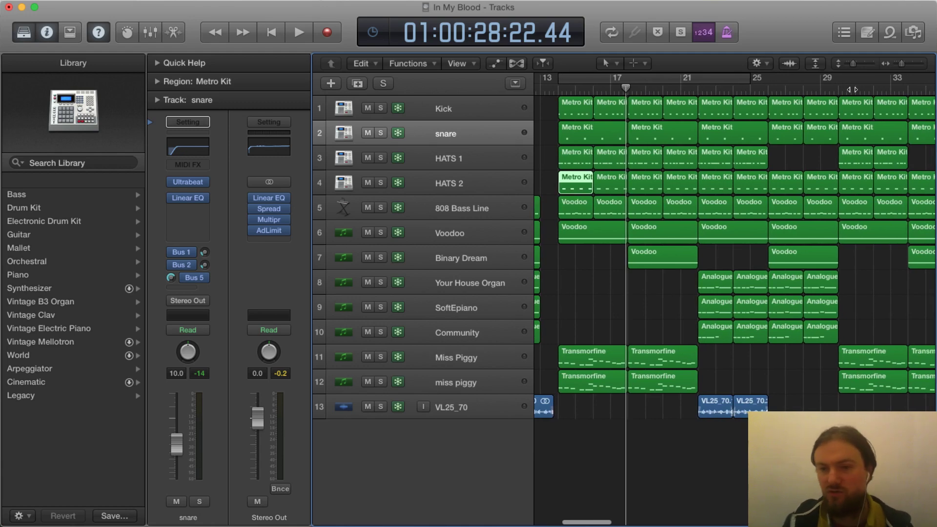
scroll(735, 298, "right", 5)
scroll(735, 298, "right", 15)
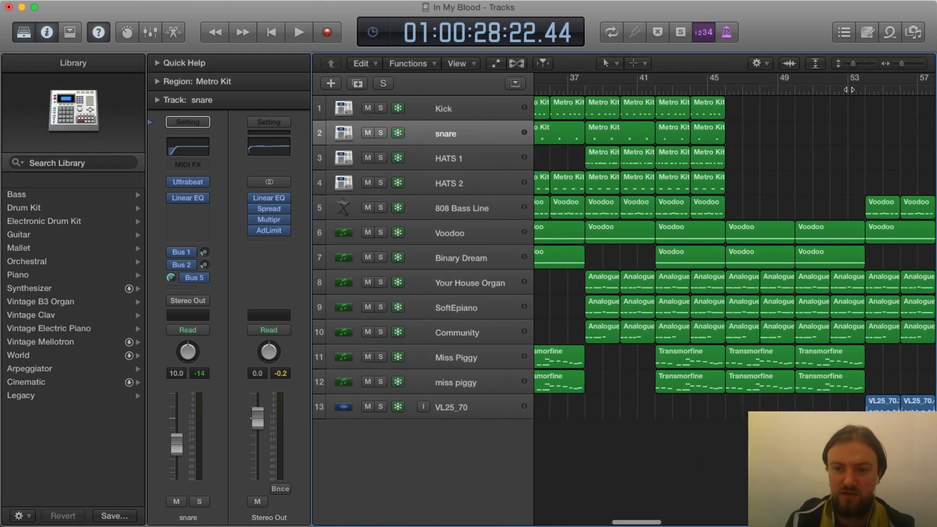
scroll(735, 298, "right", 6)
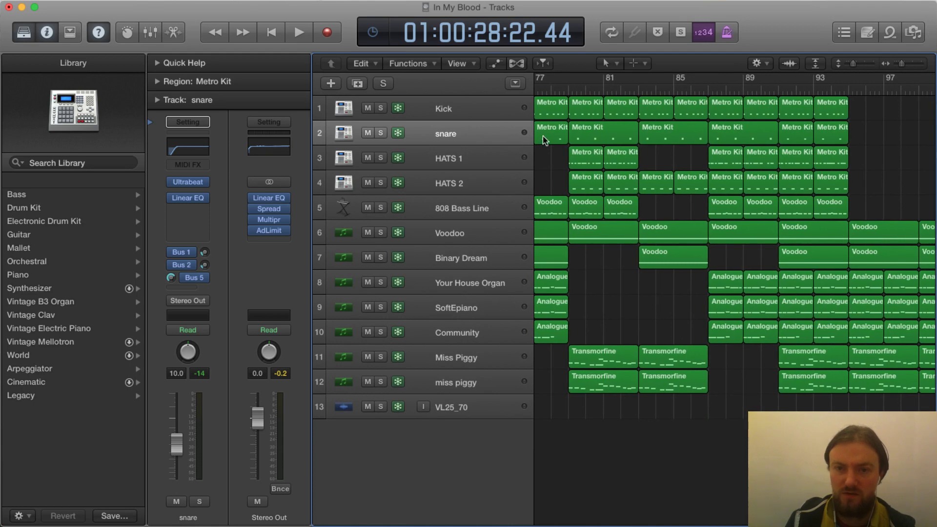
left_click_drag(534, 138, 469, 137)
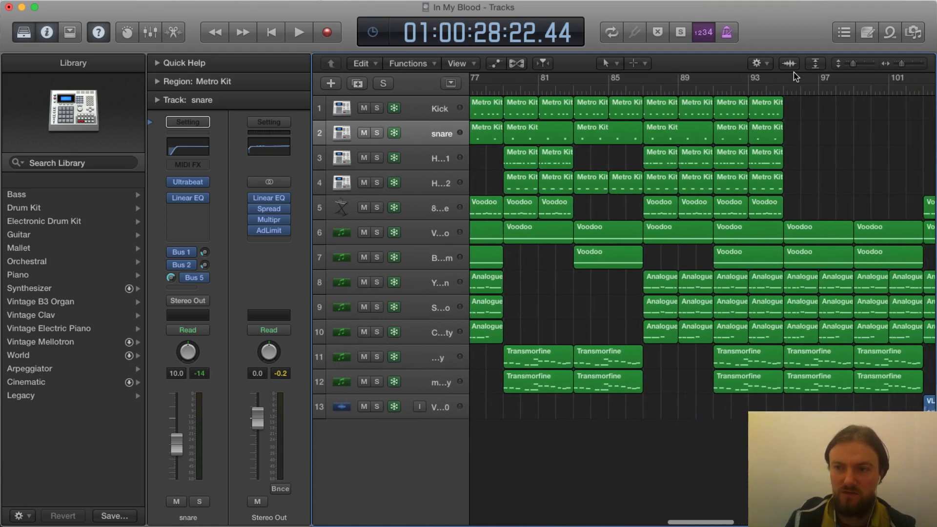
left_click_drag(903, 63, 898, 64)
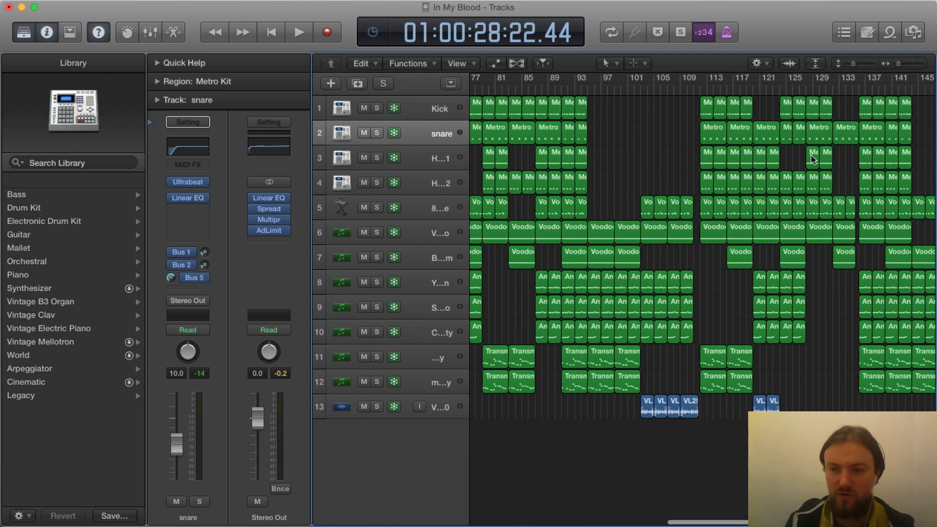
scroll(810, 154, "right", 10)
scroll(745, 151, "left", 1)
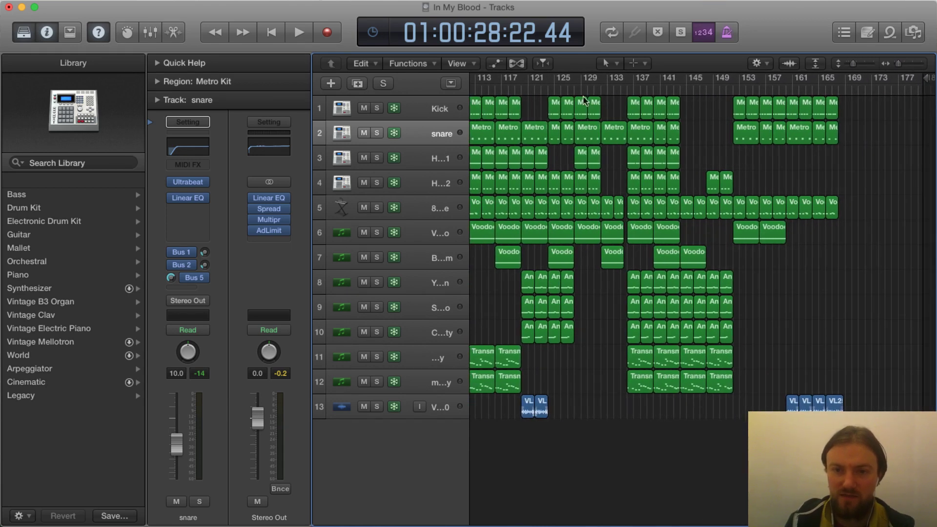
Play the full arrangement from about bar 124 to about bar 142.
left_click(544, 86)
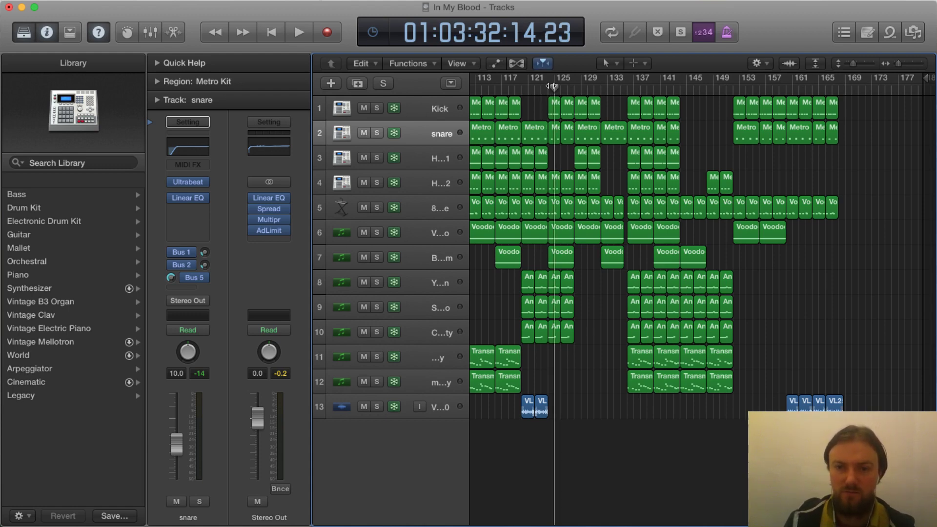
key("space")
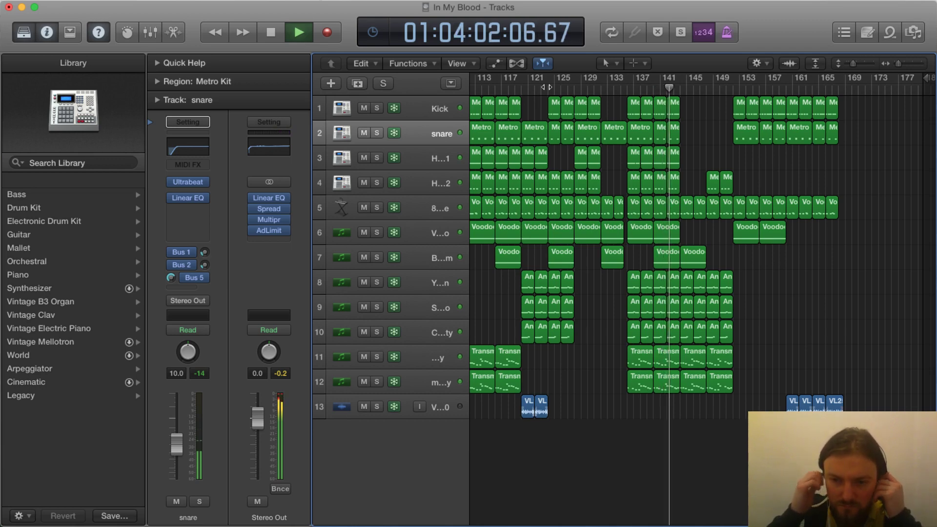
key("space")
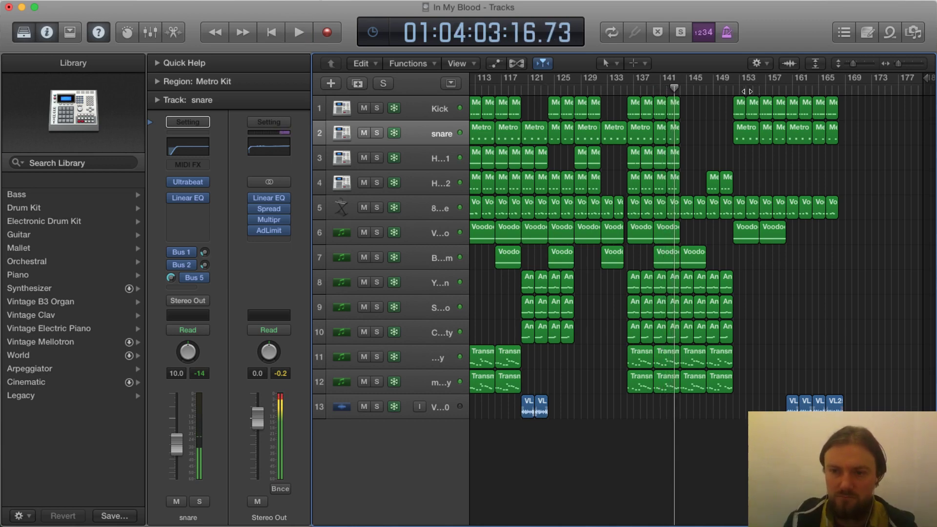
Play the song's ending from about bar 157 to the last regions.
left_click(773, 88)
key("space")
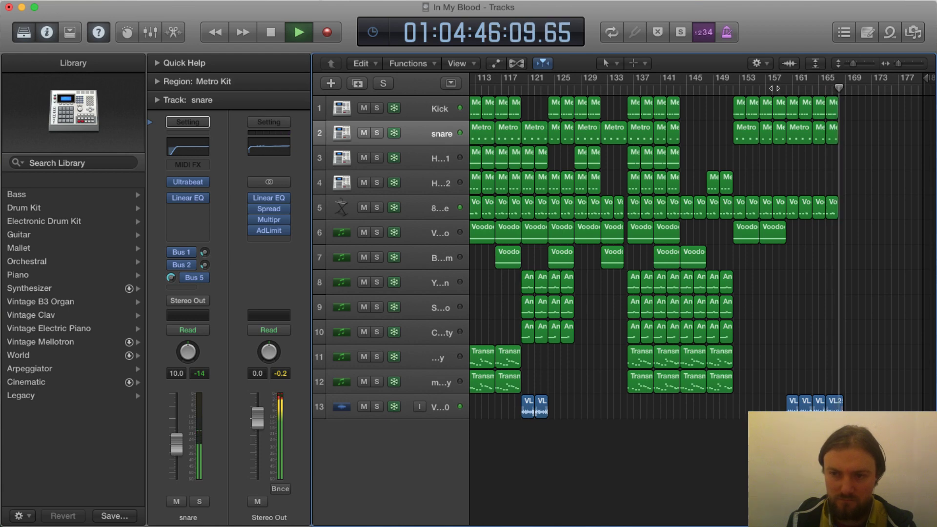
key("space")
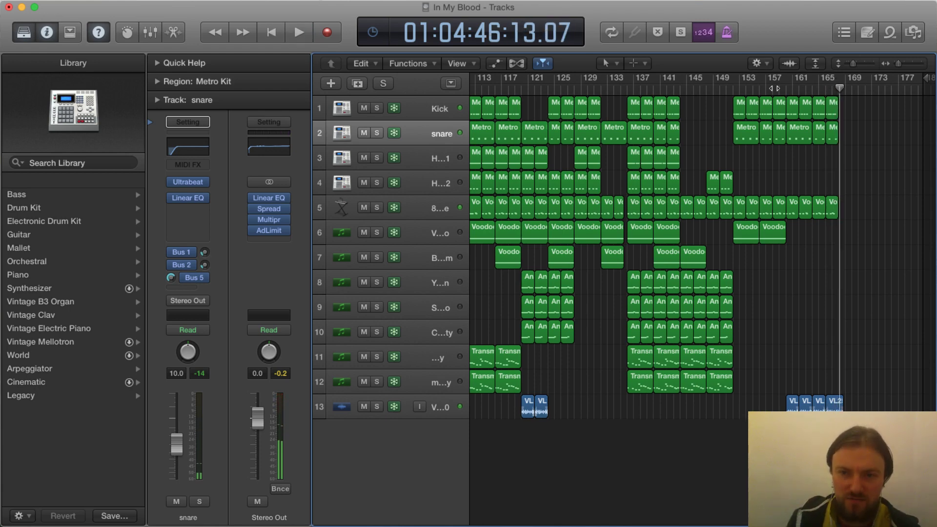
scroll(750, 104, "left", 5)
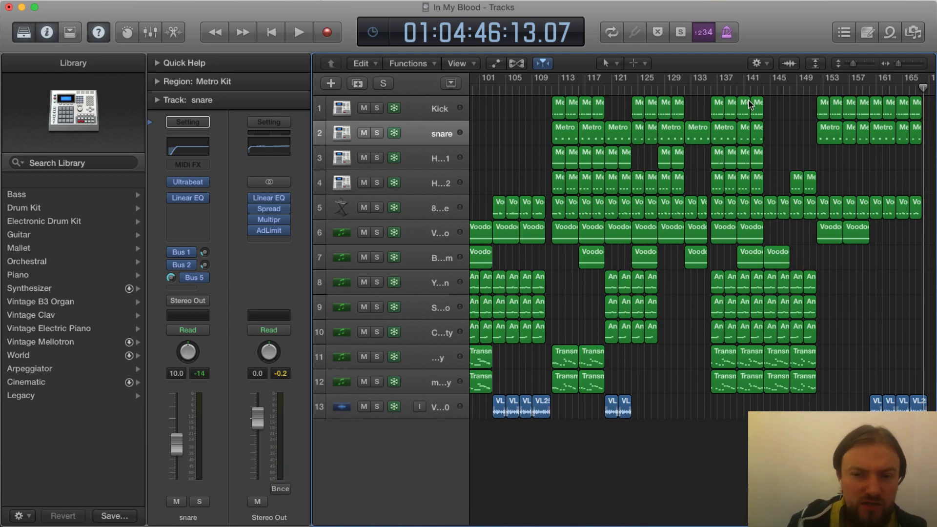
scroll(564, 203, "left", 15)
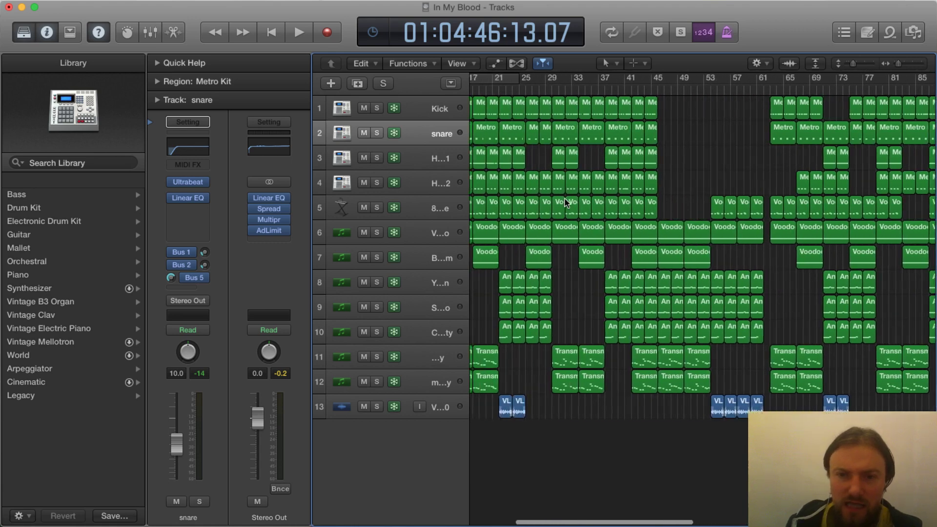